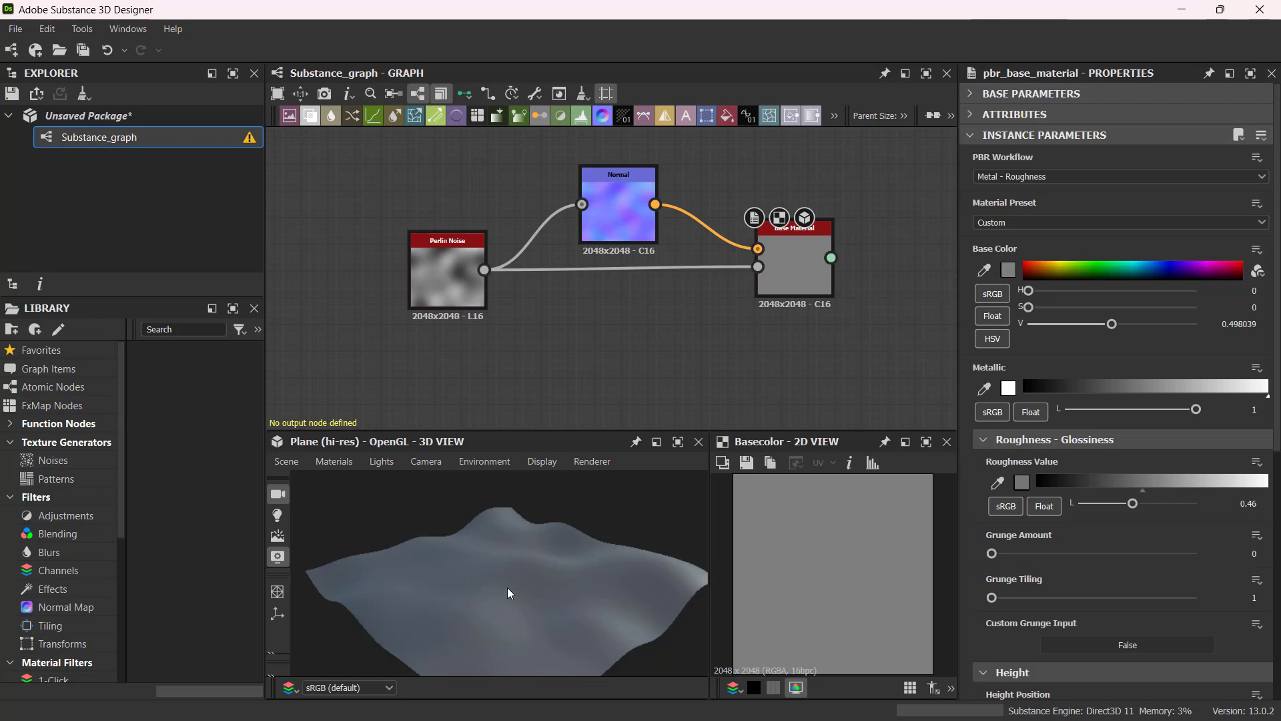
- Add an Ambient Occlusion (HBAO) node to the graph and place it below the Normal node
{"action": "left_click", "coordinate": [579, 363]}
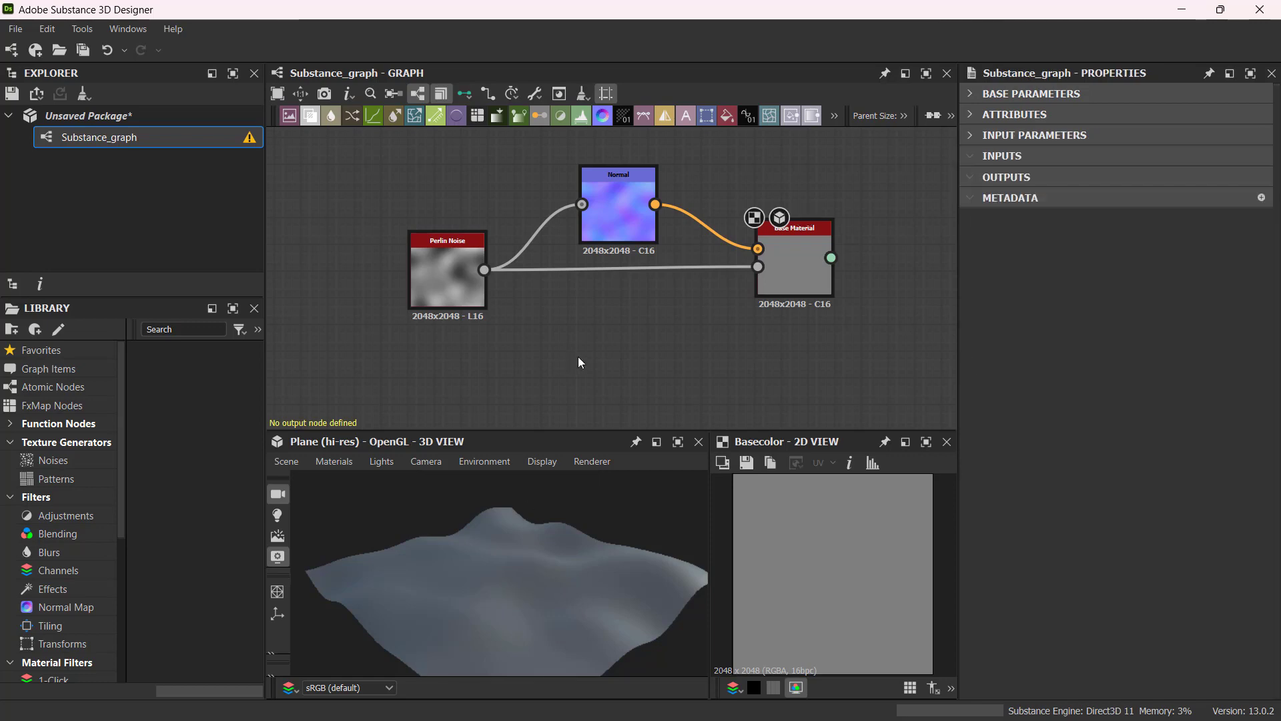
{"action": "key", "text": "space"}
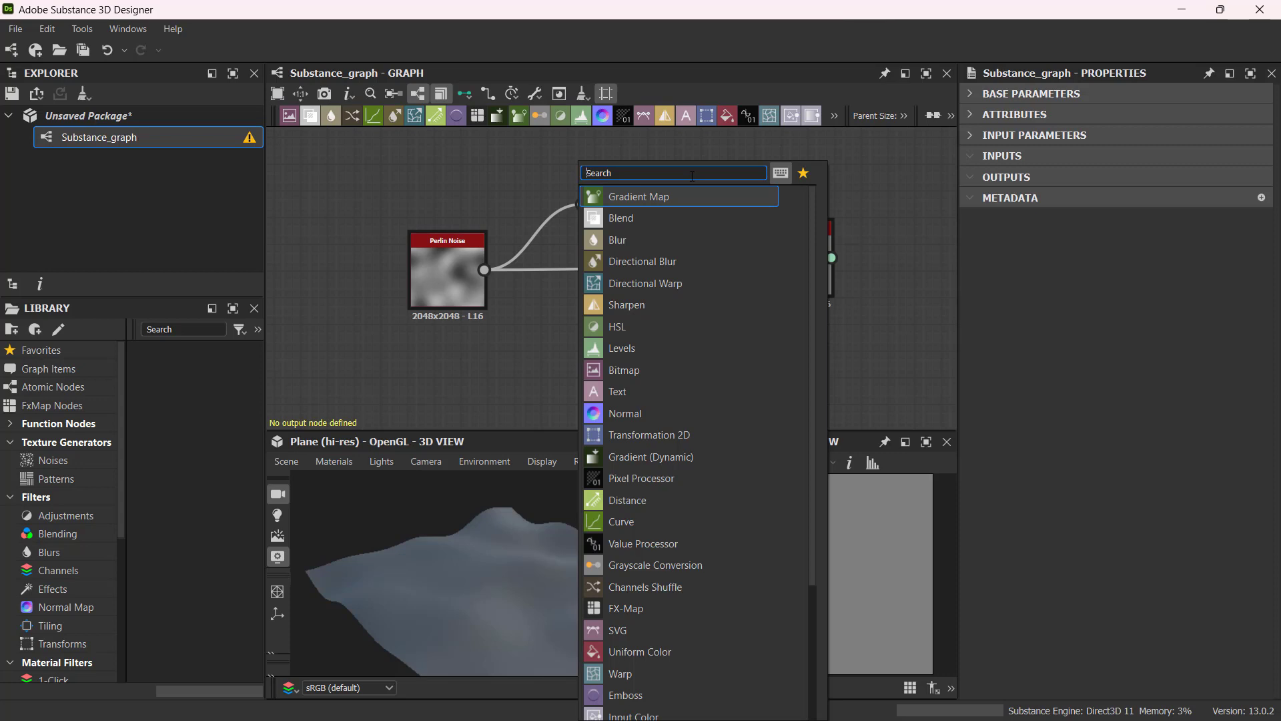
{"action": "type", "text": "hb"}
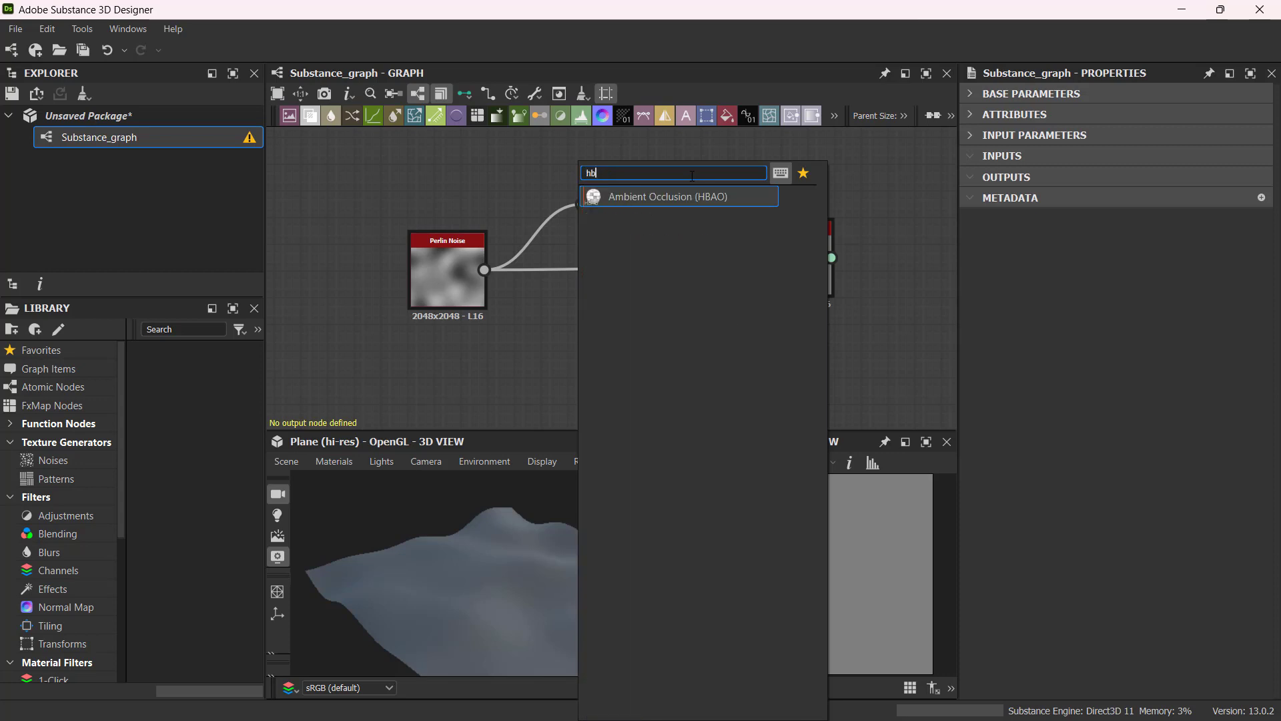
{"action": "left_click", "coordinate": [638, 197]}
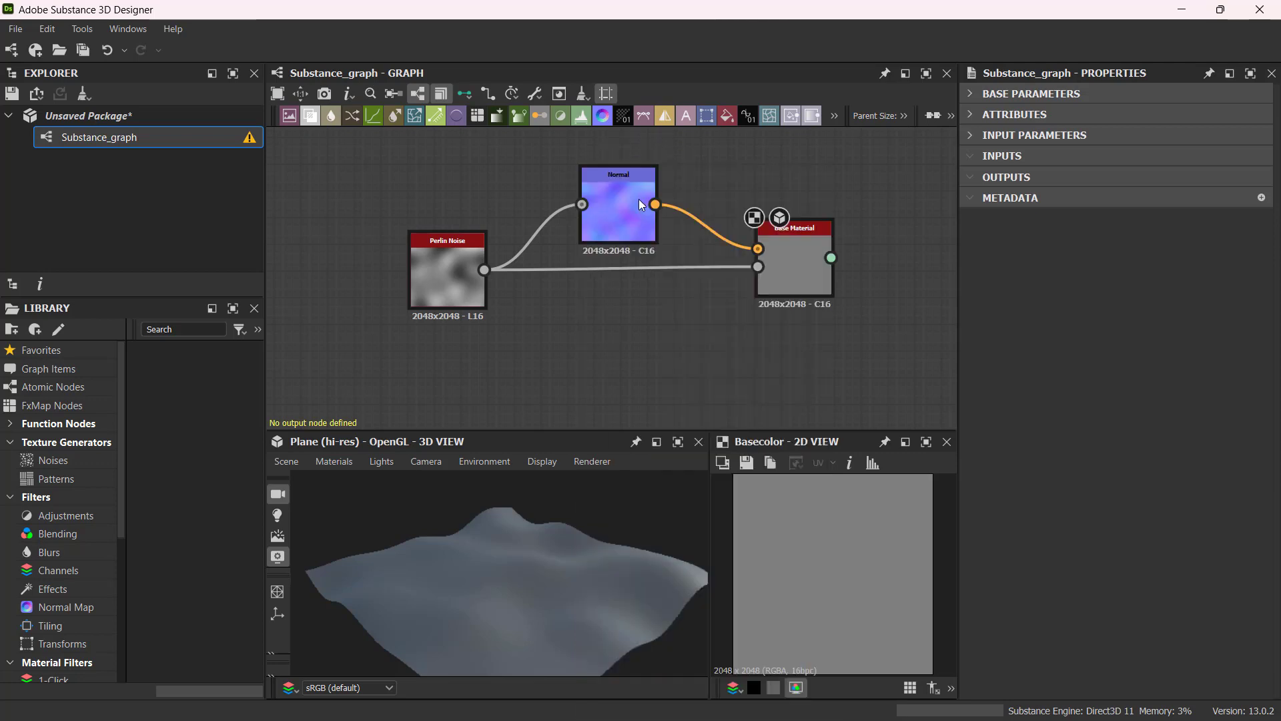
{"action": "left_click_drag", "start_coordinate": [604, 343], "coordinate": [604, 359]}
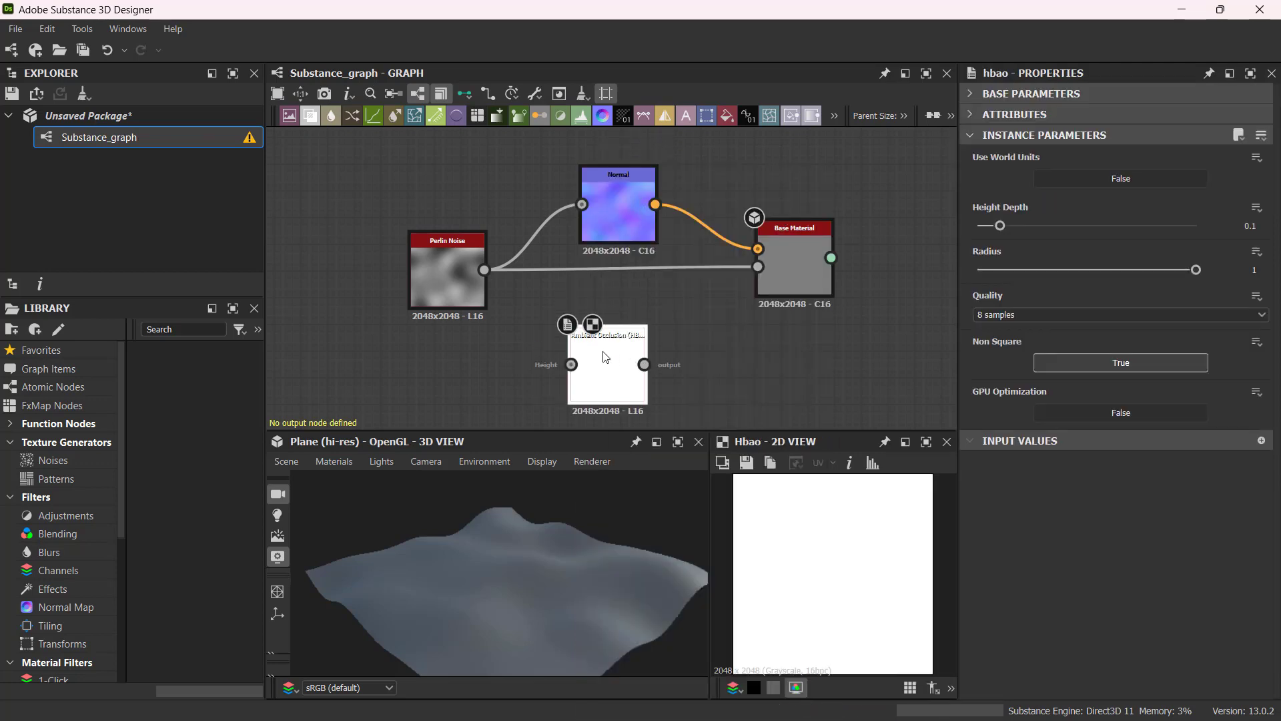
- Connect the Perlin Noise output to the Height input of the Ambient Occlusion (HBAO) node
{"action": "scroll", "coordinate": [677, 352], "scroll_direction": "up", "scroll_amount": 1}
{"action": "middle_click_drag", "start_coordinate": [676, 350], "coordinate": [736, 293]}
{"action": "left_click_drag", "start_coordinate": [644, 316], "coordinate": [644, 303]}
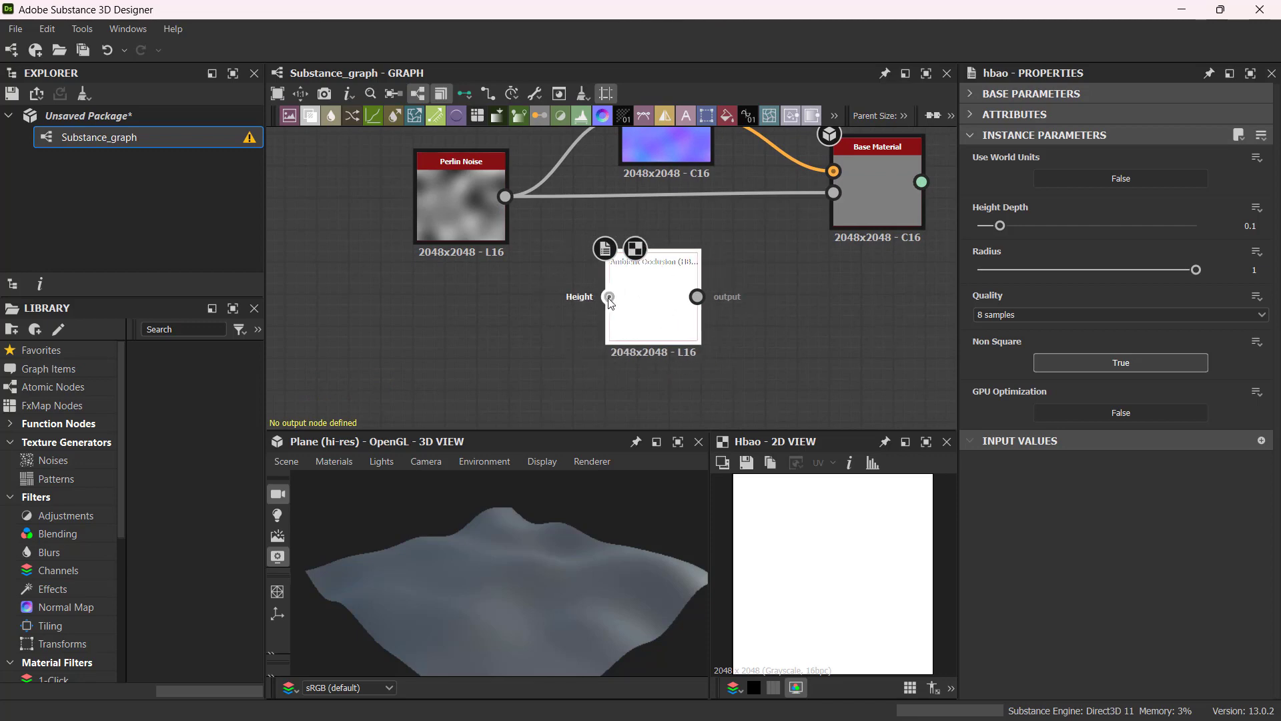
{"action": "middle_click_drag", "start_coordinate": [611, 303], "coordinate": [631, 307]}
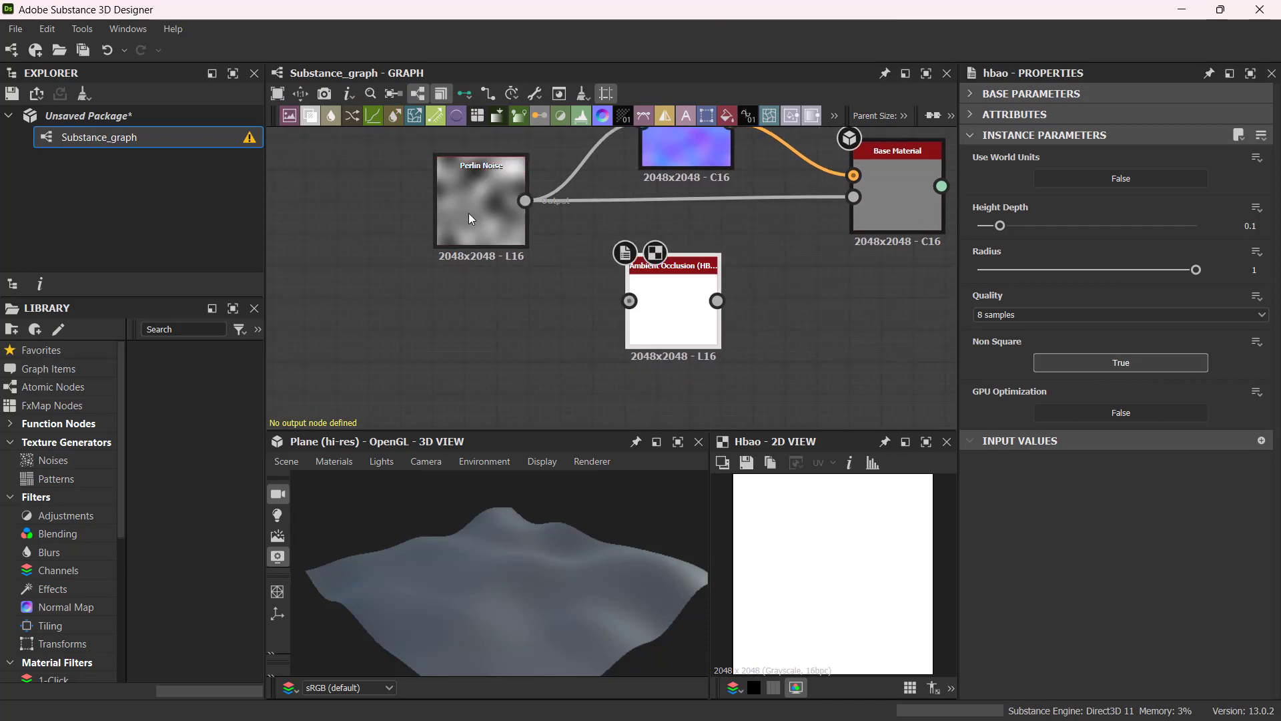
{"action": "middle_click_drag", "start_coordinate": [468, 214], "coordinate": [407, 217]}
{"action": "scroll", "coordinate": [552, 262], "scroll_direction": "down", "scroll_amount": 1}
{"action": "middle_click_drag", "start_coordinate": [548, 258], "coordinate": [614, 256]}
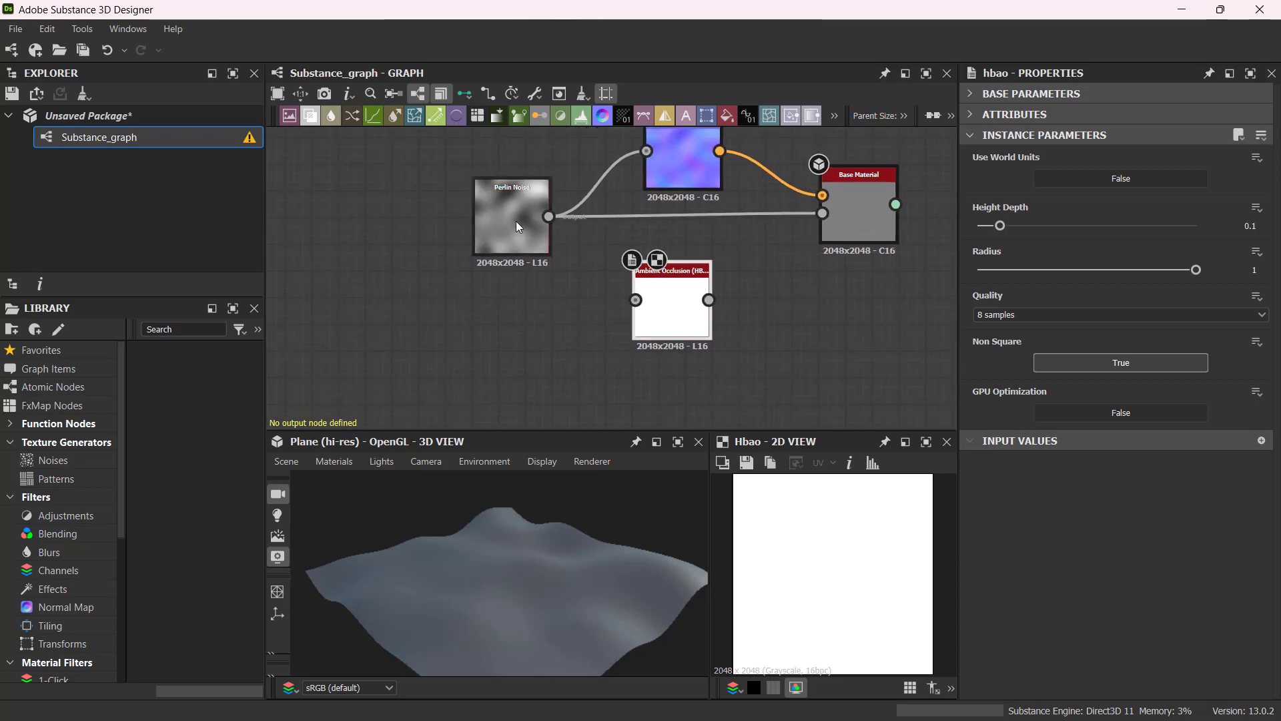
{"action": "left_click_drag", "start_coordinate": [680, 300], "coordinate": [691, 285]}
{"action": "left_click_drag", "start_coordinate": [547, 217], "coordinate": [649, 287]}
{"action": "middle_click_drag", "start_coordinate": [771, 305], "coordinate": [677, 345]}
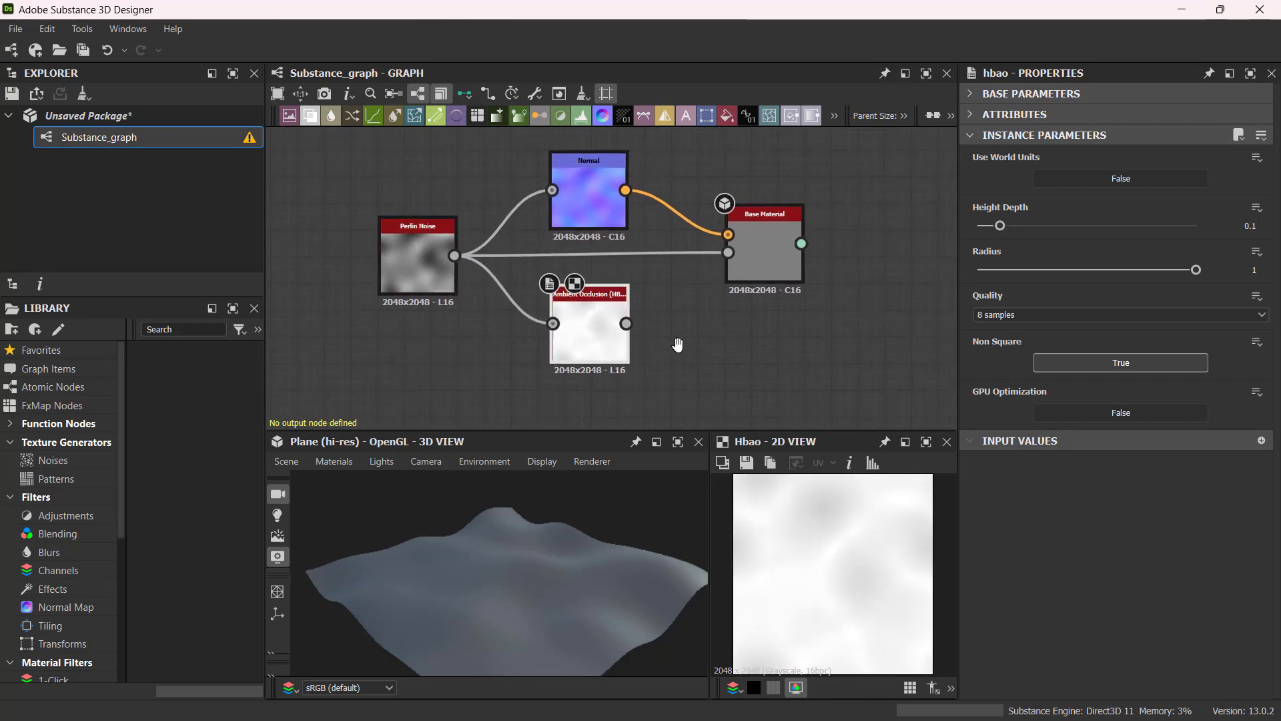
- Enable the Ambient Occlusion user-defined map on the Base Material node by setting it to True
{"action": "left_click", "coordinate": [759, 252]}
{"action": "double_click", "coordinate": [758, 253]}
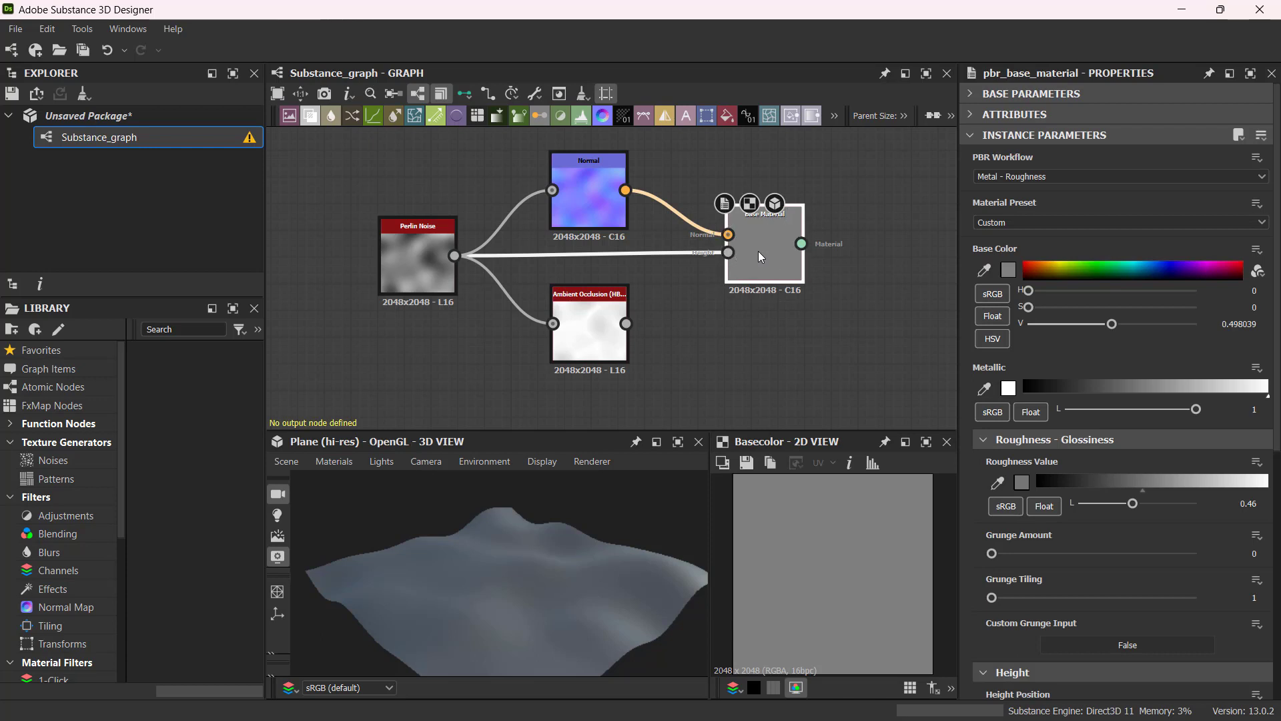
{"action": "left_click", "coordinate": [756, 266]}
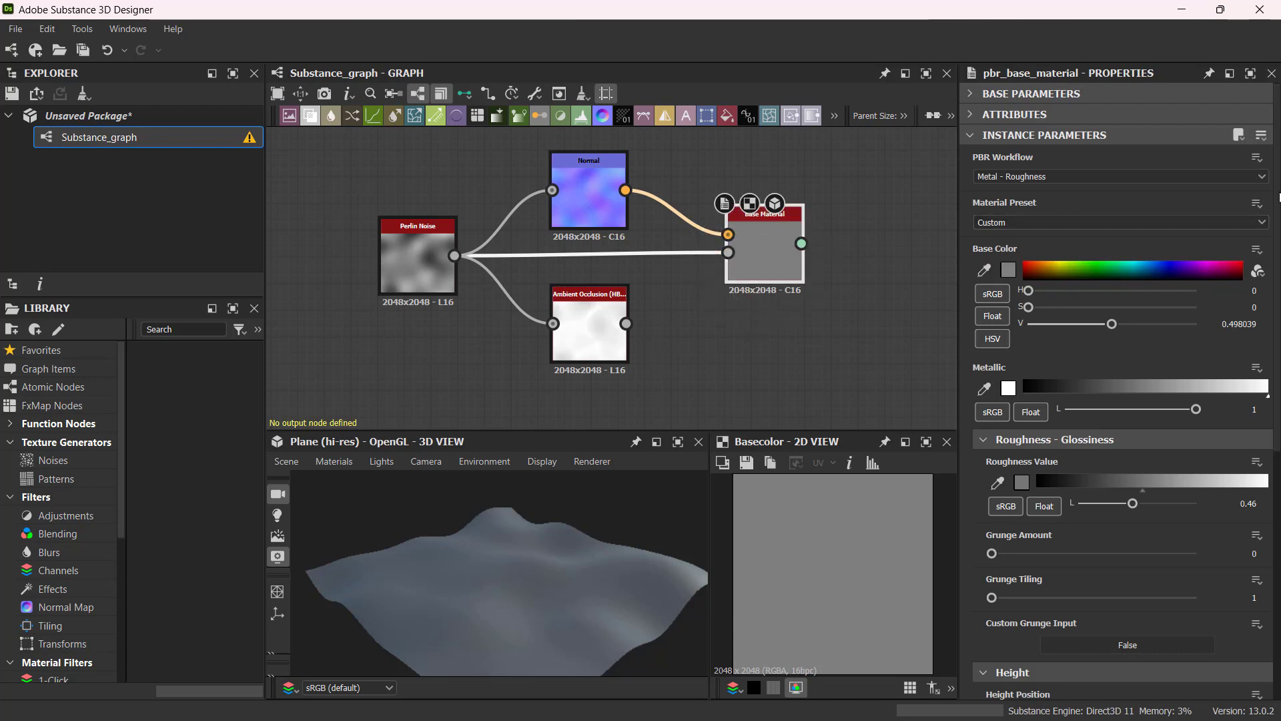
{"action": "scroll", "coordinate": [1278, 197], "scroll_direction": "down", "scroll_amount": 5}
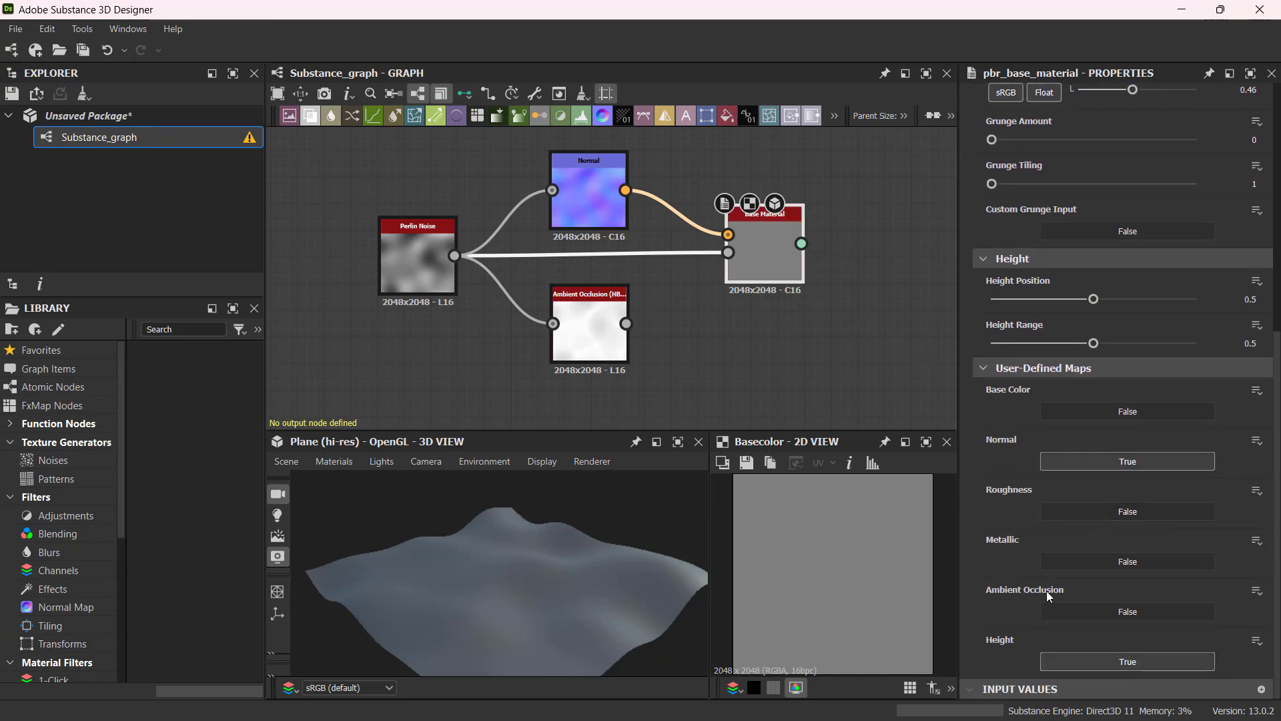
{"action": "left_click", "coordinate": [1067, 609]}
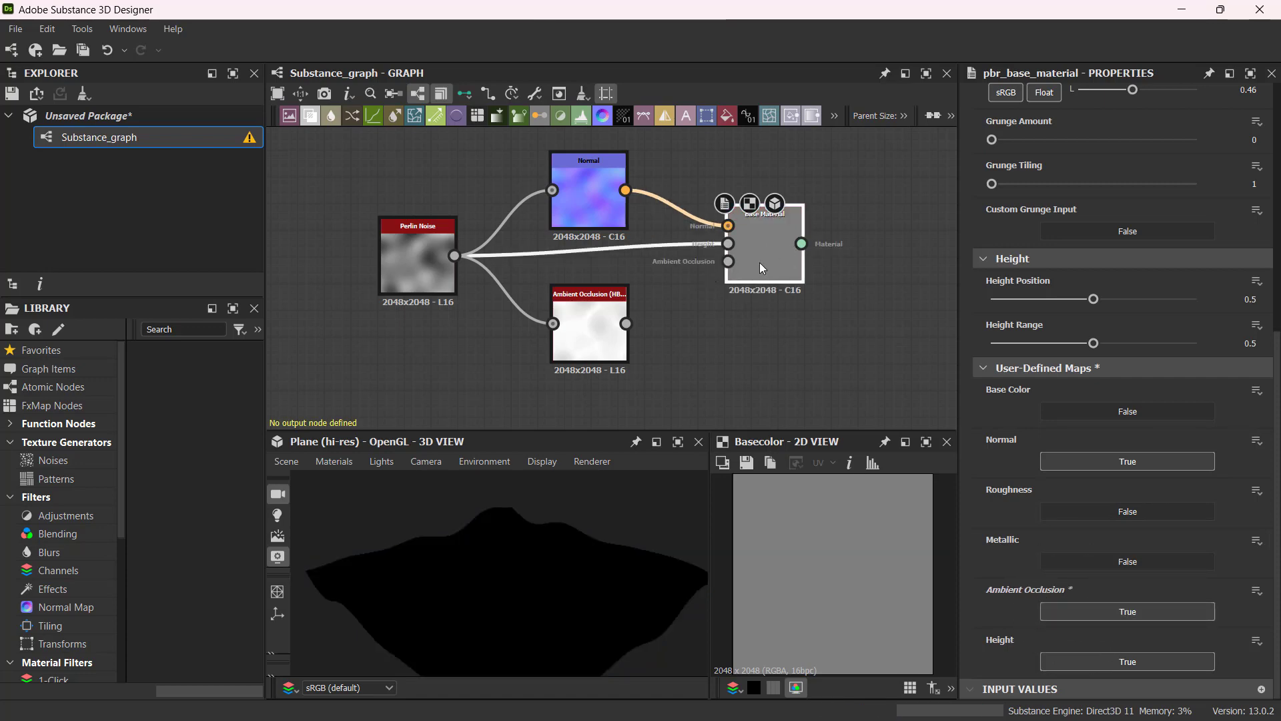
- Connect the HBAO node's output to the Ambient Occlusion input of the Base Material node
{"action": "left_click_drag", "start_coordinate": [626, 324], "coordinate": [731, 260]}
{"action": "mouse_move", "coordinate": [723, 273]}
{"action": "left_mouse_down"}
{"action": "mouse_move", "coordinate": [732, 262]}
{"action": "mouse_move", "coordinate": [710, 275]}
{"action": "mouse_move", "coordinate": [730, 262]}
{"action": "left_mouse_up"}
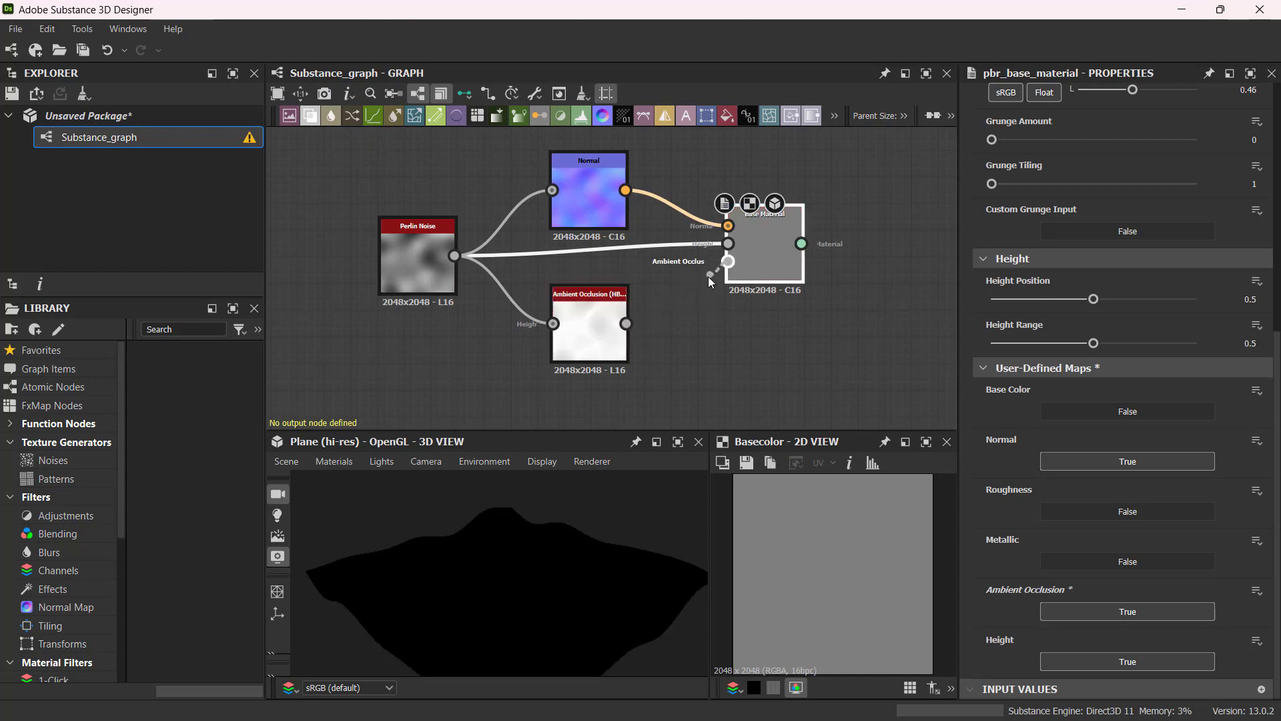
{"action": "left_click_drag", "start_coordinate": [709, 278], "coordinate": [631, 318]}
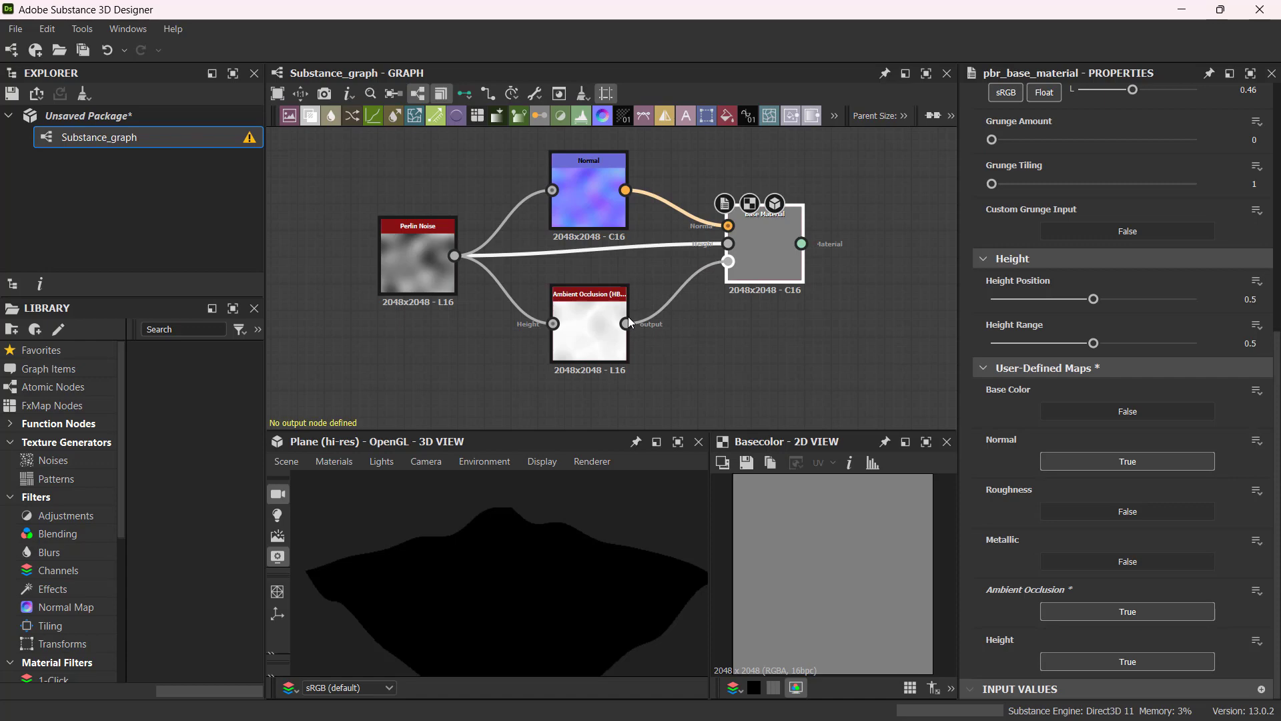
{"action": "mouse_move", "coordinate": [706, 349]}
{"action": "middle_mouse_down"}
{"action": "mouse_move", "coordinate": [728, 335]}
{"action": "mouse_move", "coordinate": [717, 341]}
{"action": "middle_mouse_up"}
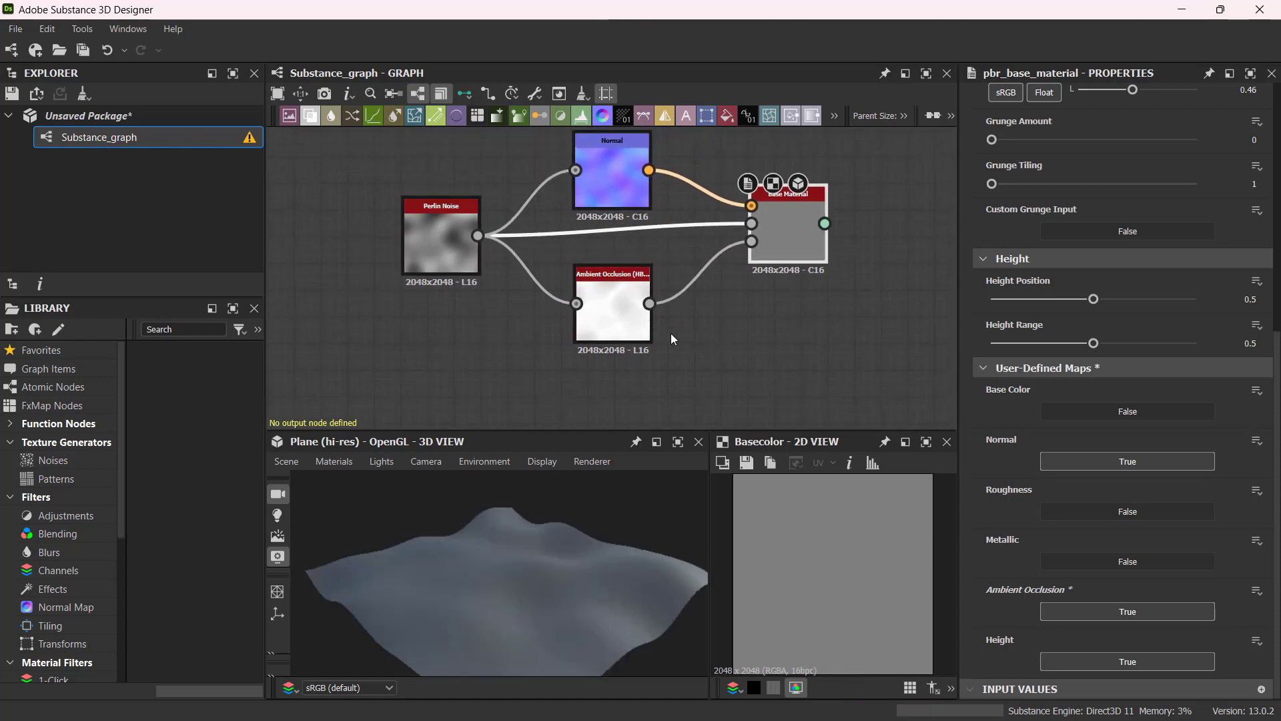
- Move the Base Material node slightly farther from the HBAO node and view the displaced plane from another angle
{"action": "left_click", "coordinate": [619, 303]}
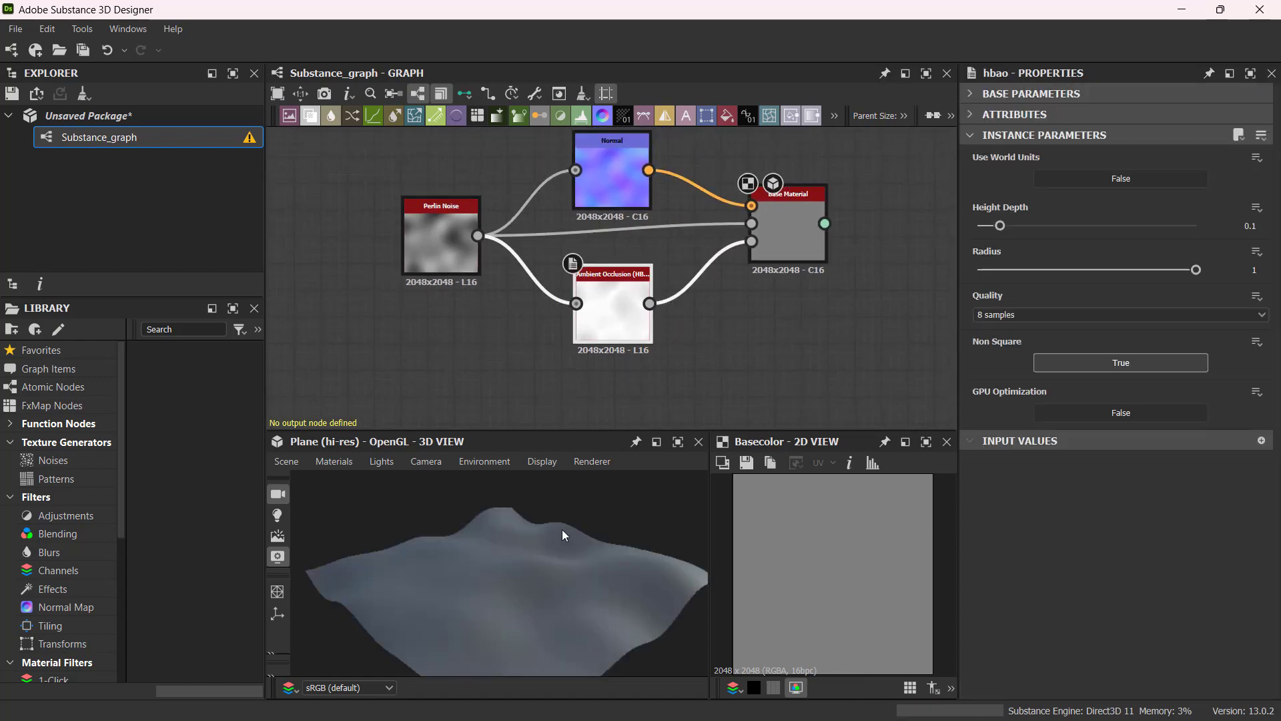
{"action": "mouse_move", "coordinate": [604, 566]}
{"action": "left_mouse_down", "text": "alt"}
{"action": "mouse_move", "coordinate": [621, 580]}
{"action": "mouse_move", "coordinate": [526, 604]}
{"action": "mouse_move", "coordinate": [605, 585]}
{"action": "left_mouse_up", "text": "alt"}
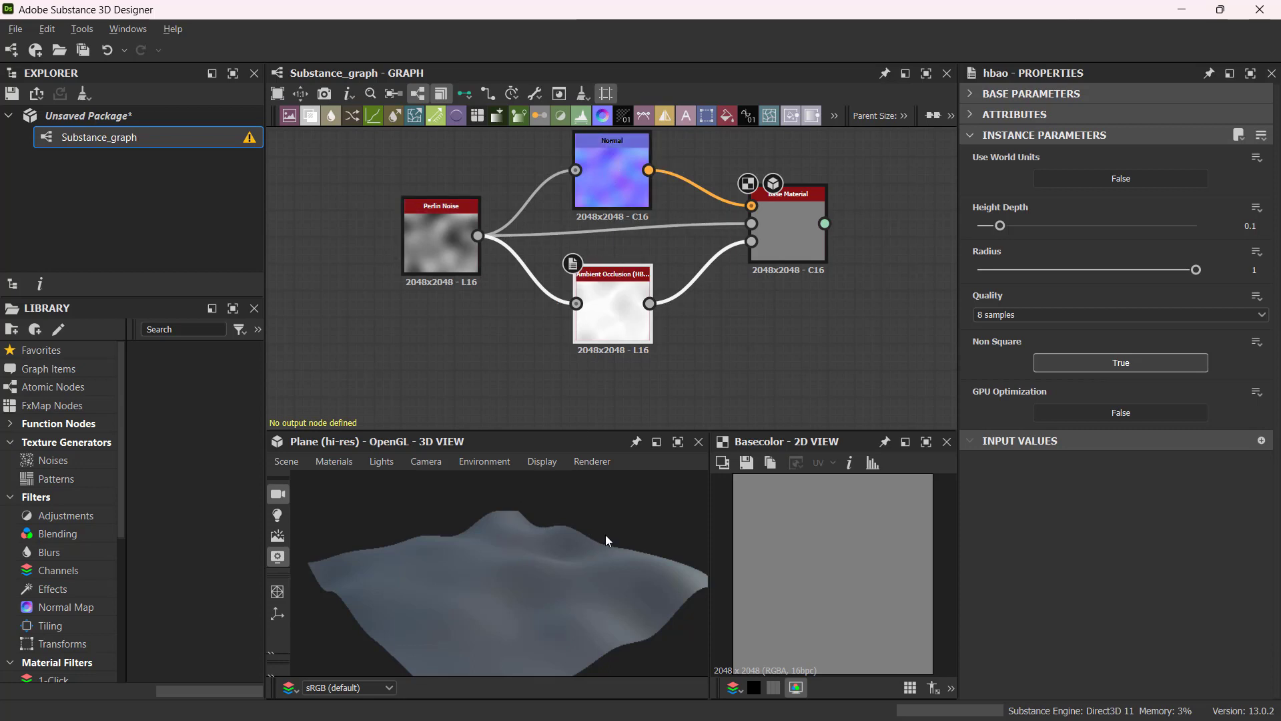
{"action": "middle_click_drag", "start_coordinate": [606, 535], "coordinate": [623, 539]}
{"action": "left_click_drag", "start_coordinate": [786, 227], "coordinate": [802, 229]}
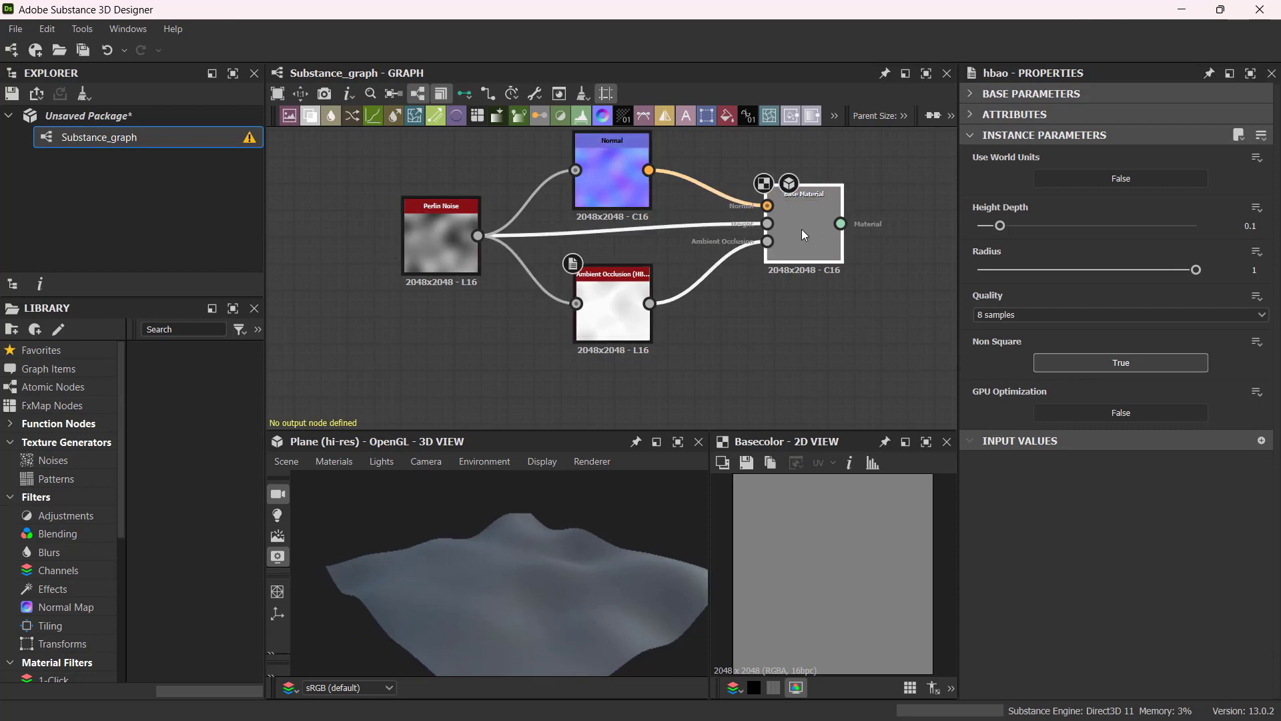
{"action": "left_click_drag", "start_coordinate": [563, 530], "coordinate": [595, 553]}
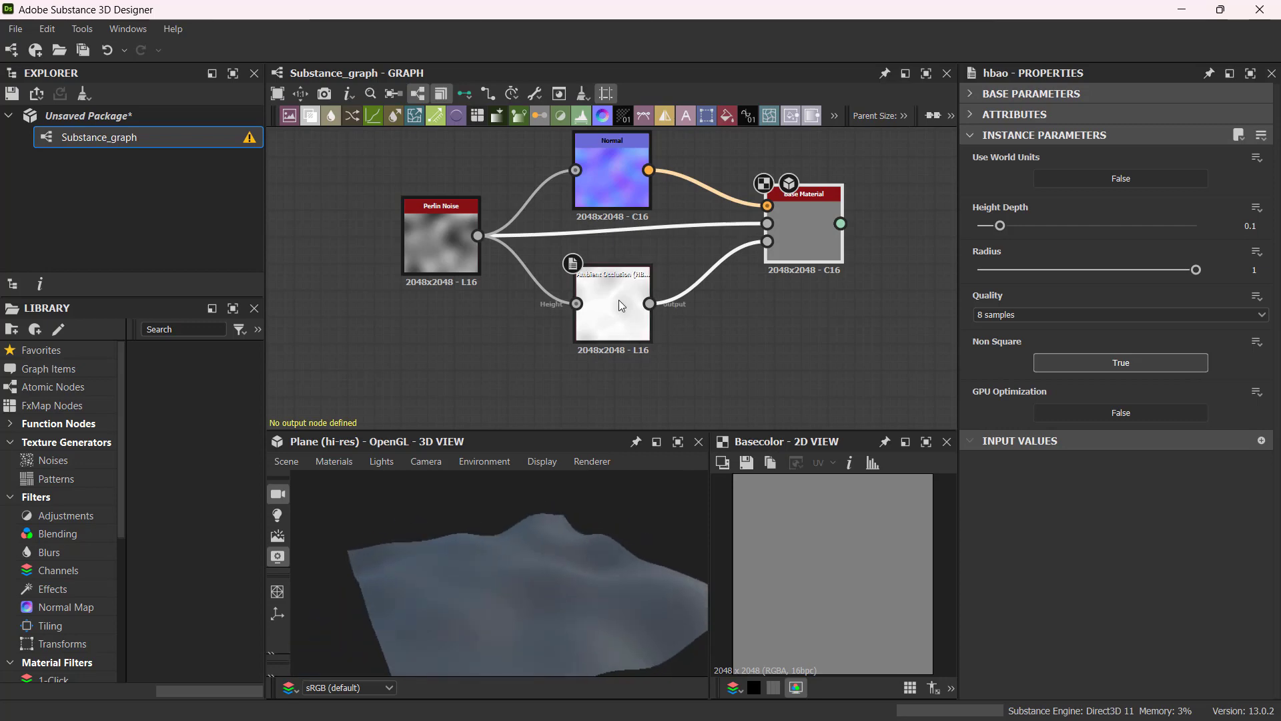
- Raise the HBAO node's Height Depth to 0.42 and further to 0.69, checking the shading on the 3D plane
{"action": "left_click", "coordinate": [621, 330]}
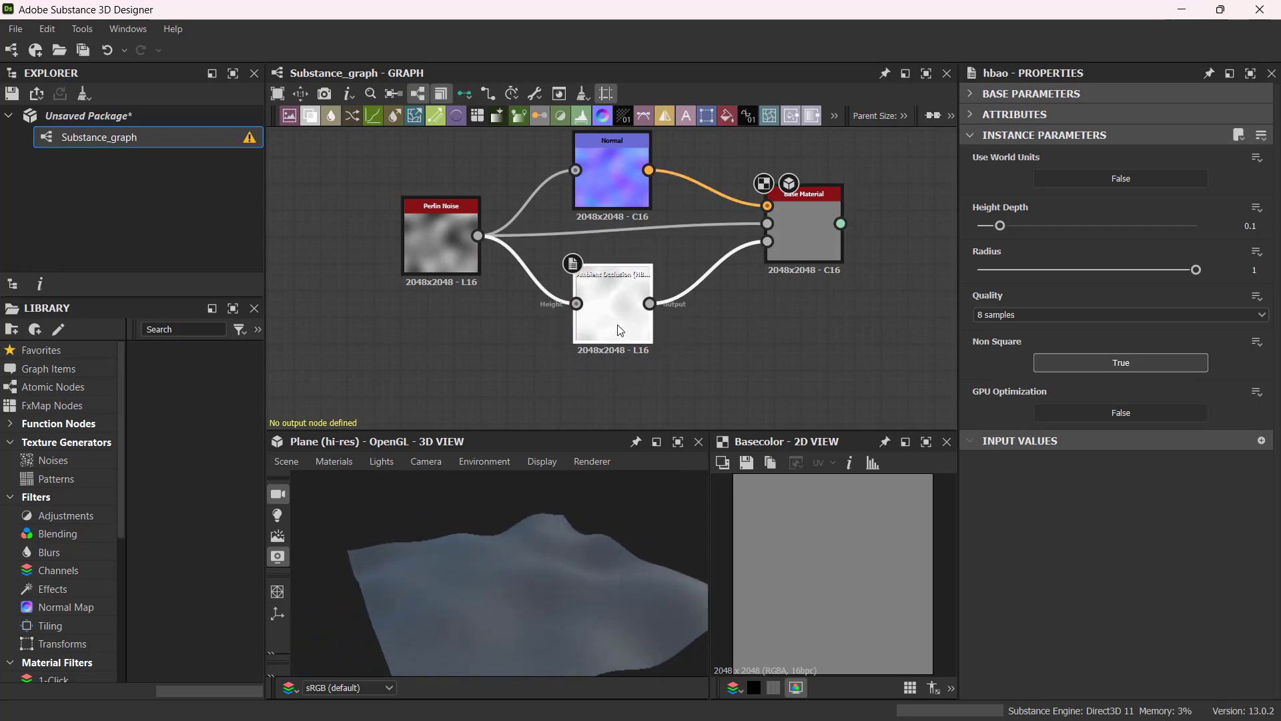
{"action": "left_click_drag", "start_coordinate": [994, 226], "coordinate": [1072, 230]}
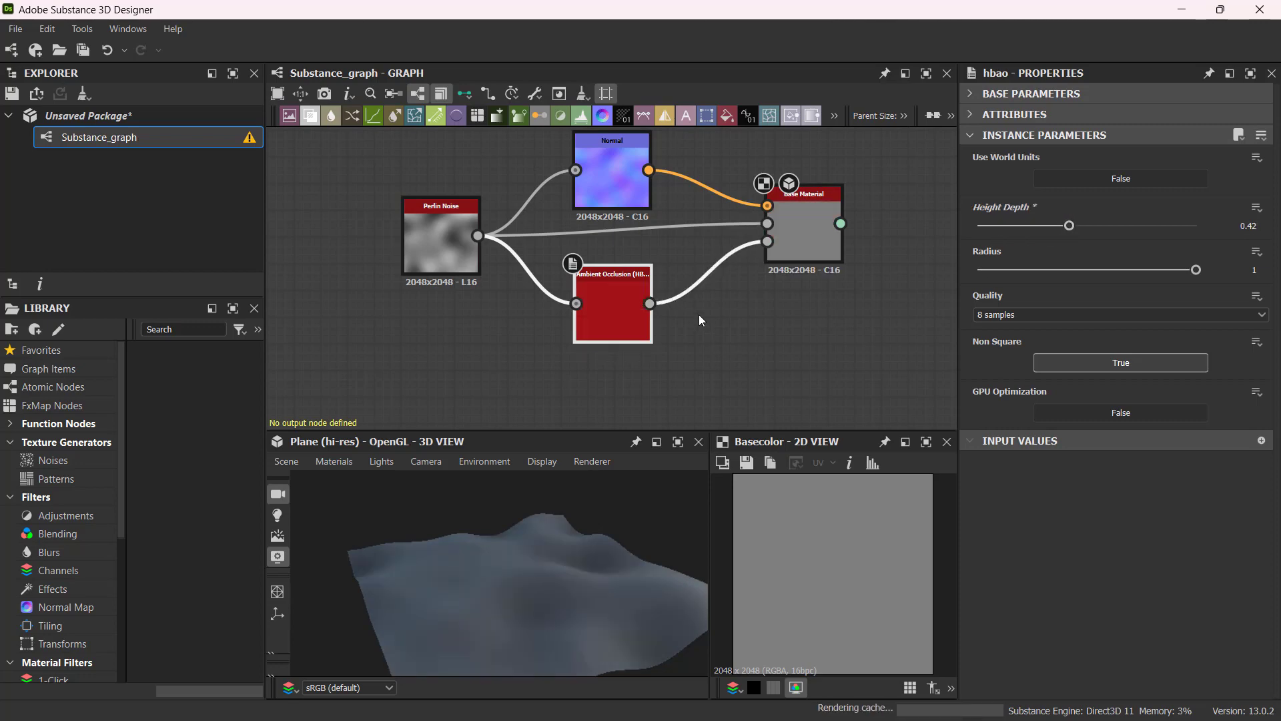
{"action": "left_click_drag", "start_coordinate": [597, 577], "coordinate": [544, 605]}
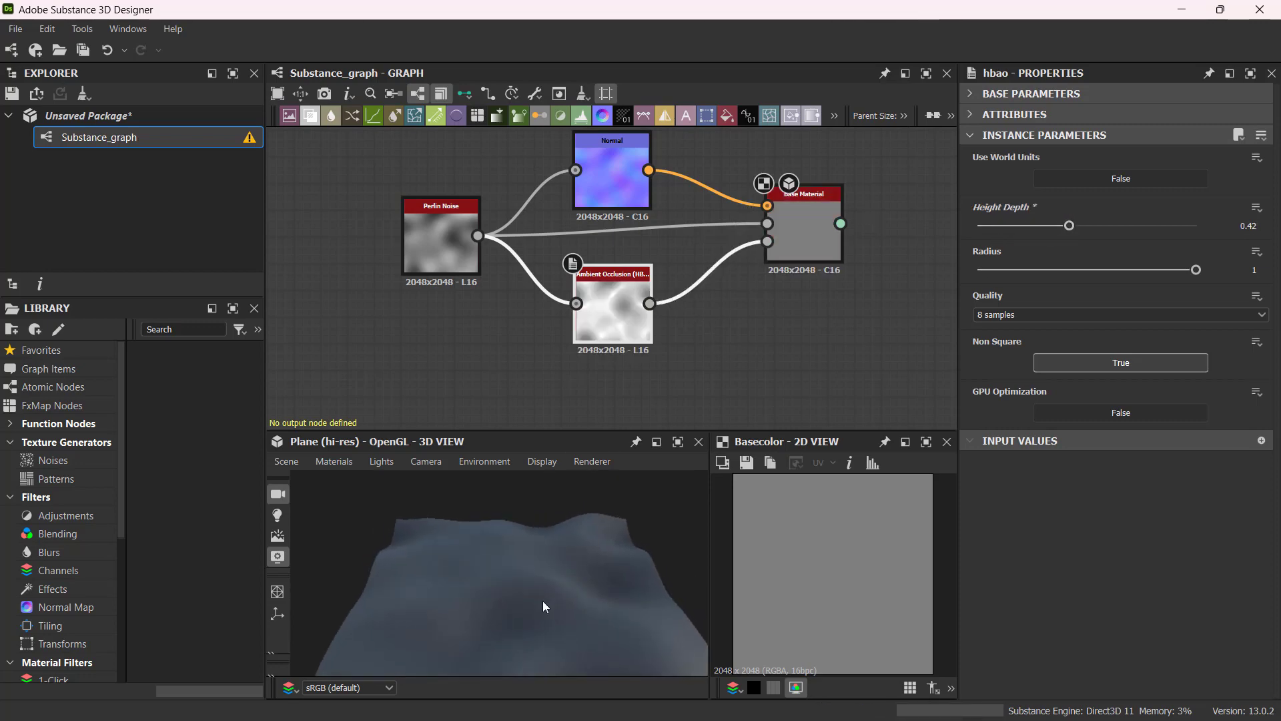
{"action": "left_click_drag", "start_coordinate": [1065, 228], "coordinate": [1131, 221]}
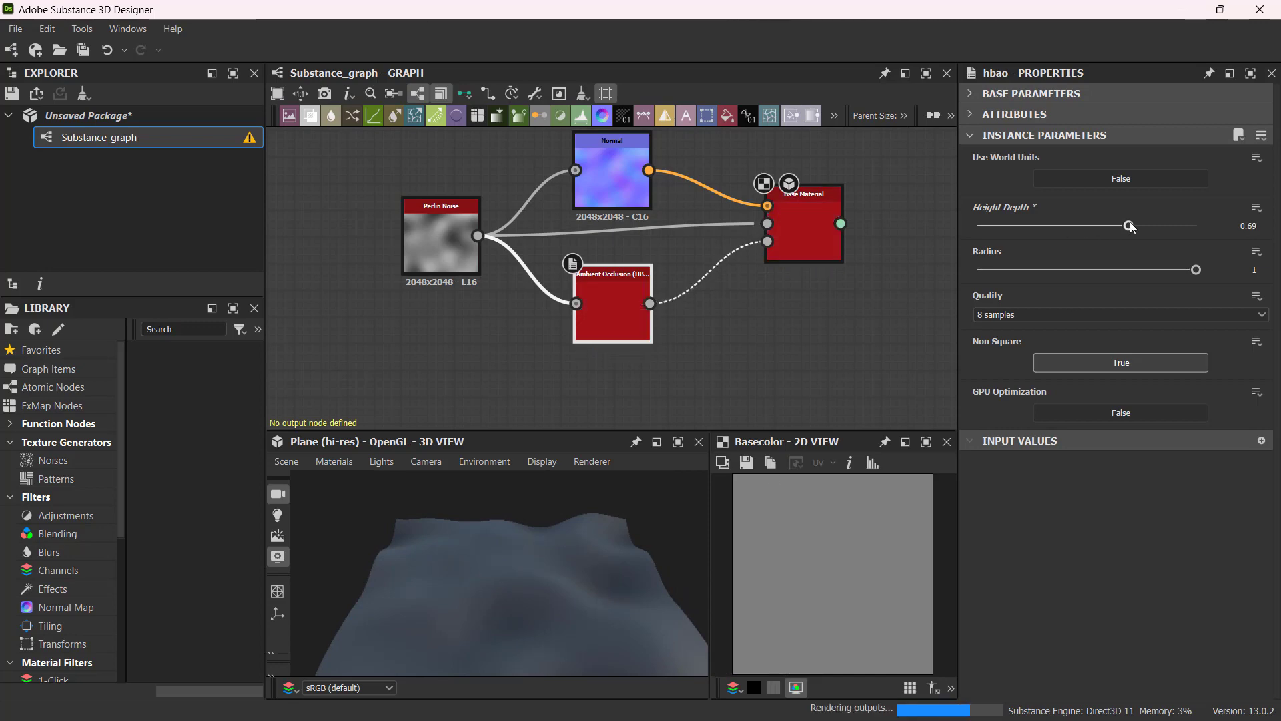
{"action": "mouse_move", "coordinate": [563, 586]}
{"action": "left_mouse_down"}
{"action": "mouse_move", "coordinate": [617, 555]}
{"action": "mouse_move", "coordinate": [566, 607]}
{"action": "left_mouse_up"}
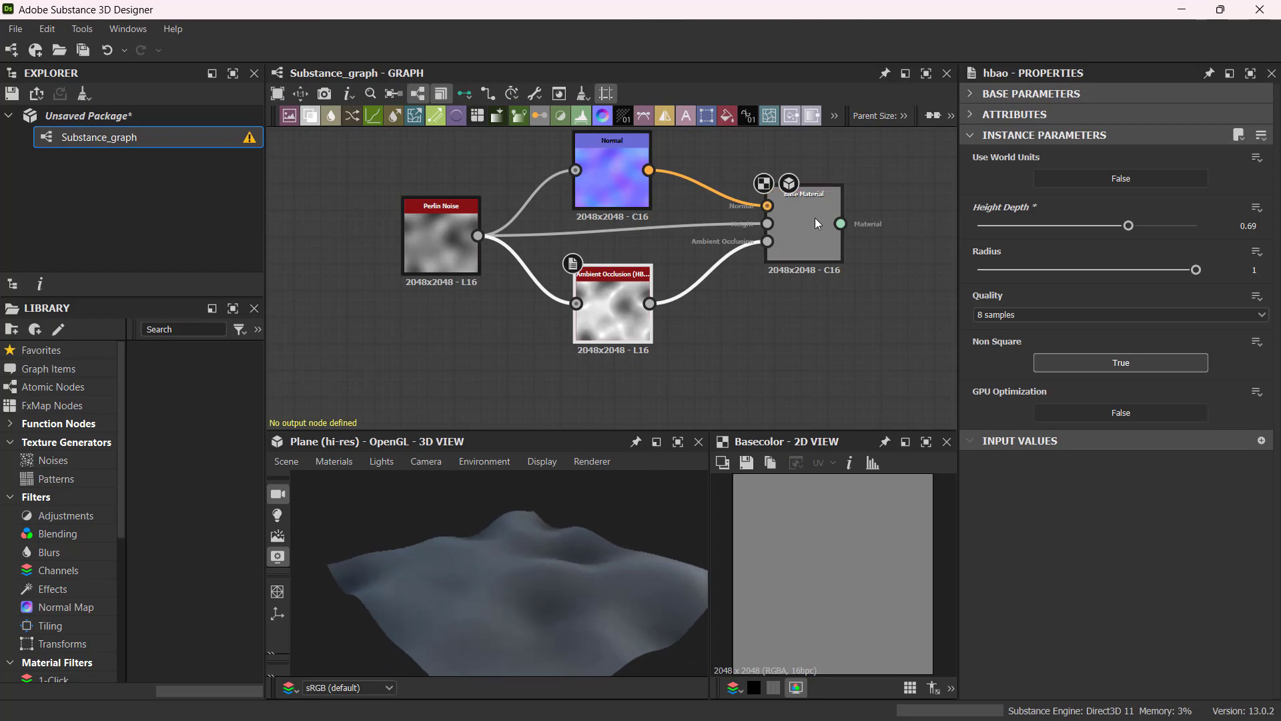
- Lower the HBAO node's Height Depth to 0.11 to compare the shading on the 3D plane
{"action": "left_click_drag", "start_coordinate": [815, 224], "coordinate": [554, 550]}
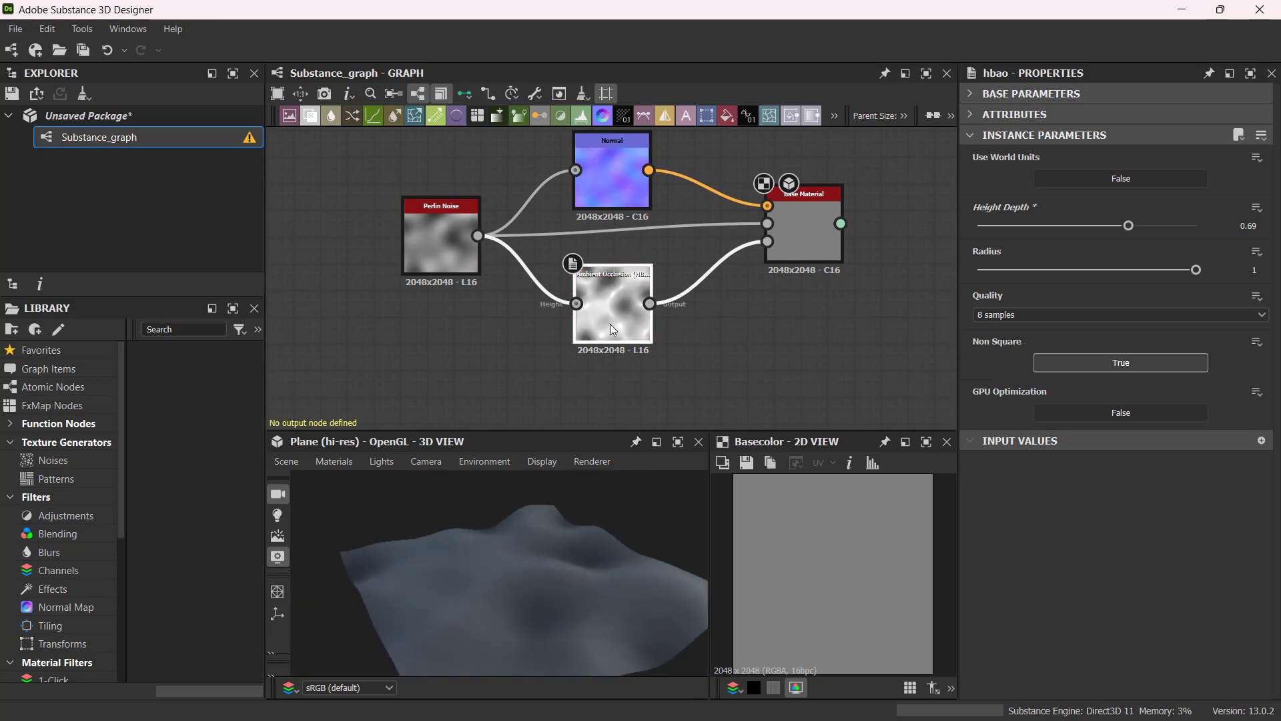
{"action": "left_click_drag", "start_coordinate": [1128, 226], "coordinate": [1001, 226]}
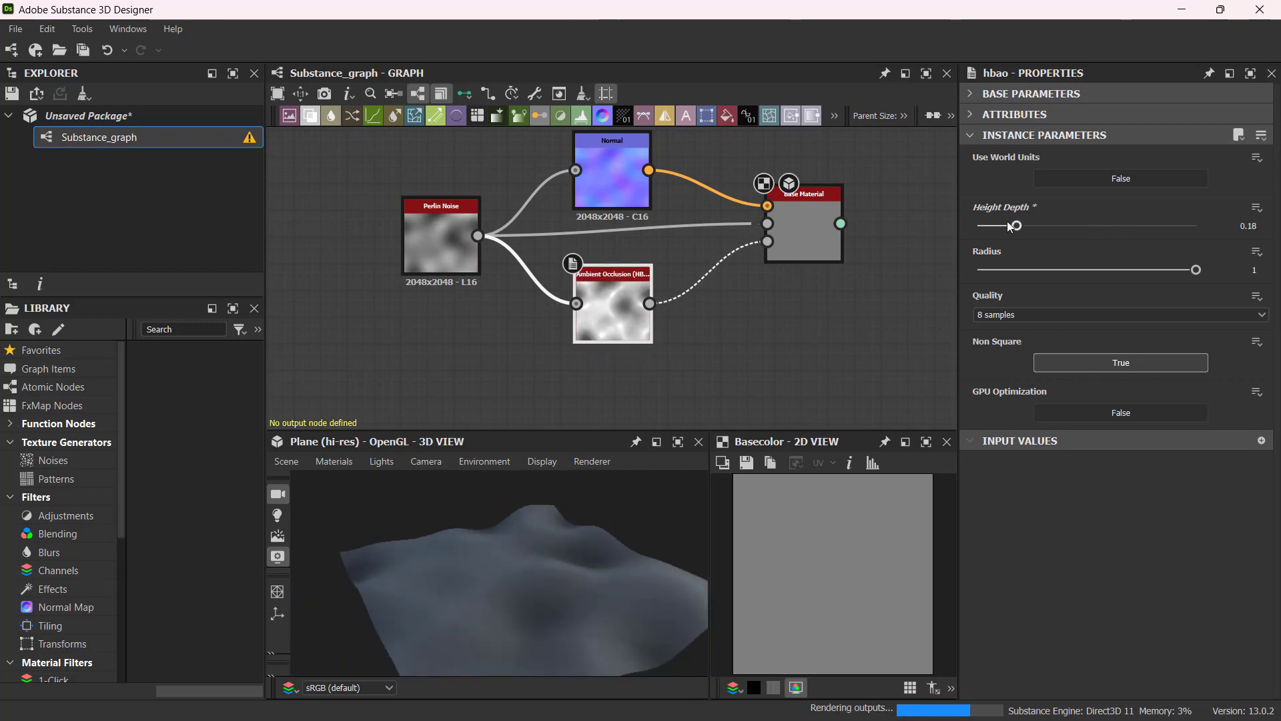
{"action": "left_click_drag", "start_coordinate": [542, 620], "coordinate": [557, 574]}
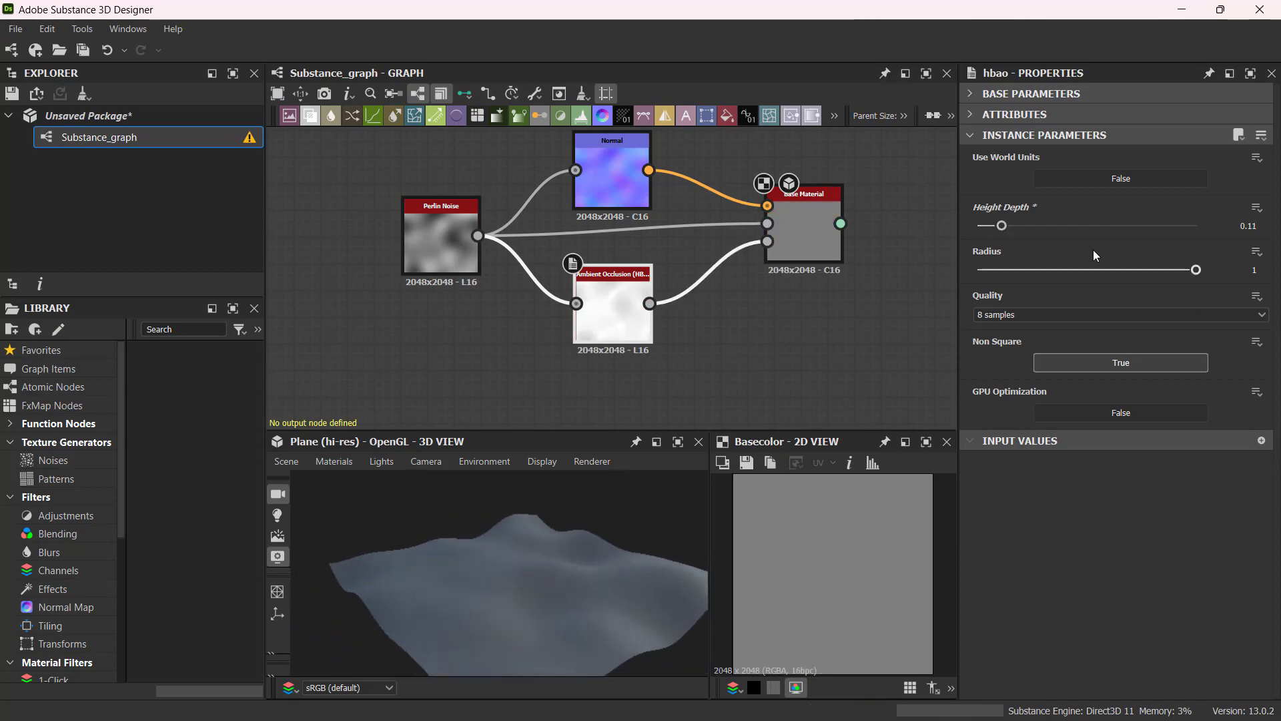
- Set the HBAO node's Height Depth to 0.65
{"action": "left_click_drag", "start_coordinate": [1001, 226], "coordinate": [1113, 227]}
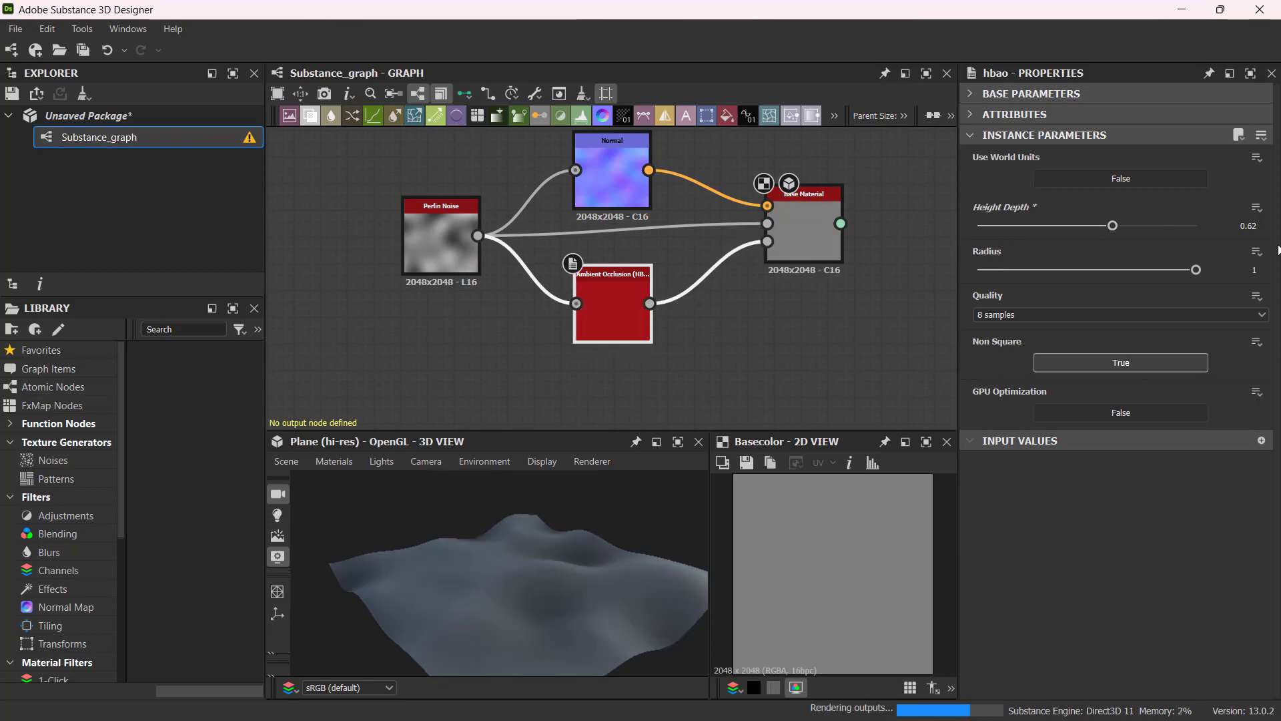
{"action": "left_click", "coordinate": [1248, 225]}
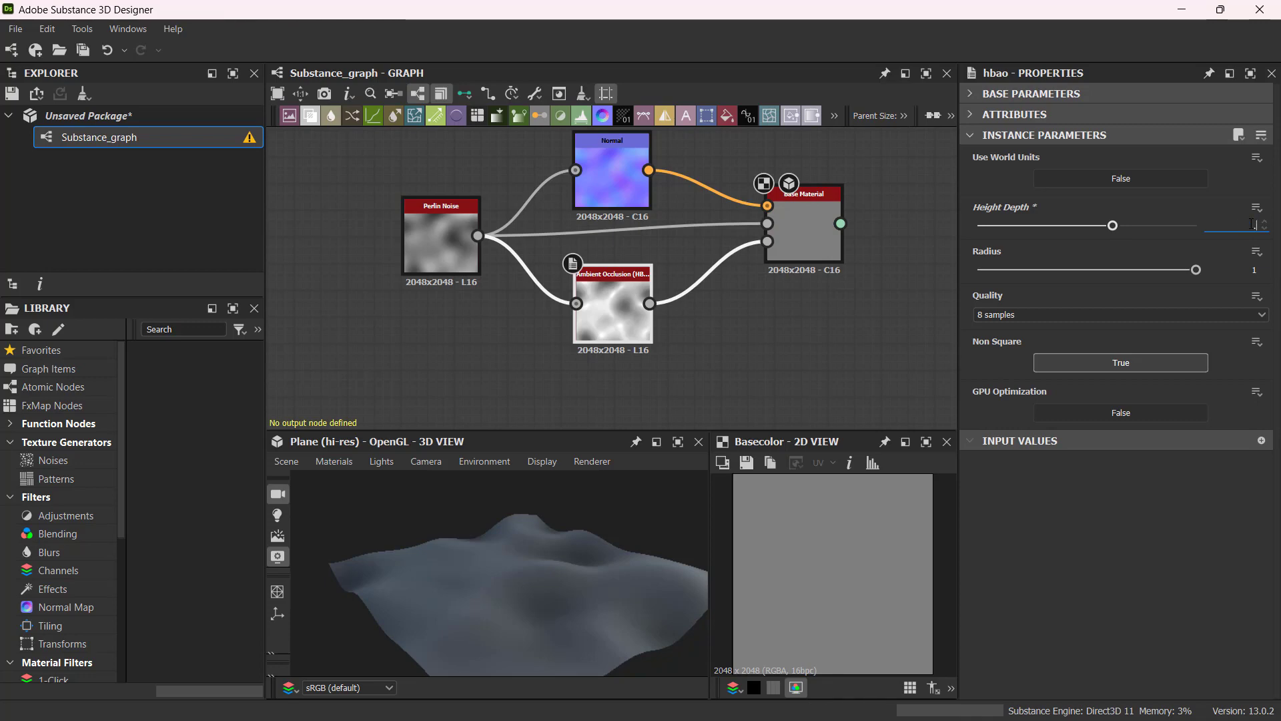
{"action": "key", "text": "Return"}
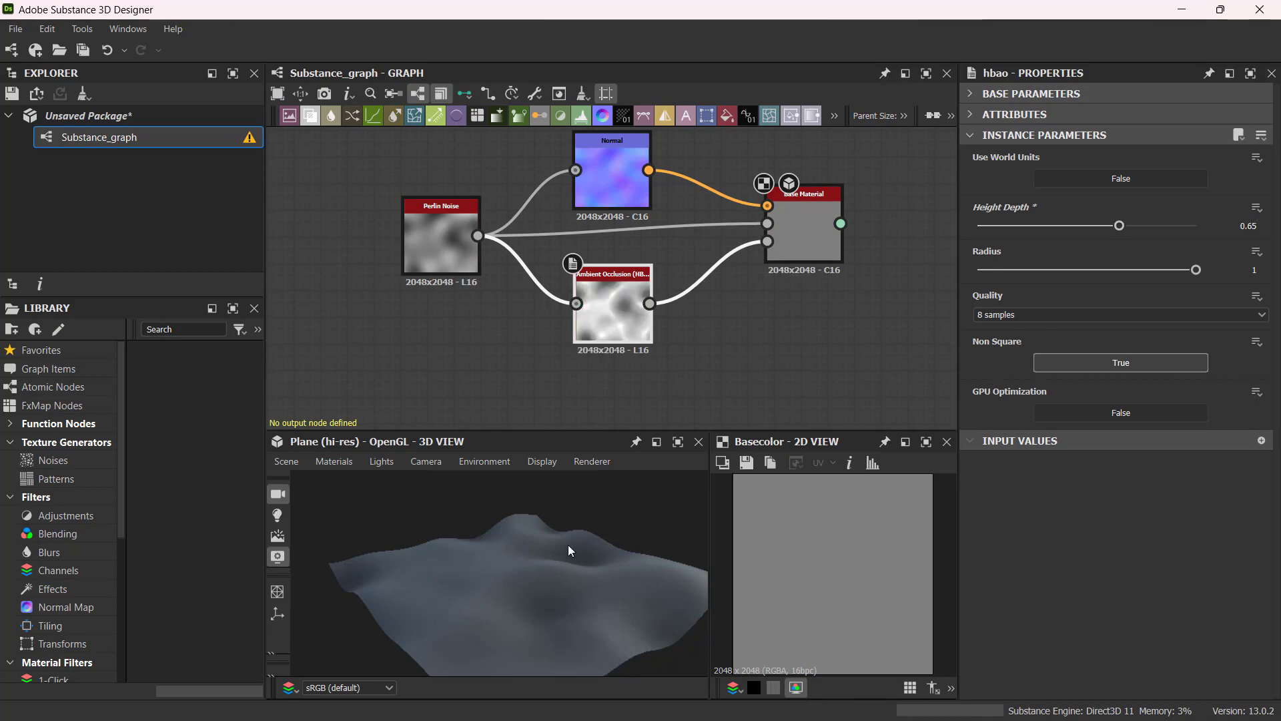
- Examine the ambient occlusion shading in the recesses of the displaced plane from a closer, lower angle
{"action": "scroll", "coordinate": [724, 335], "scroll_direction": "down", "scroll_amount": 2}
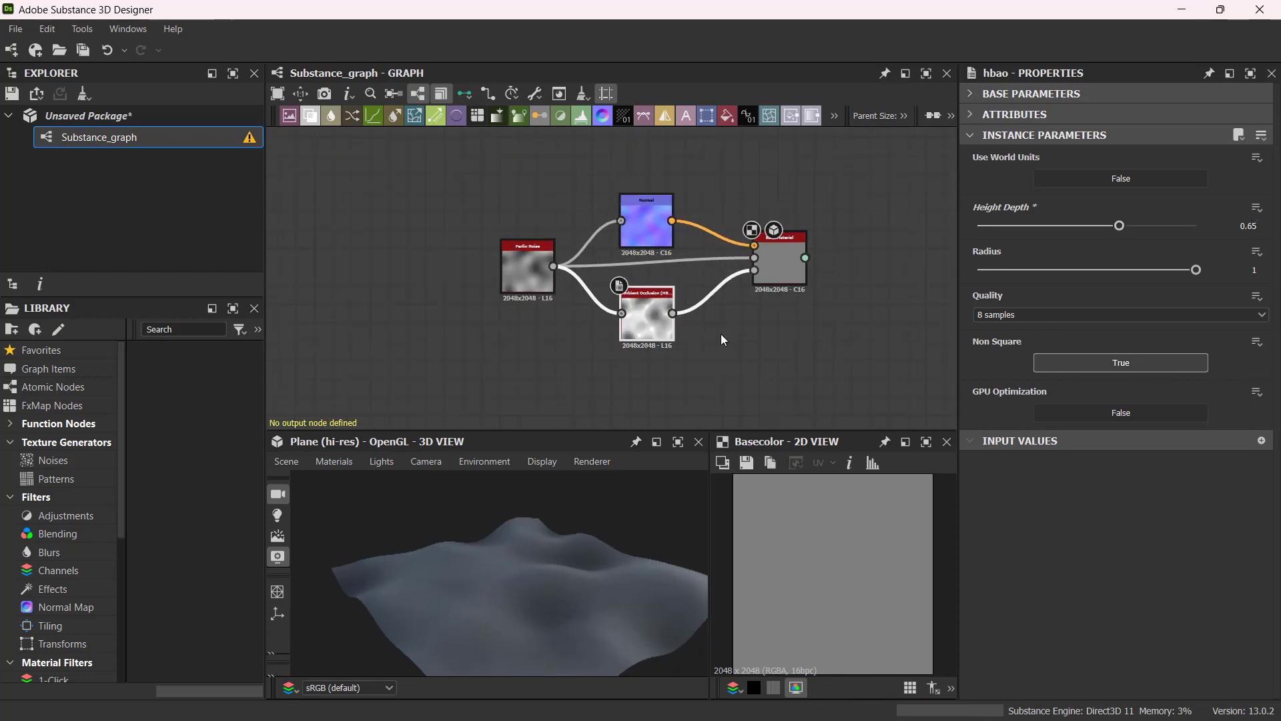
{"action": "left_click_drag", "start_coordinate": [519, 622], "coordinate": [496, 546]}
{"action": "scroll", "coordinate": [625, 371], "scroll_direction": "up", "scroll_amount": 2}
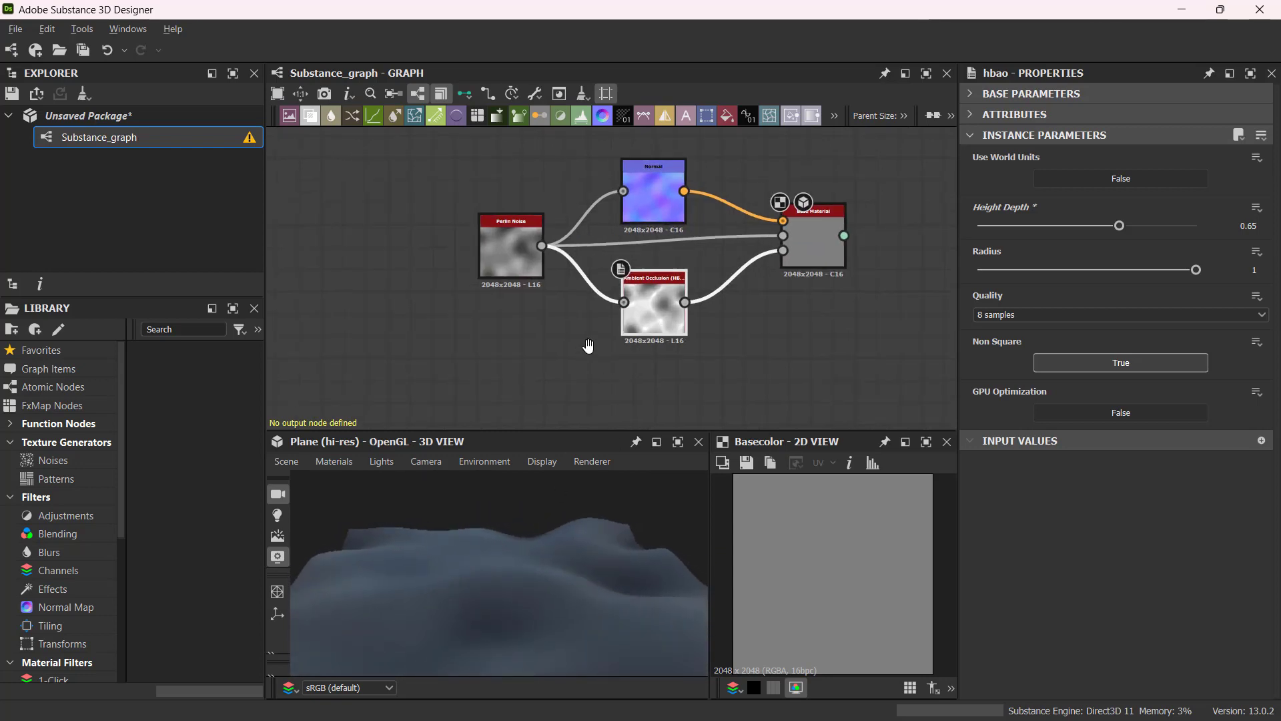
{"action": "key", "text": "alt"}
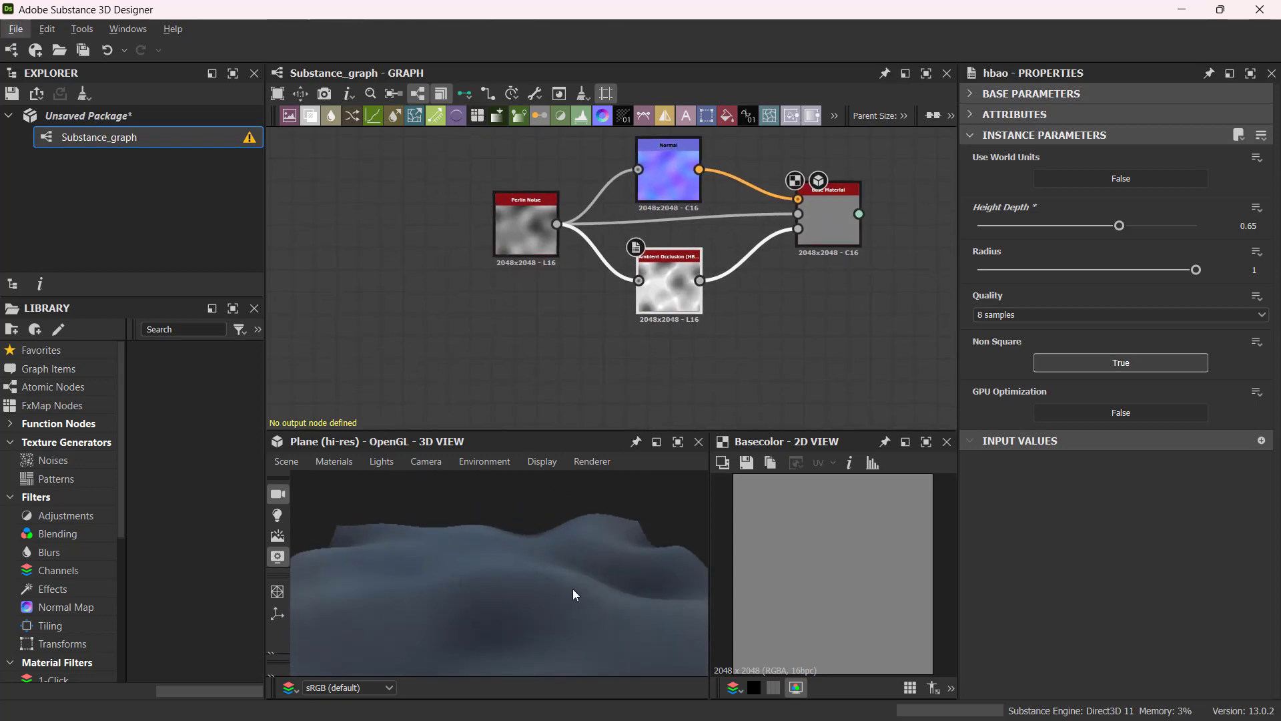
{"action": "scroll", "coordinate": [572, 588], "scroll_direction": "up", "scroll_amount": 1}
{"action": "scroll", "coordinate": [572, 589], "scroll_direction": "down", "scroll_amount": 2}
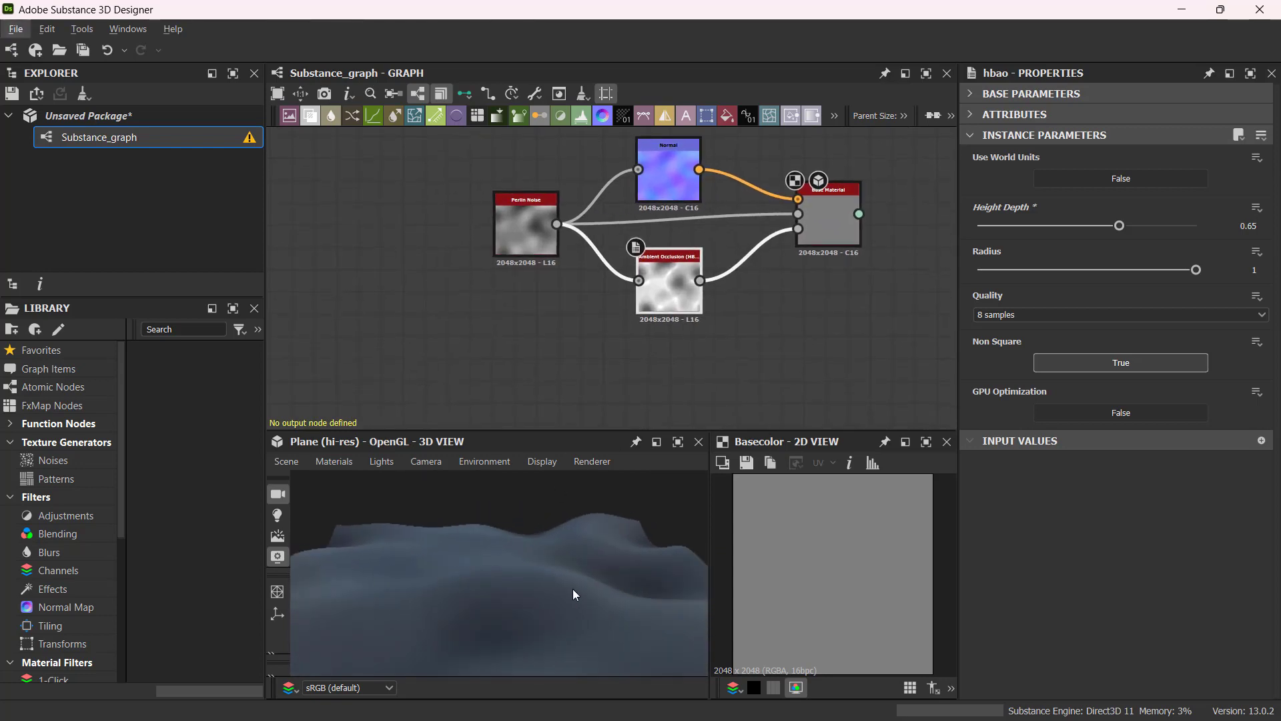
- Move the Perlin Noise node well to the left of the Normal and HBAO nodes to make room in the graph
{"action": "left_click", "coordinate": [530, 234]}
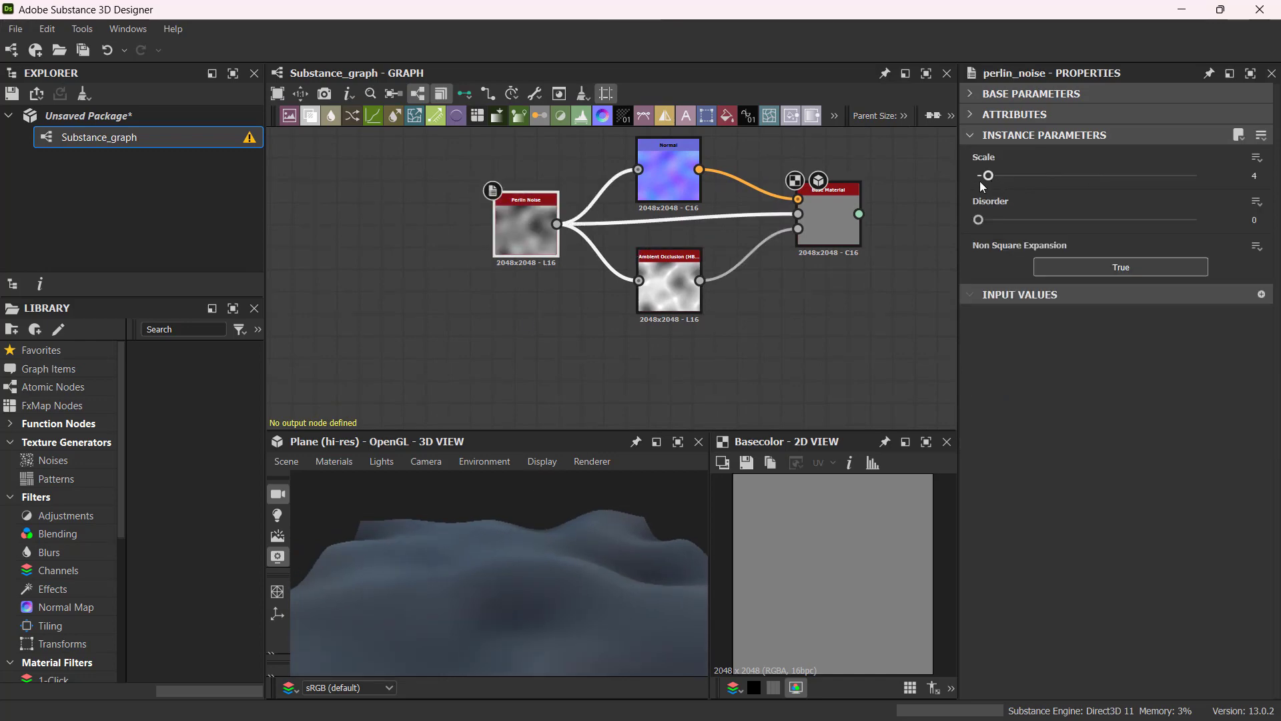
{"action": "scroll", "coordinate": [519, 218], "scroll_direction": "up", "scroll_amount": 3}
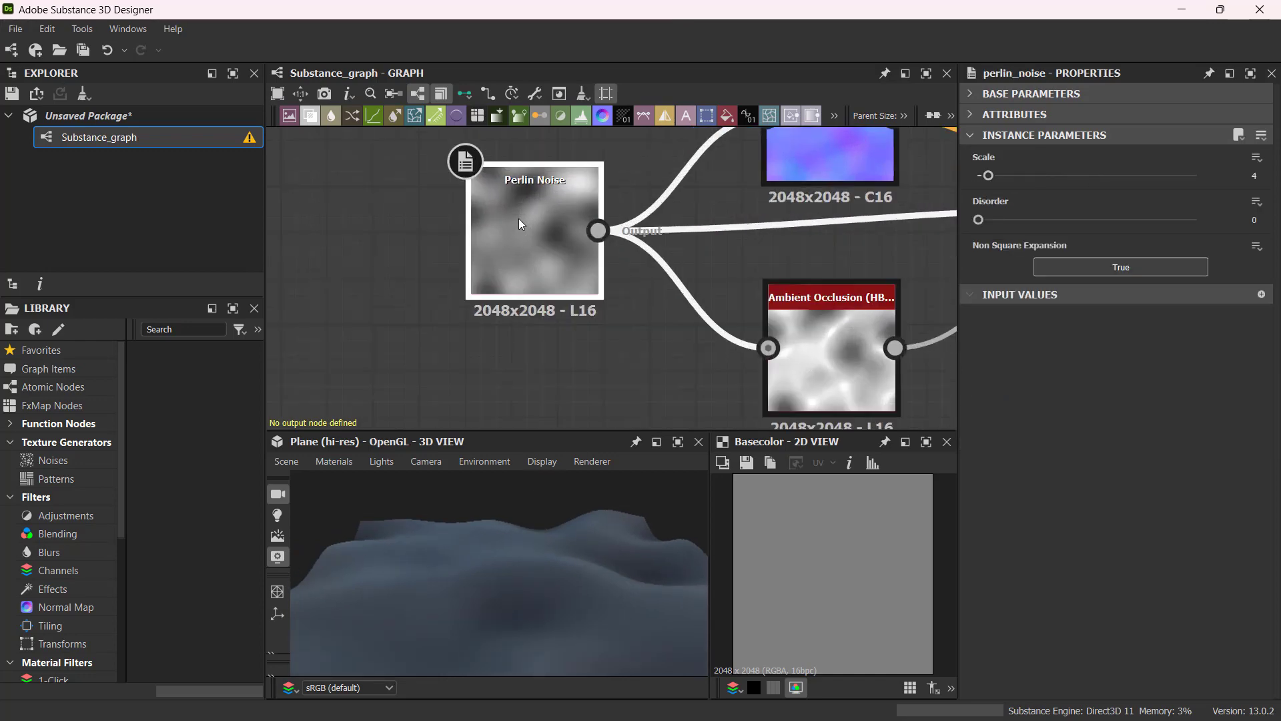
{"action": "middle_click_drag", "start_coordinate": [520, 218], "coordinate": [542, 257]}
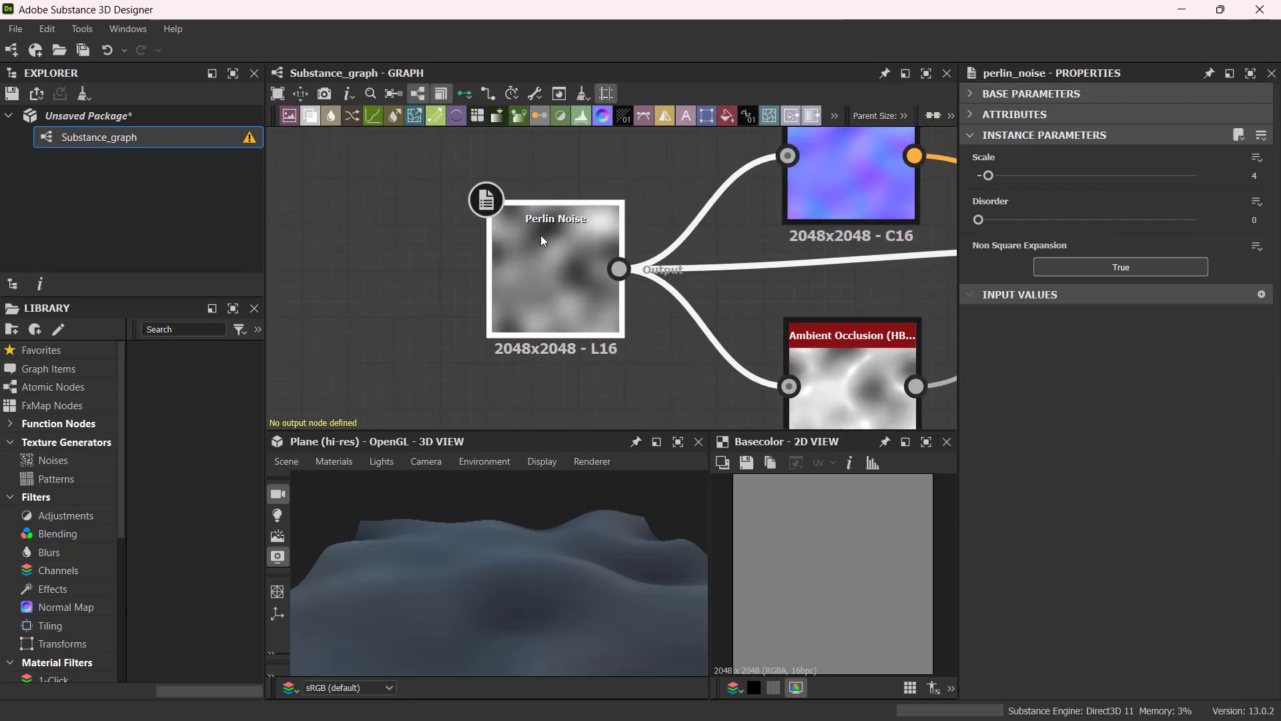
{"action": "scroll", "coordinate": [470, 320], "scroll_direction": "down", "scroll_amount": 5}
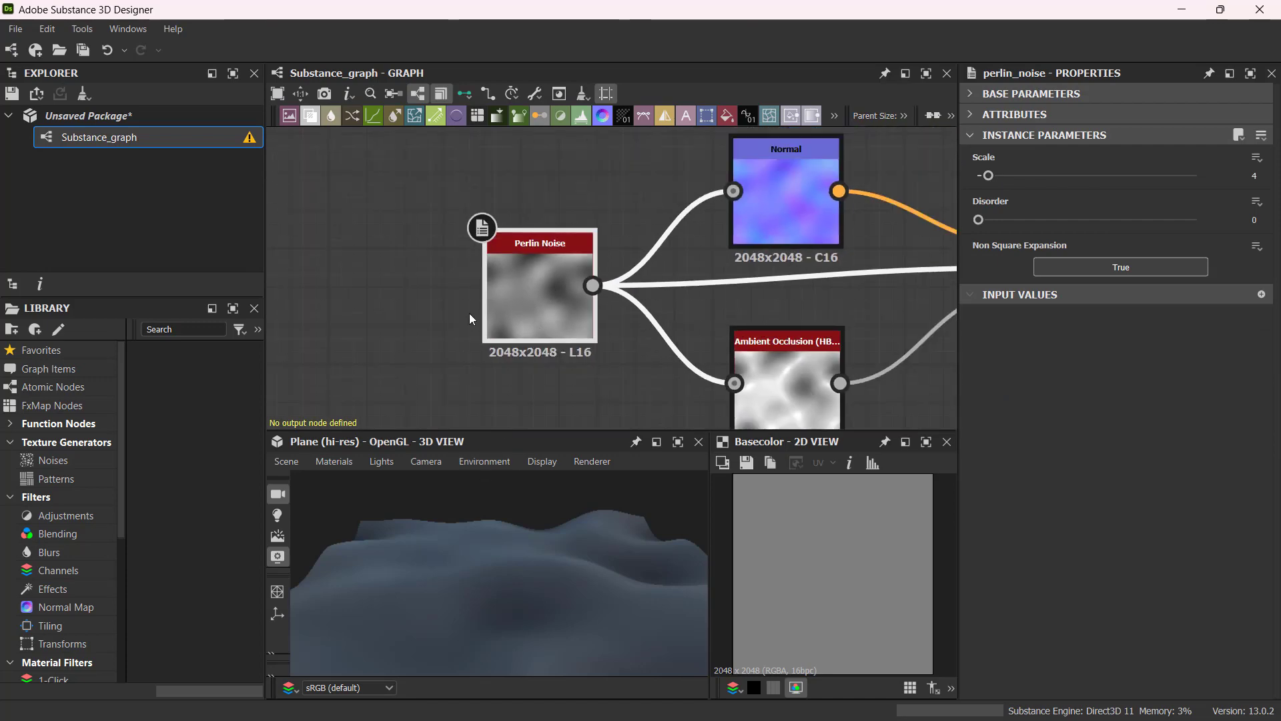
{"action": "middle_click_drag", "start_coordinate": [518, 361], "coordinate": [563, 337]}
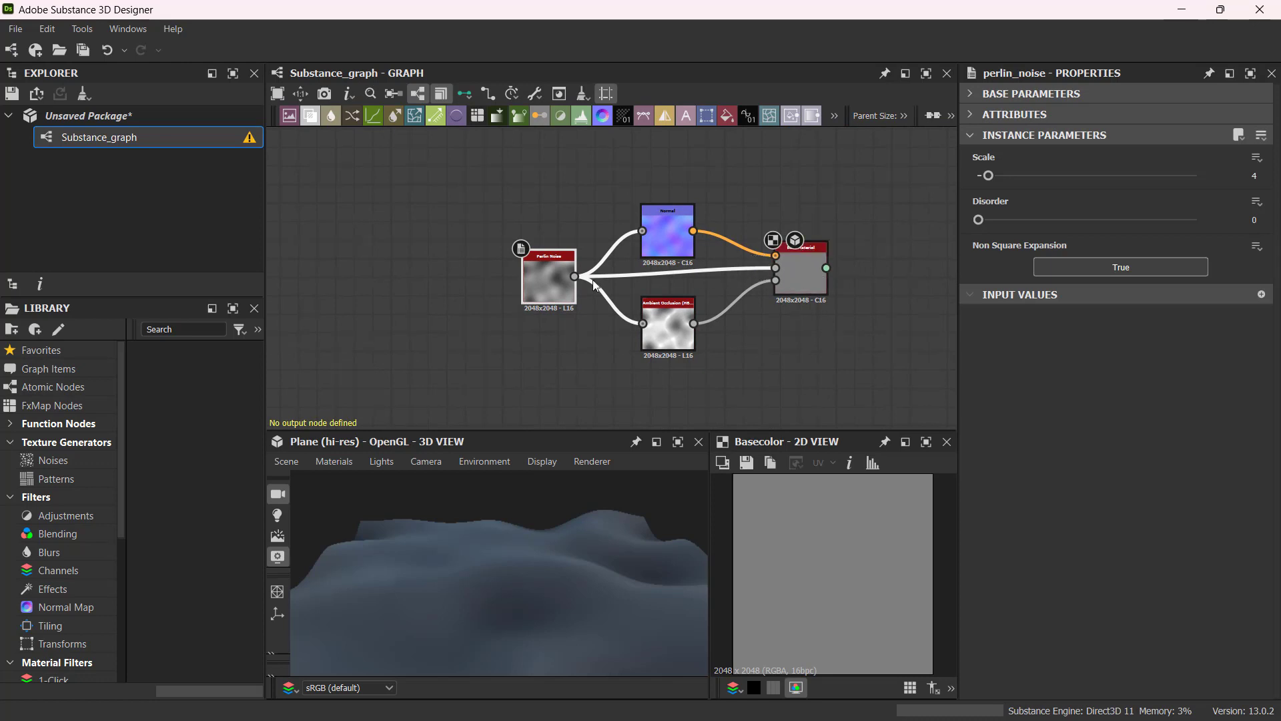
{"action": "left_click_drag", "start_coordinate": [534, 273], "coordinate": [280, 267]}
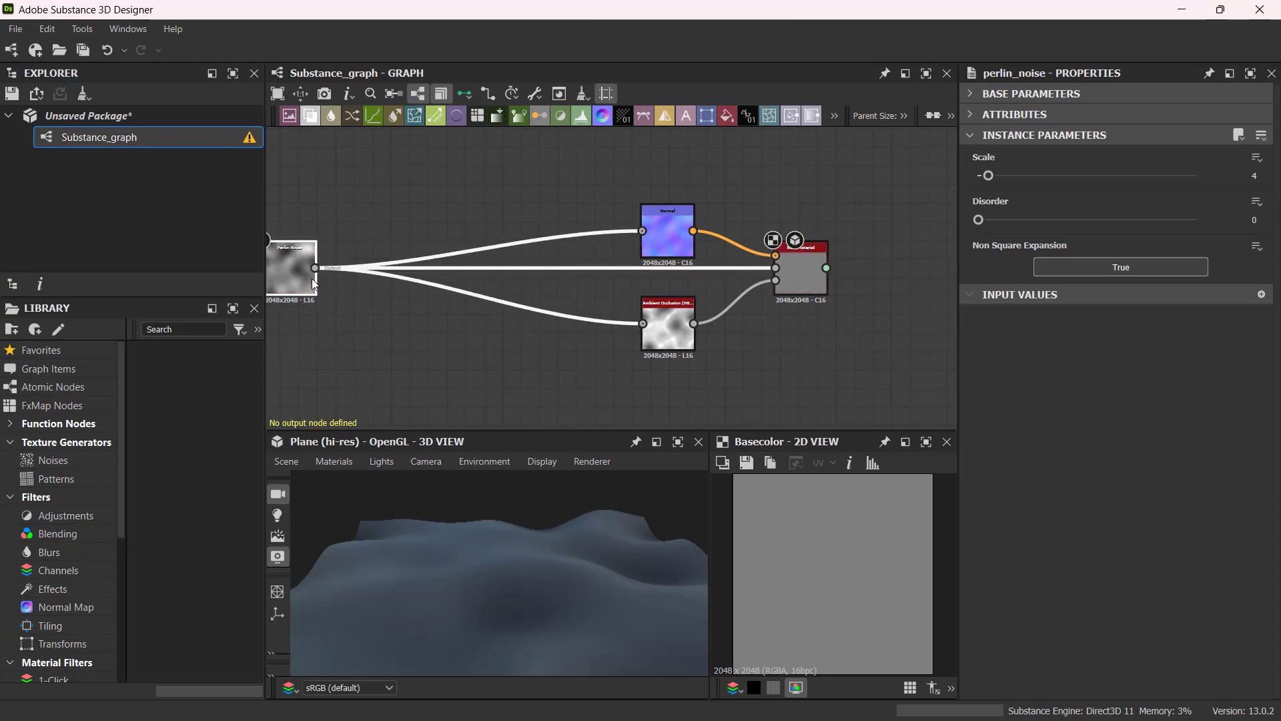
{"action": "scroll", "coordinate": [390, 316], "scroll_direction": "down", "scroll_amount": 1}
{"action": "middle_click_drag", "start_coordinate": [390, 317], "coordinate": [581, 309]}
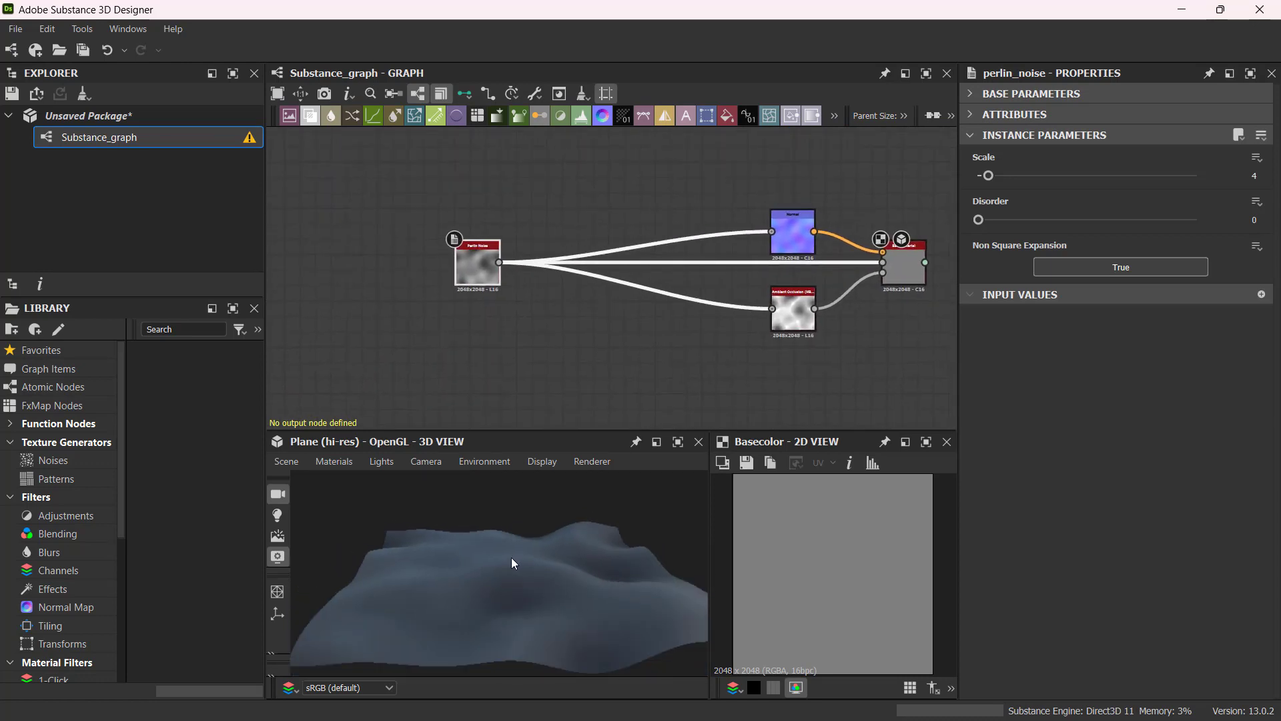
{"action": "left_click_drag", "start_coordinate": [514, 564], "coordinate": [507, 602]}
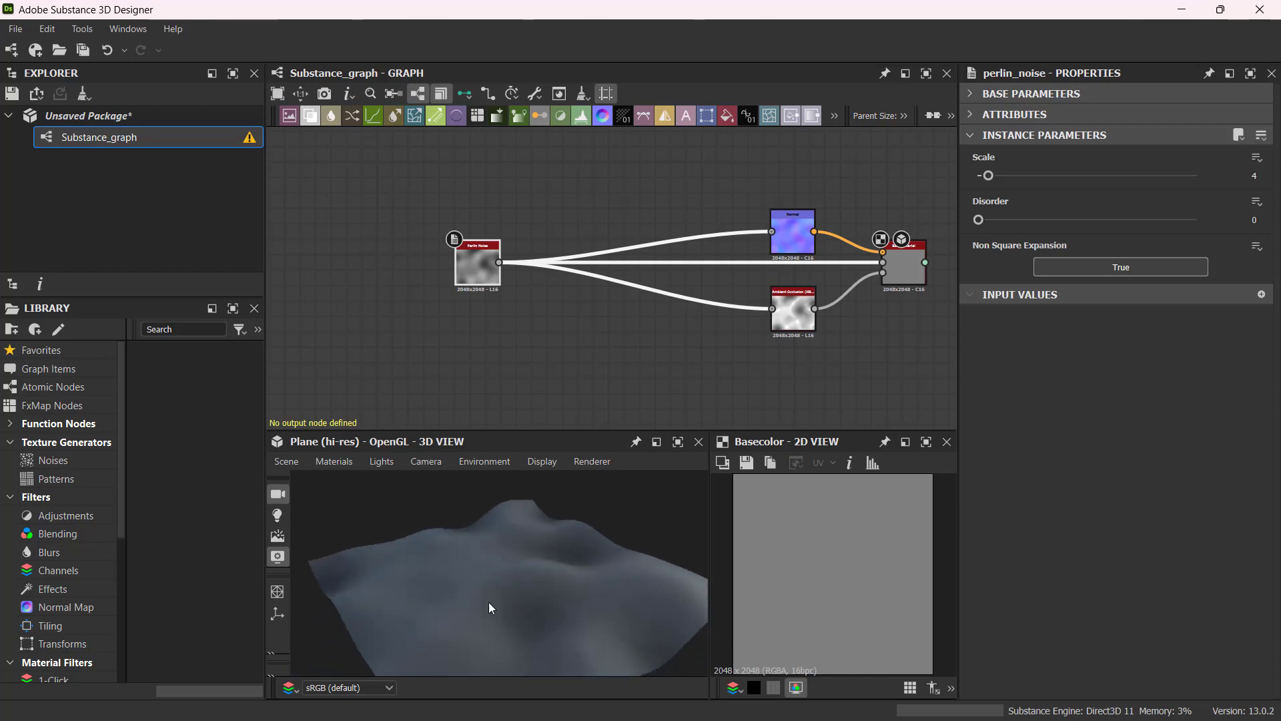
{"action": "middle_click_drag", "start_coordinate": [566, 324], "coordinate": [525, 338]}
{"action": "left_click_drag", "start_coordinate": [431, 285], "coordinate": [390, 284]}
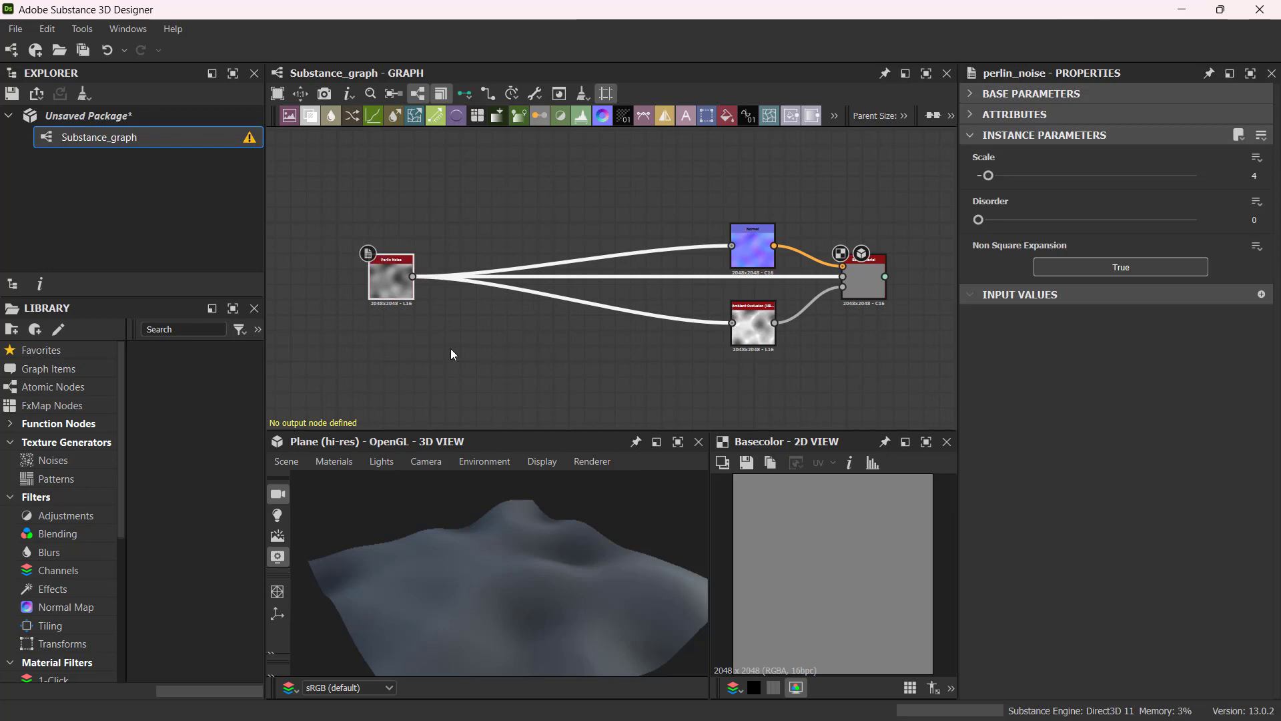
- Add a Clouds 1 noise node and place it above the Perlin Noise connections
{"action": "left_click", "coordinate": [486, 336]}
{"action": "key", "text": "space"}
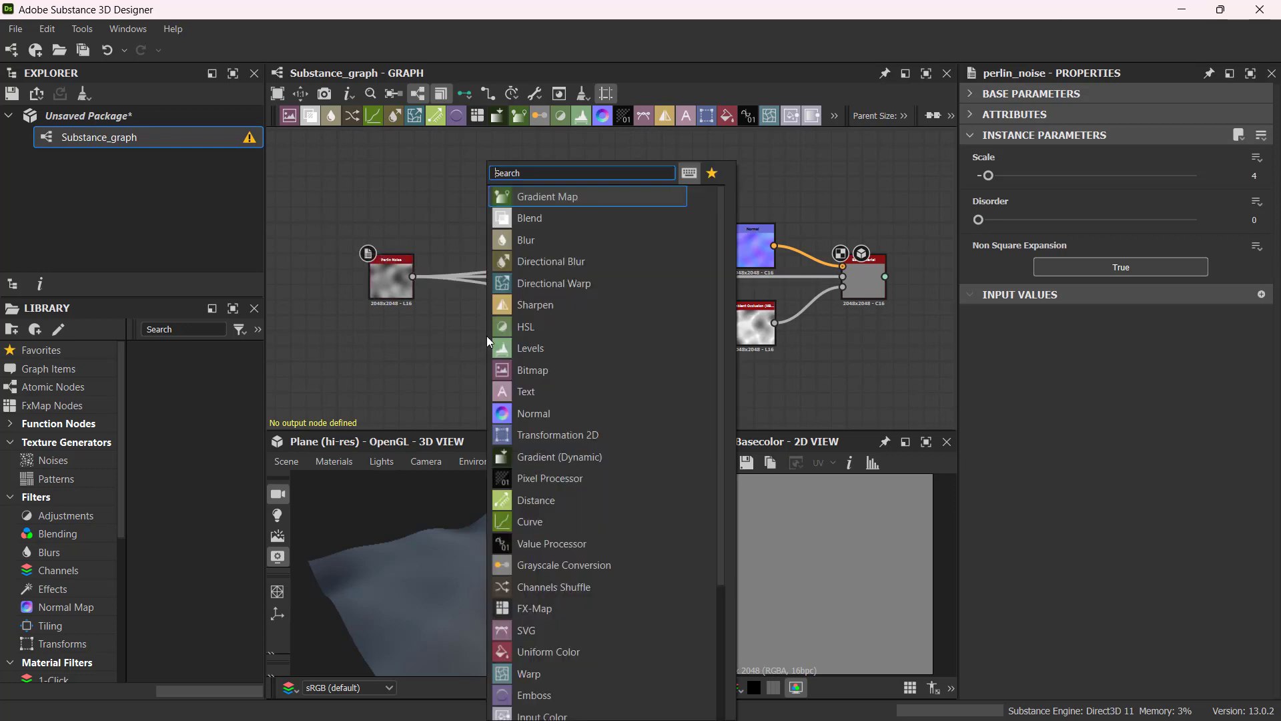
{"action": "type", "text": "cloud"}
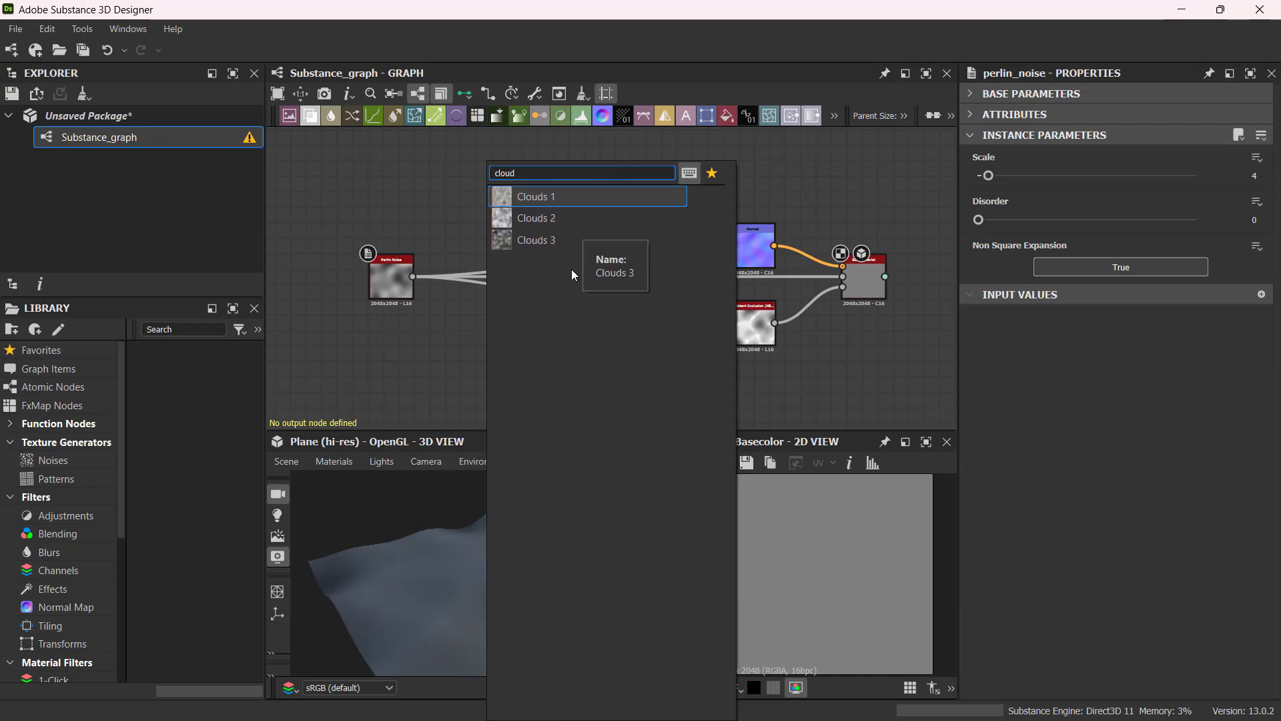
{"action": "left_click", "coordinate": [588, 198]}
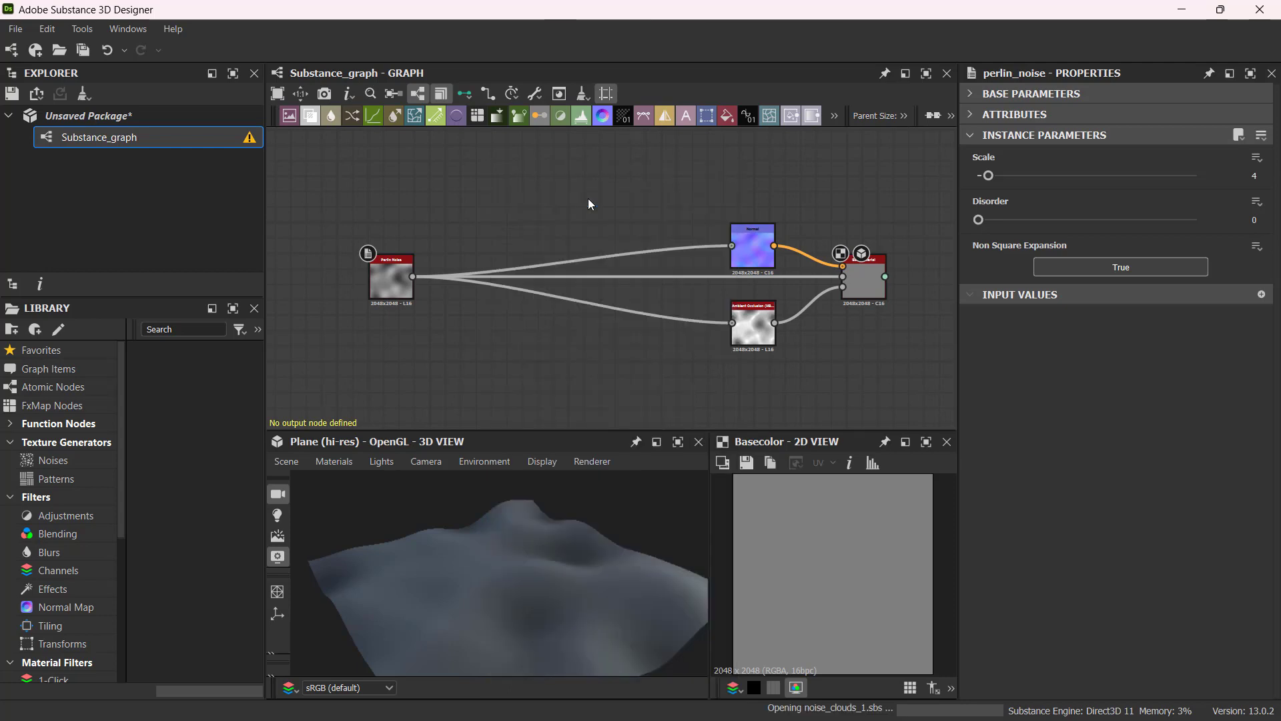
{"action": "left_click_drag", "start_coordinate": [497, 355], "coordinate": [514, 196]}
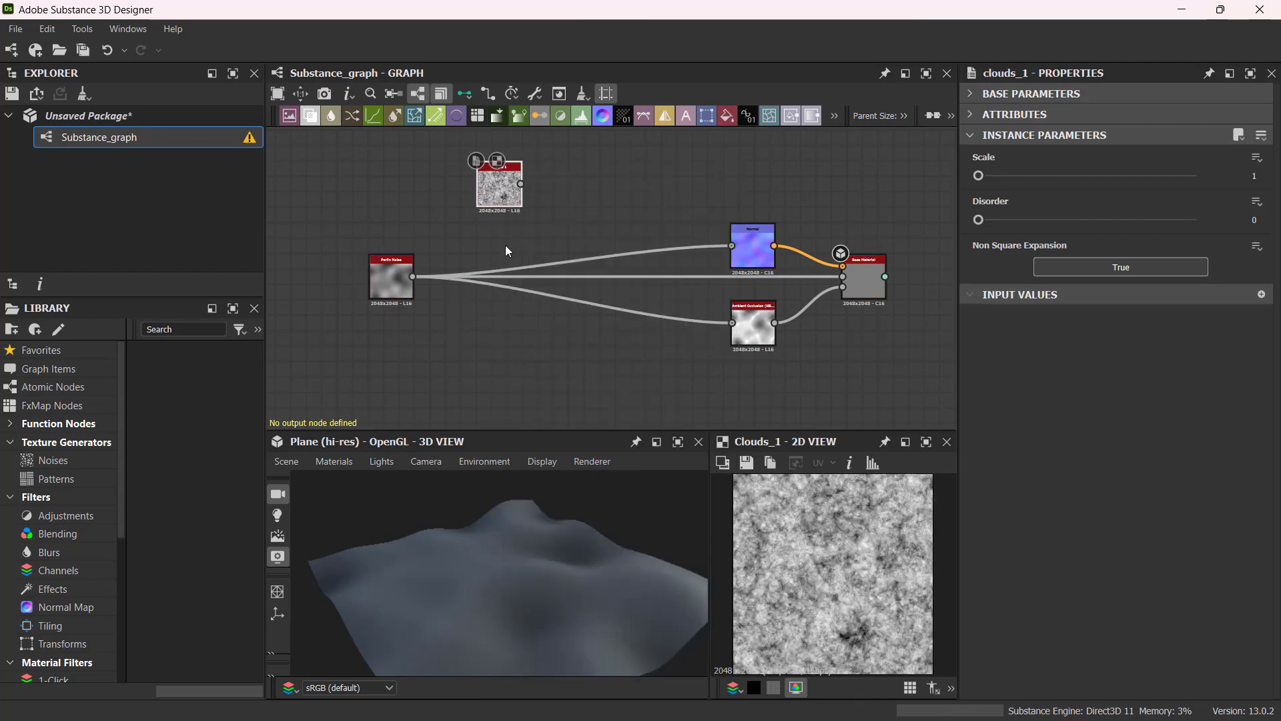
- Add a Clouds 3 noise node near the Clouds 1 node
{"action": "key", "text": "space"}
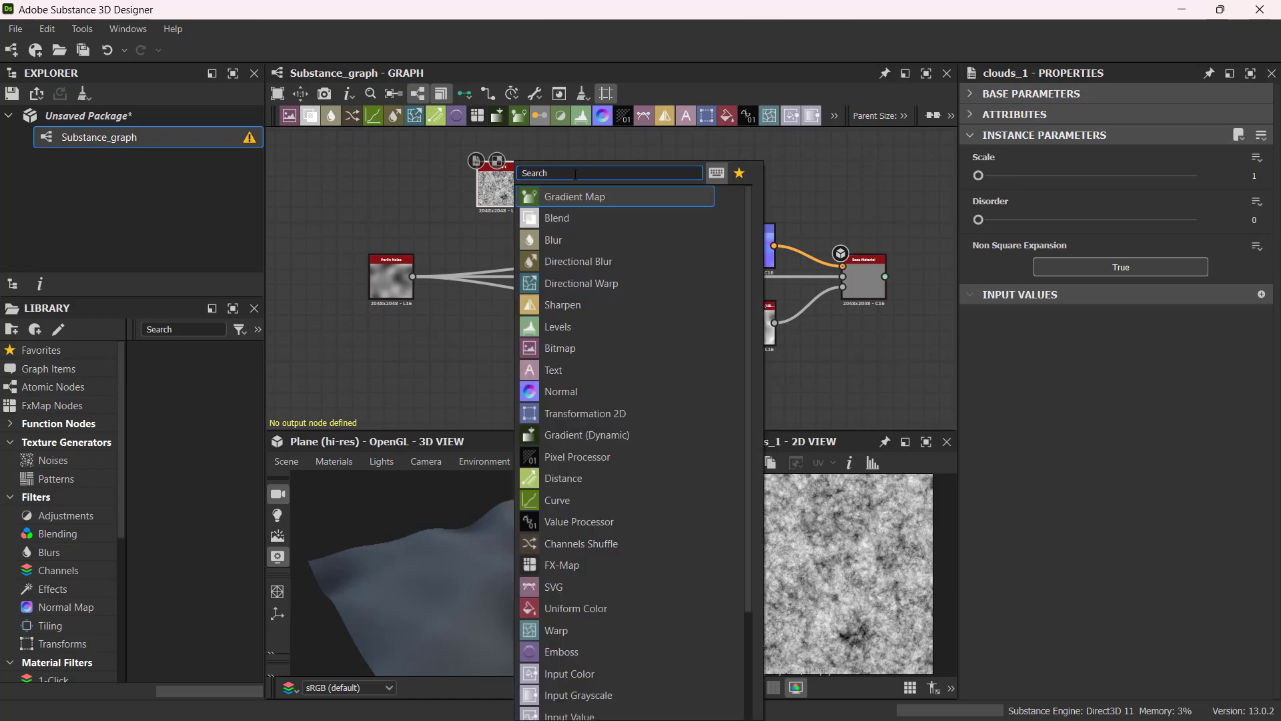
{"action": "type", "text": "cloud"}
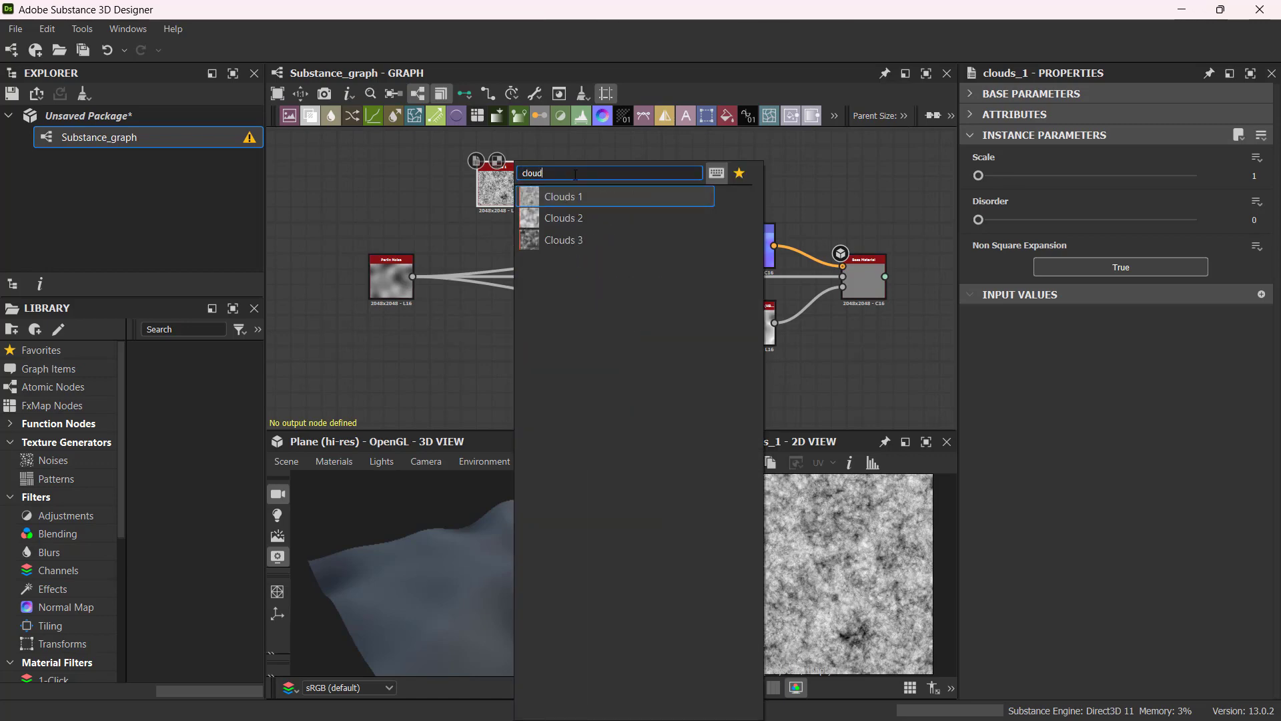
{"action": "left_click", "coordinate": [593, 240]}
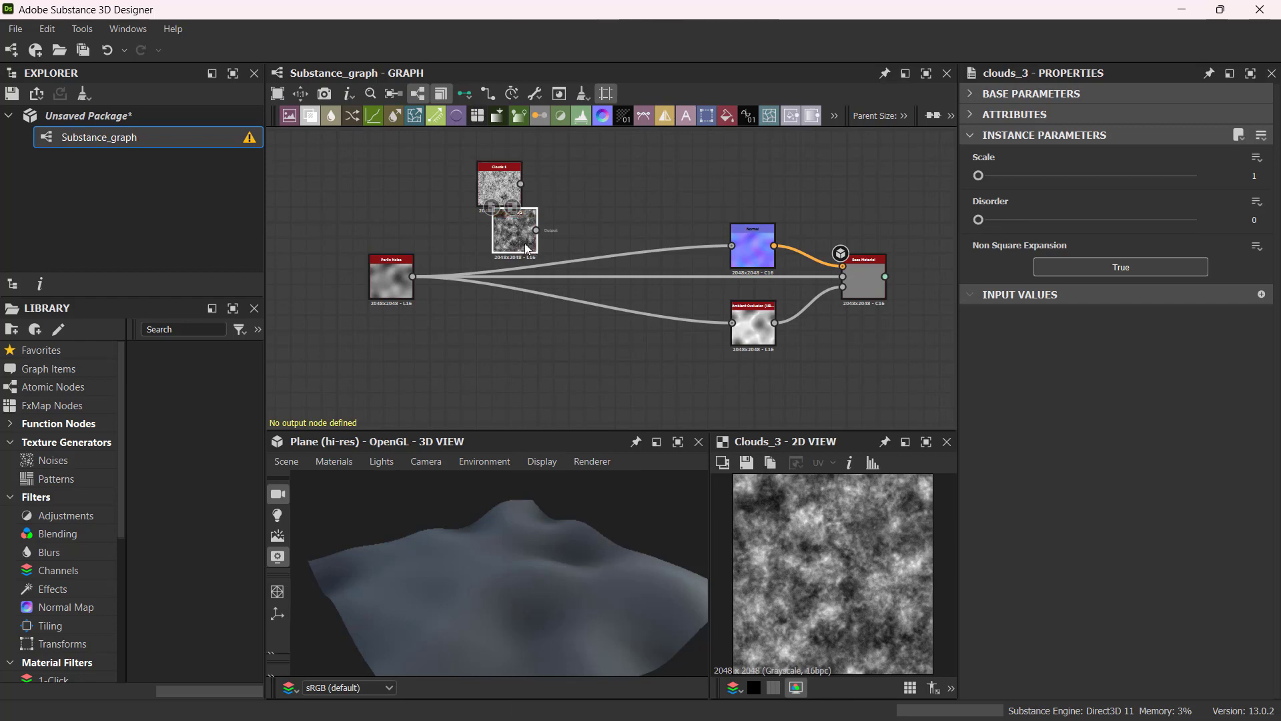
- Stack the Clouds 1 node above the Clouds 3 node, clear of the Perlin Noise connections
{"action": "left_click_drag", "start_coordinate": [521, 231], "coordinate": [503, 267]}
{"action": "middle_click_drag", "start_coordinate": [576, 203], "coordinate": [602, 273]}
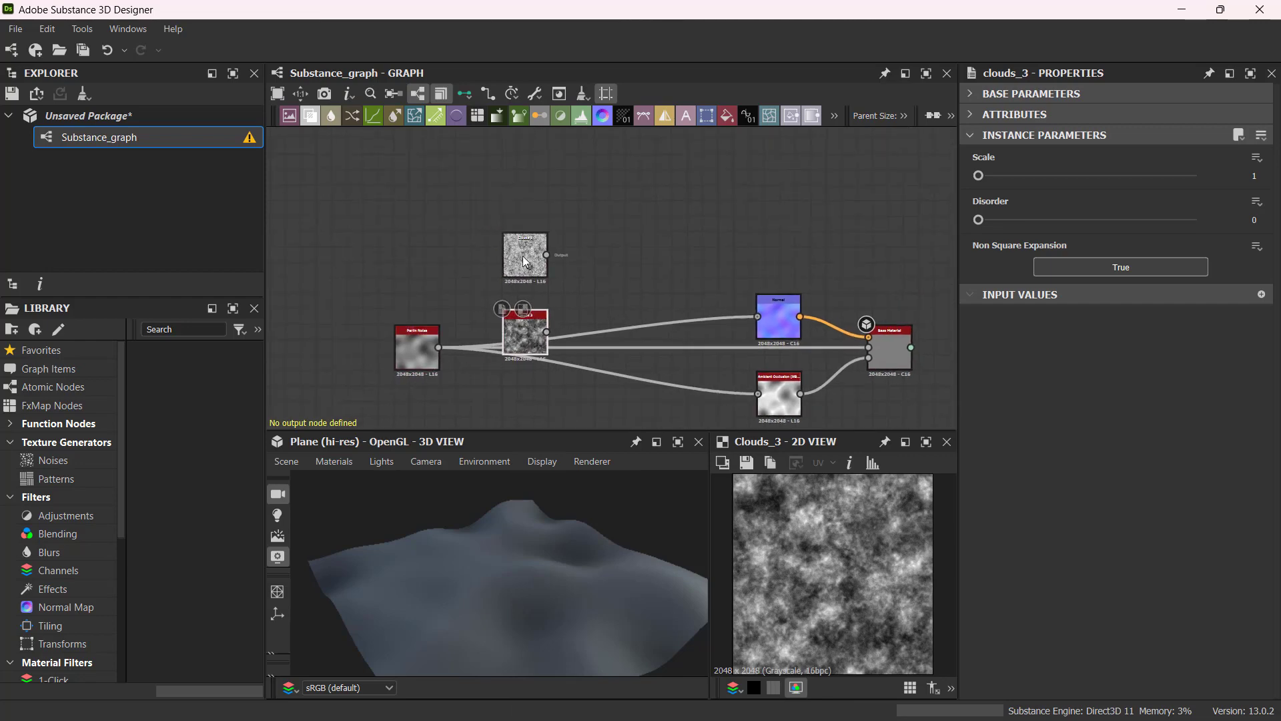
{"action": "left_click_drag", "start_coordinate": [527, 259], "coordinate": [497, 196]}
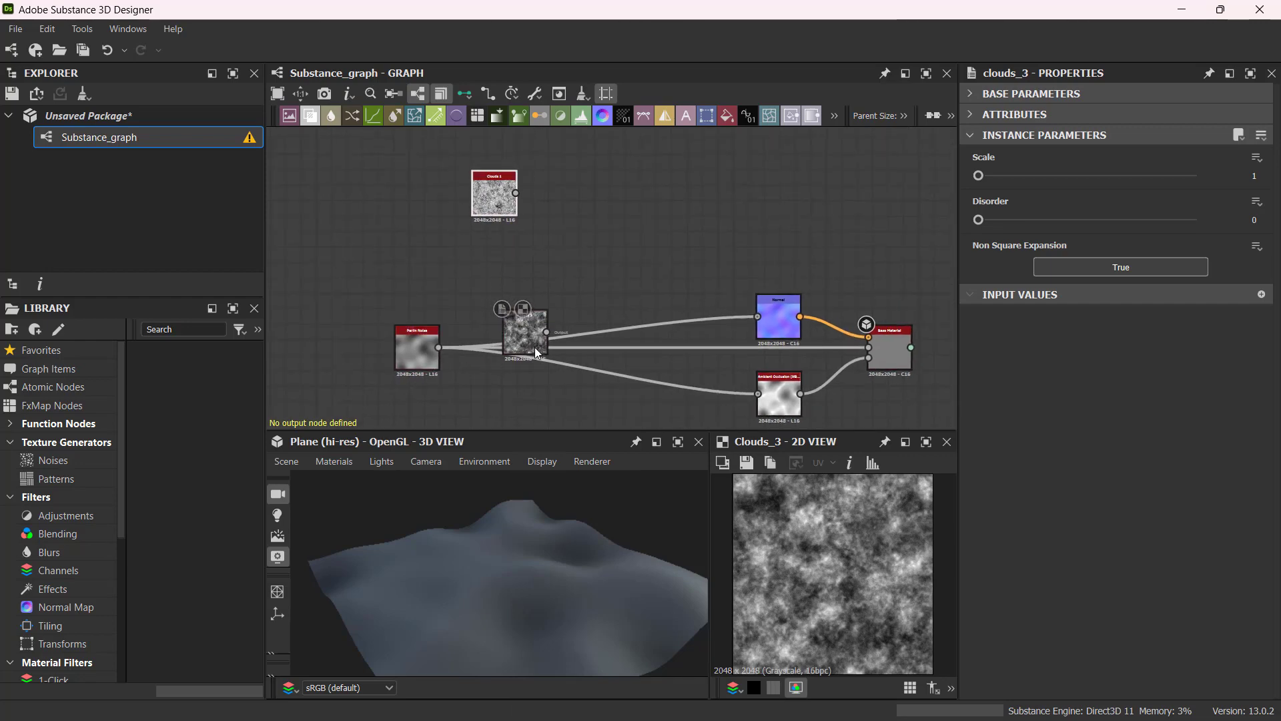
{"action": "left_click_drag", "start_coordinate": [535, 347], "coordinate": [501, 278]}
{"action": "scroll", "coordinate": [525, 212], "scroll_direction": "up", "scroll_amount": 2}
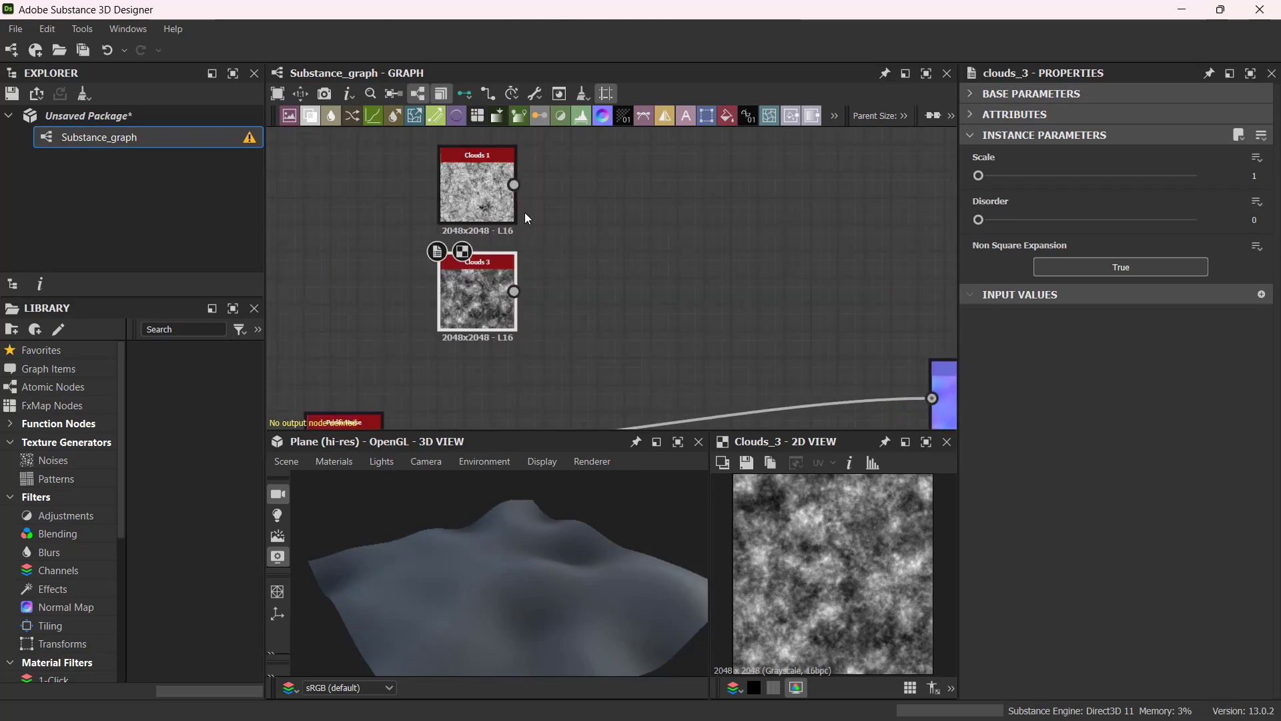
{"action": "left_click", "coordinate": [496, 211]}
{"action": "scroll", "coordinate": [572, 289], "scroll_direction": "down", "scroll_amount": 3}
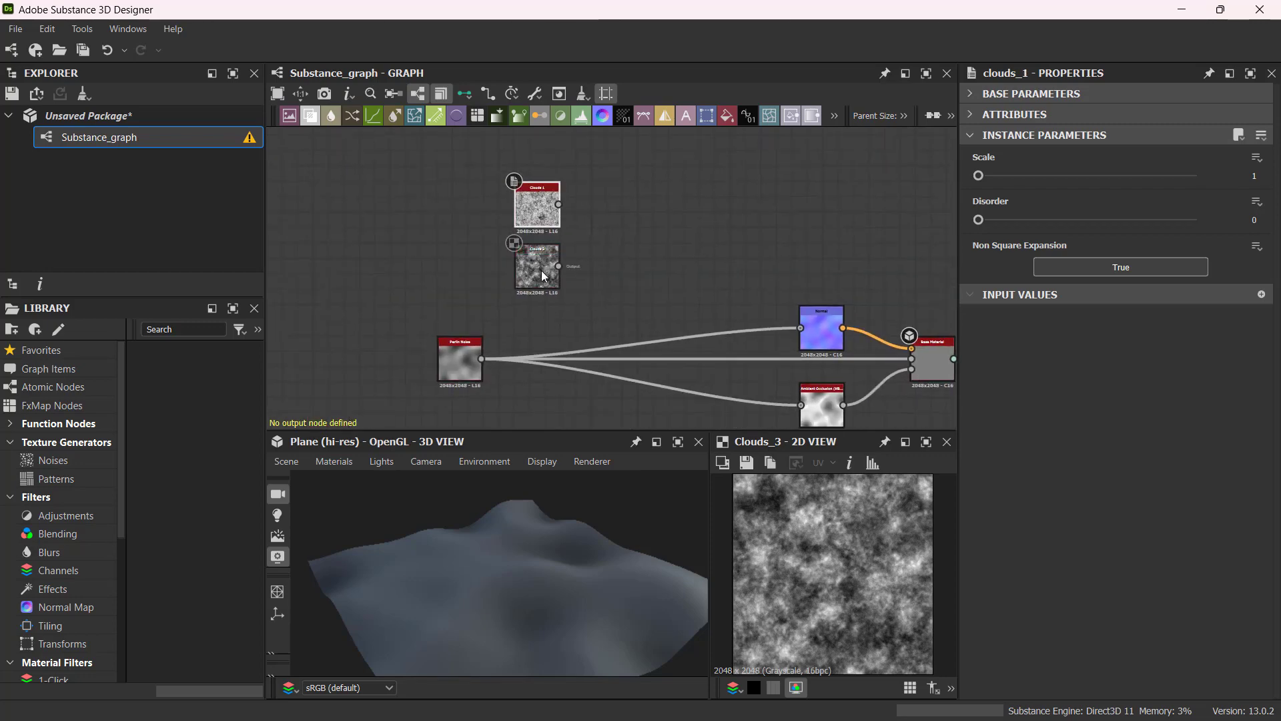
{"action": "left_click_drag", "start_coordinate": [535, 551], "coordinate": [529, 607]}
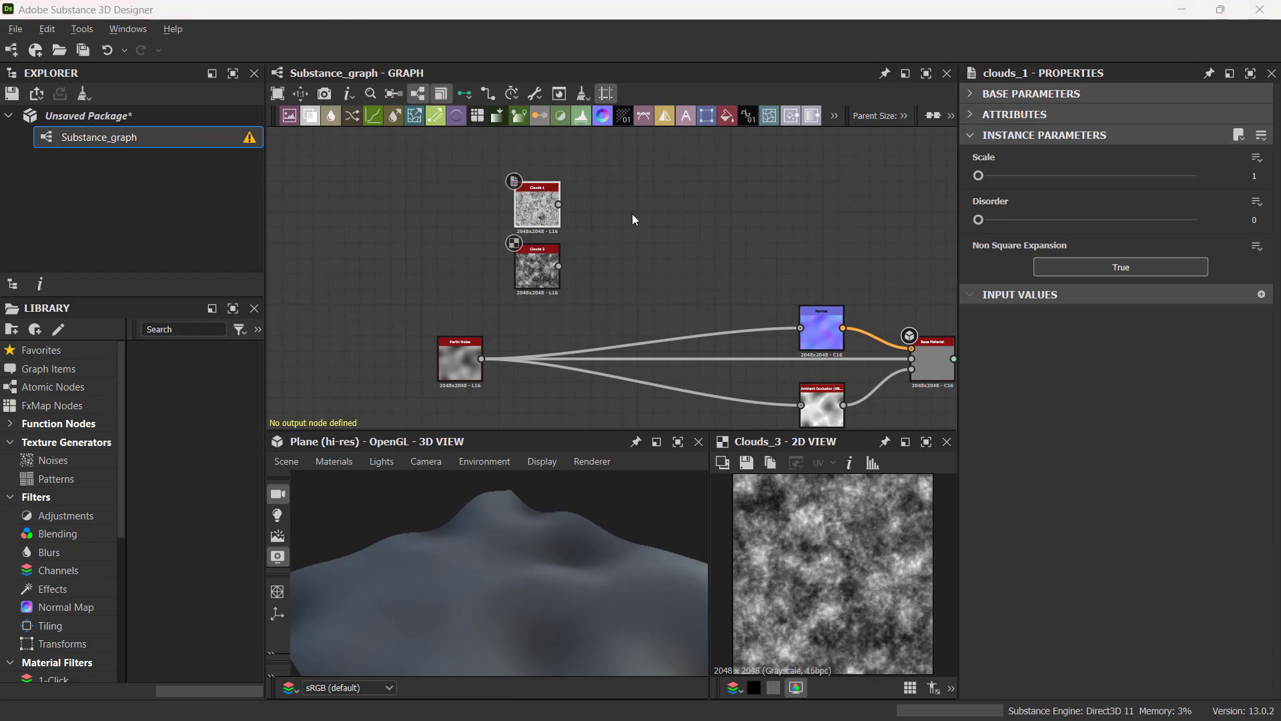
- Add a Blend node and place it to the right of the two Clouds nodes
{"action": "scroll", "coordinate": [638, 250], "scroll_direction": "up", "scroll_amount": 1}
{"action": "middle_click_drag", "start_coordinate": [638, 251], "coordinate": [550, 262]}
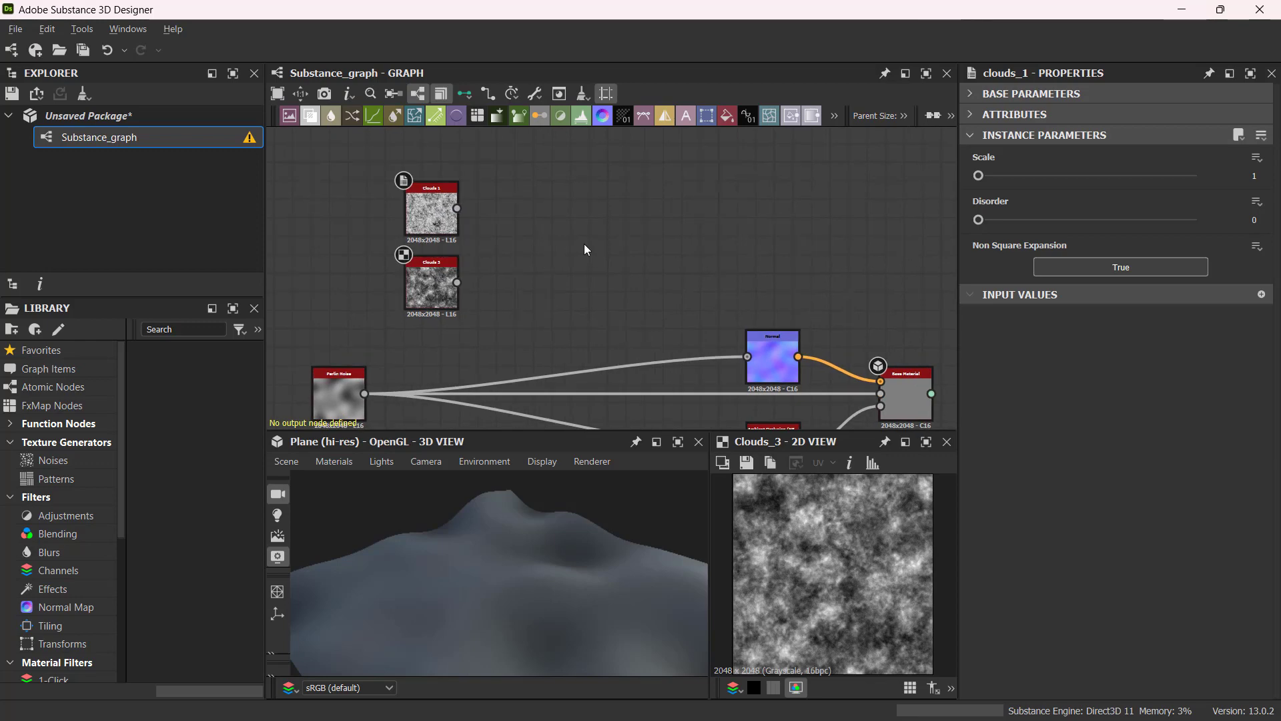
{"action": "key", "text": "space"}
{"action": "type", "text": "blen"}
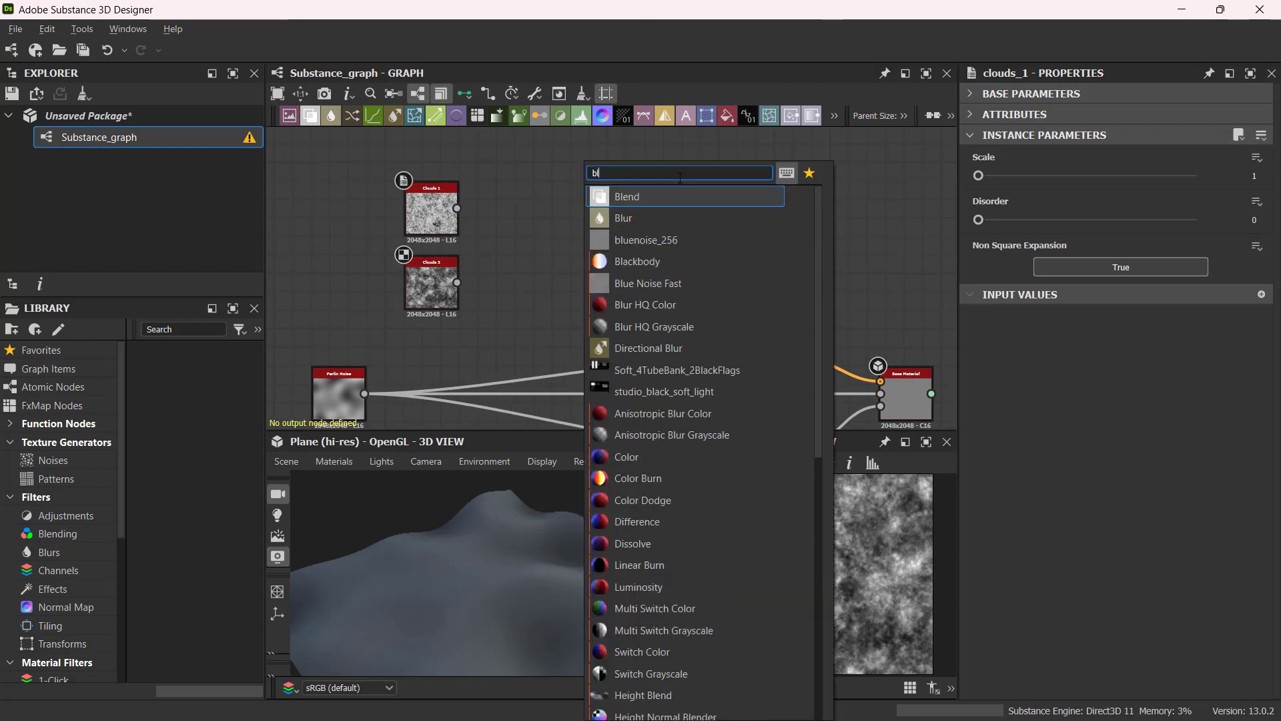
{"action": "left_click", "coordinate": [670, 197]}
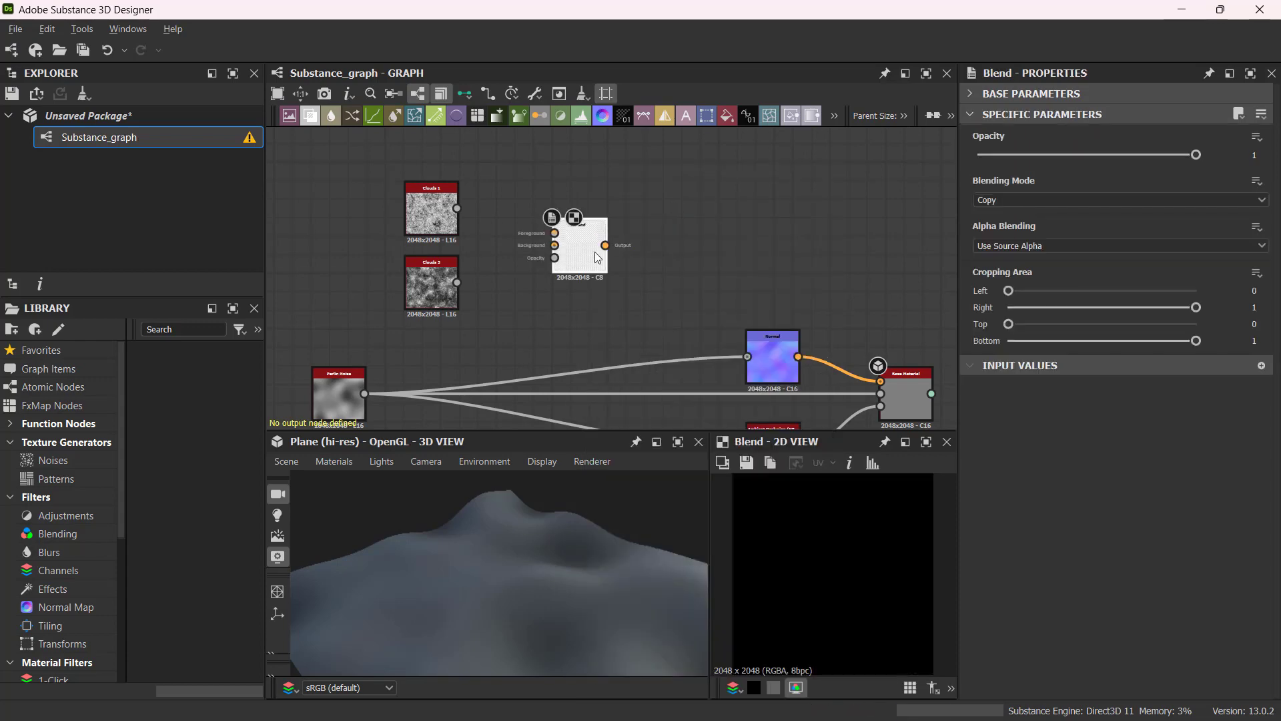
{"action": "scroll", "coordinate": [499, 282], "scroll_direction": "up", "scroll_amount": 2}
{"action": "scroll", "coordinate": [499, 282], "scroll_direction": "up", "scroll_amount": 1}
{"action": "middle_click_drag", "start_coordinate": [520, 267], "coordinate": [535, 311]}
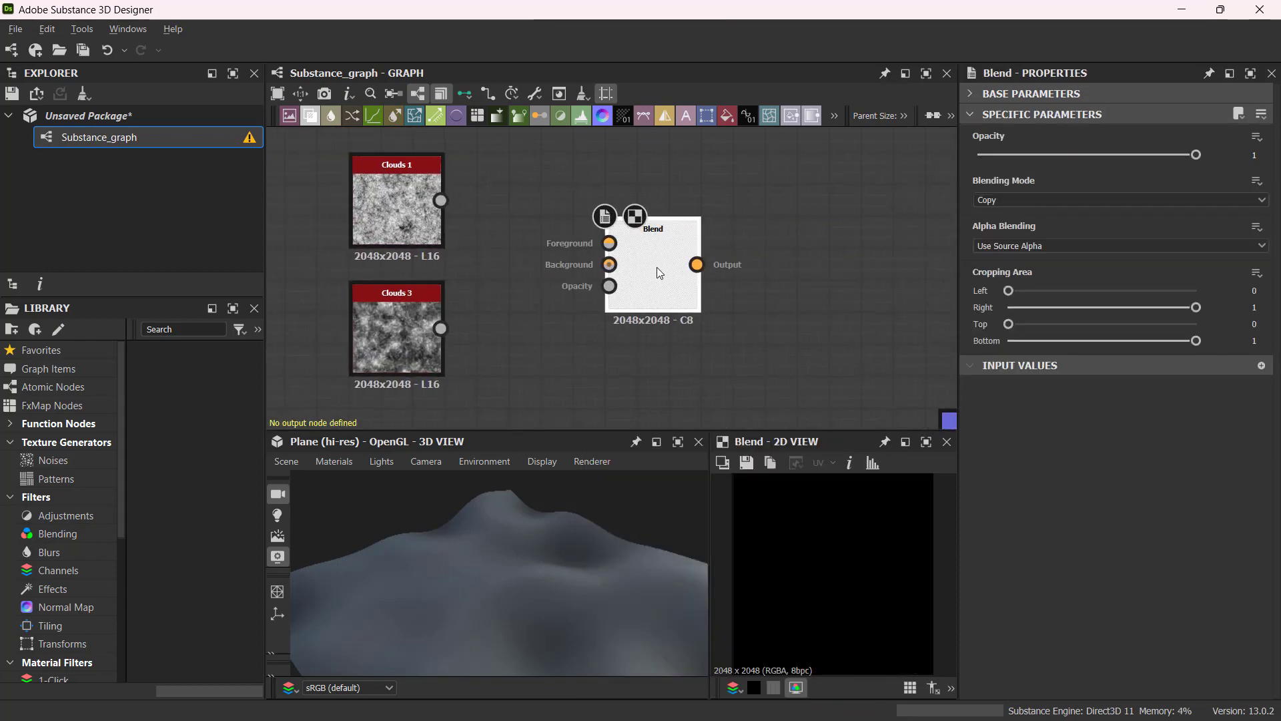
{"action": "left_click_drag", "start_coordinate": [657, 267], "coordinate": [697, 267]}
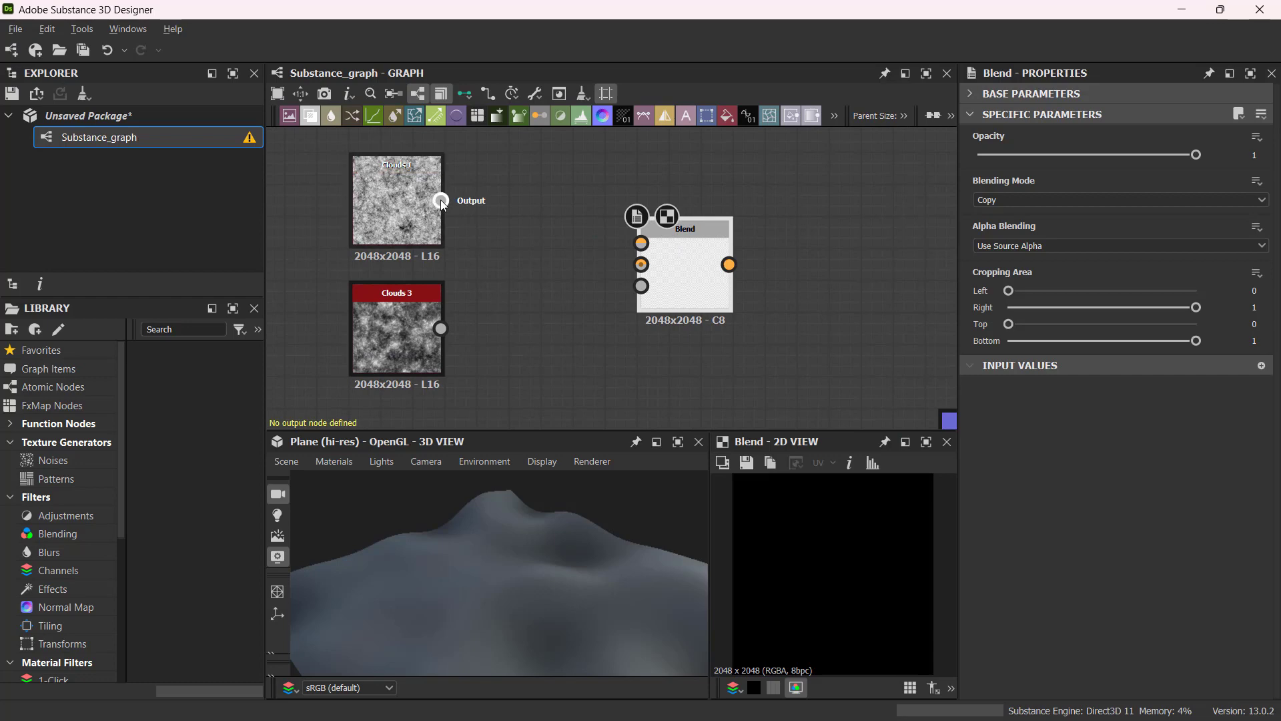
- Connect Clouds 1 to the Blend node's Foreground input and Clouds 3 to its Background input
{"action": "left_click_drag", "start_coordinate": [440, 200], "coordinate": [642, 243]}
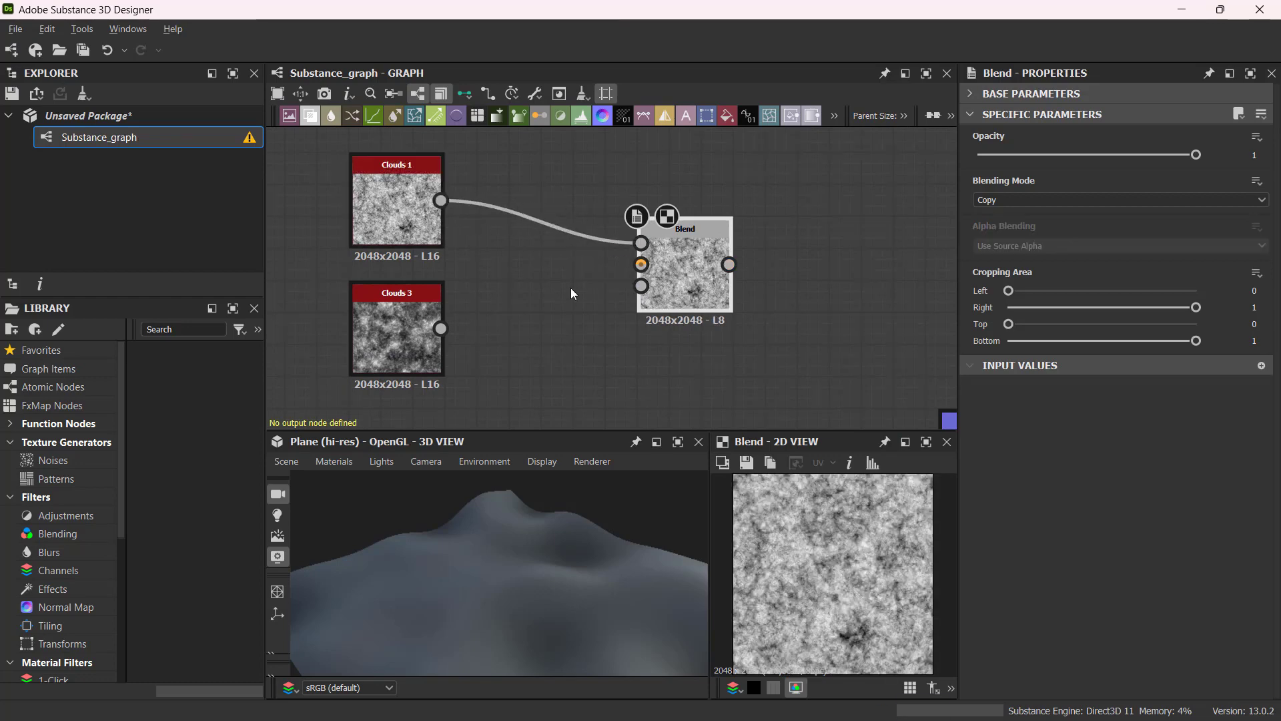
{"action": "middle_click_drag", "start_coordinate": [576, 331], "coordinate": [538, 300]}
{"action": "left_click_drag", "start_coordinate": [403, 298], "coordinate": [601, 241]}
{"action": "scroll", "coordinate": [563, 287], "scroll_direction": "up", "scroll_amount": 1}
{"action": "middle_click_drag", "start_coordinate": [562, 285], "coordinate": [525, 357]}
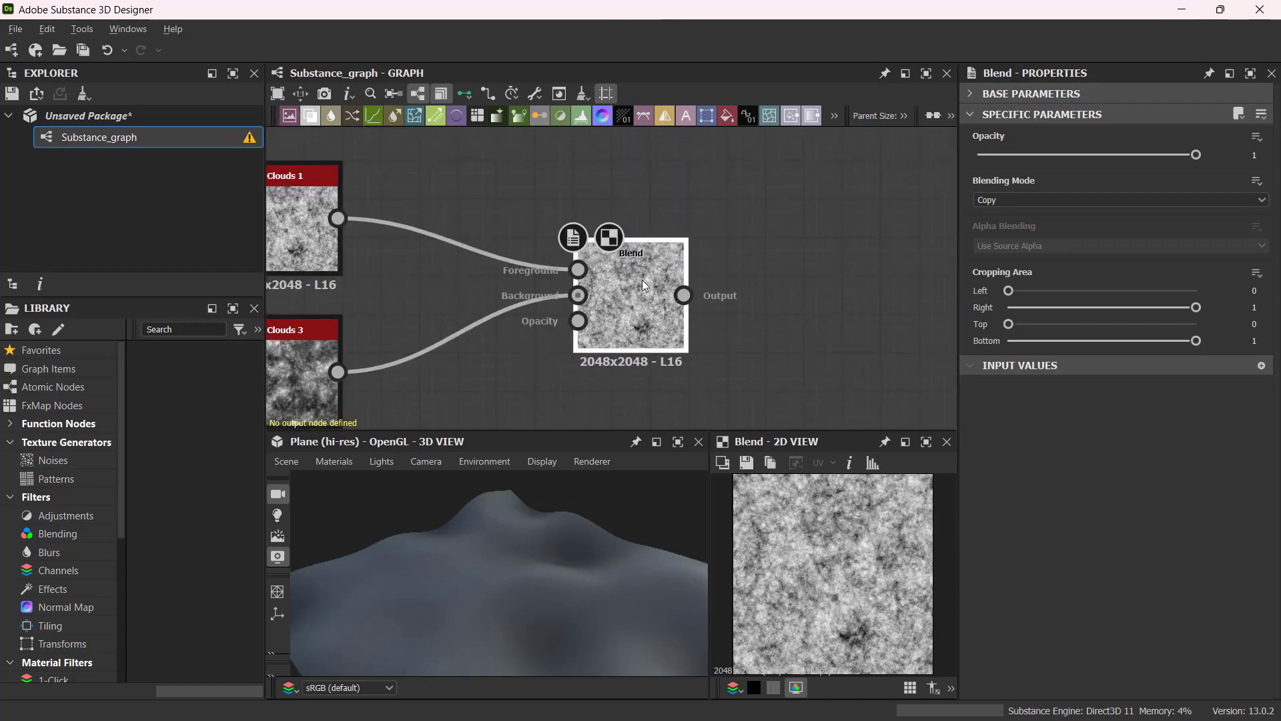
- Lower the Blend node's Opacity to 0.53 and set it to exactly 0.5 to mix both clouds
{"action": "scroll", "coordinate": [626, 294], "scroll_direction": "down", "scroll_amount": 1}
{"action": "middle_click_drag", "start_coordinate": [770, 350], "coordinate": [648, 284]}
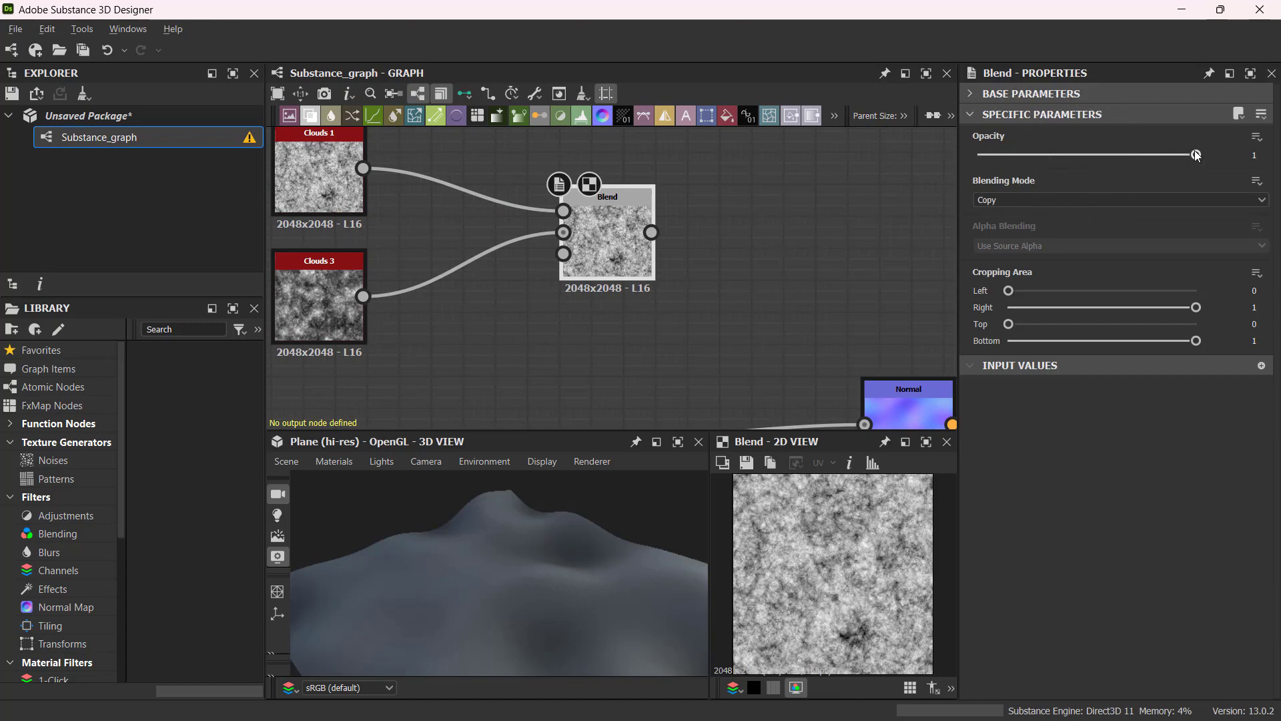
{"action": "left_click_drag", "start_coordinate": [1199, 158], "coordinate": [1093, 156]}
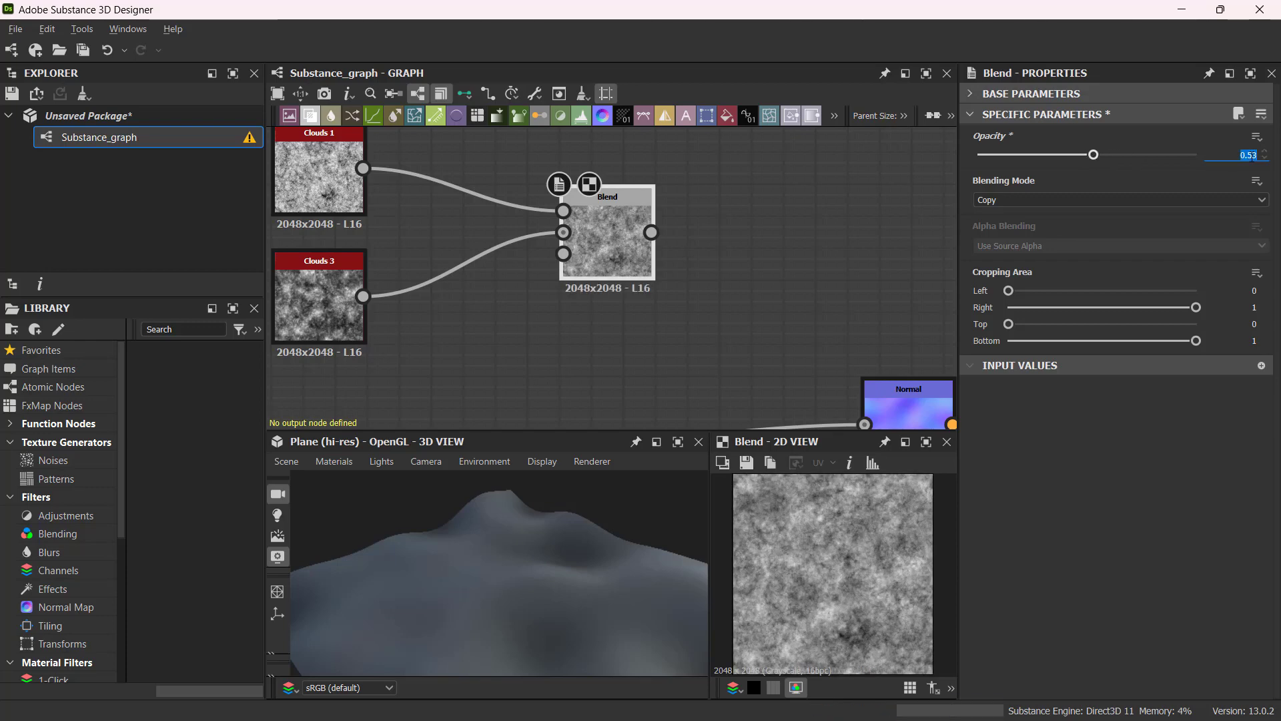
{"action": "left_click", "coordinate": [1255, 154]}
{"action": "type", "text": ".5"}
{"action": "key", "text": "Return"}
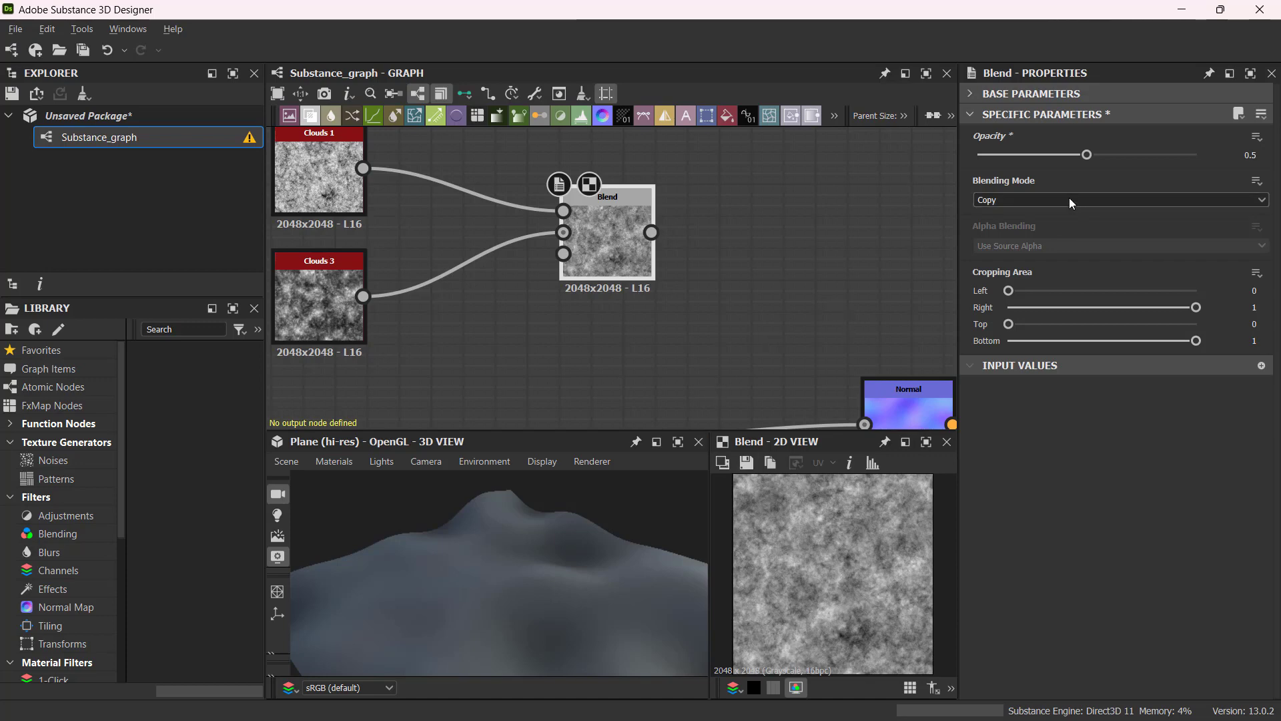
- Restore the Blend node's Opacity to 1 and check its output
{"action": "left_click_drag", "start_coordinate": [1087, 154], "coordinate": [1213, 166]}
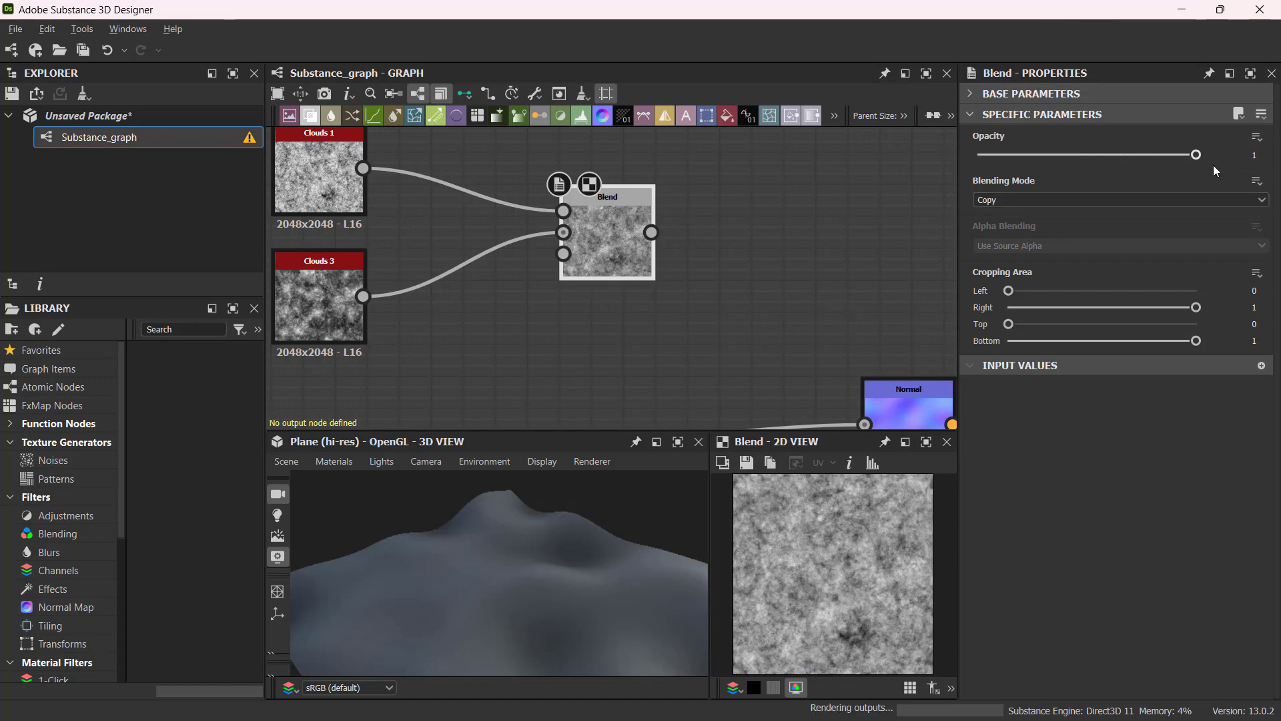
{"action": "scroll", "coordinate": [578, 233], "scroll_direction": "up", "scroll_amount": 2}
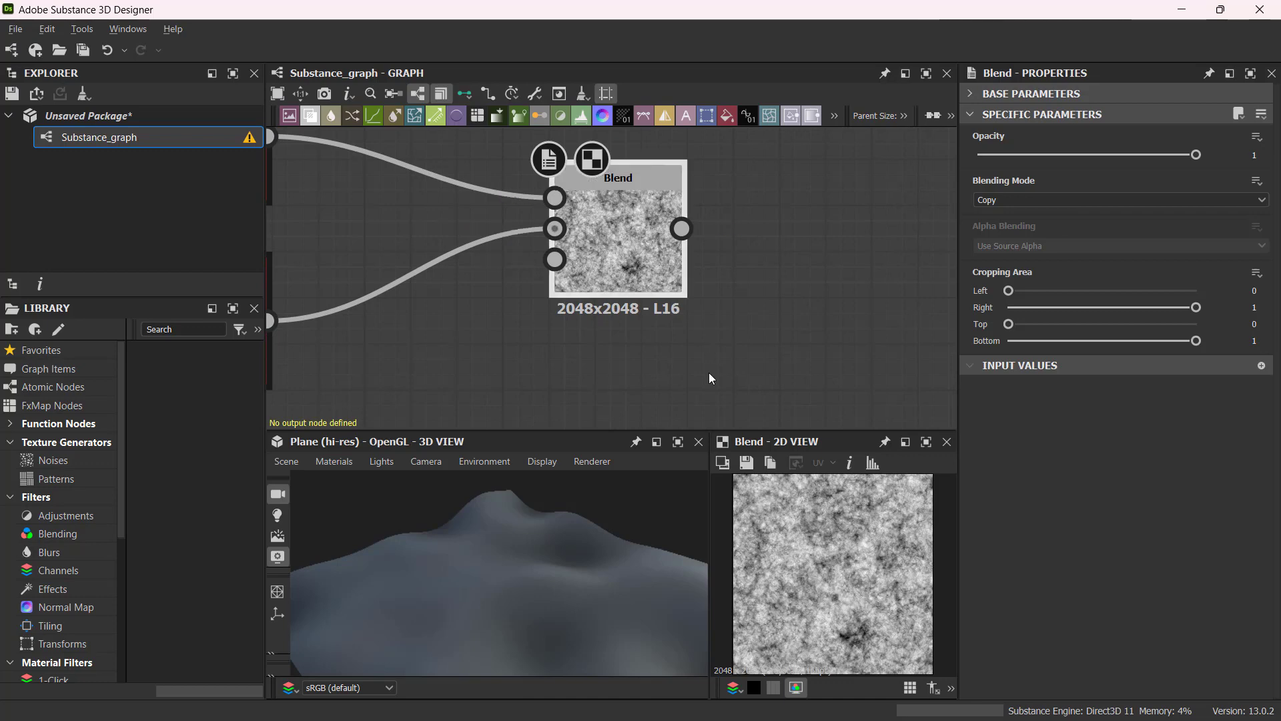
{"action": "scroll", "coordinate": [634, 296], "scroll_direction": "down", "scroll_amount": 2}
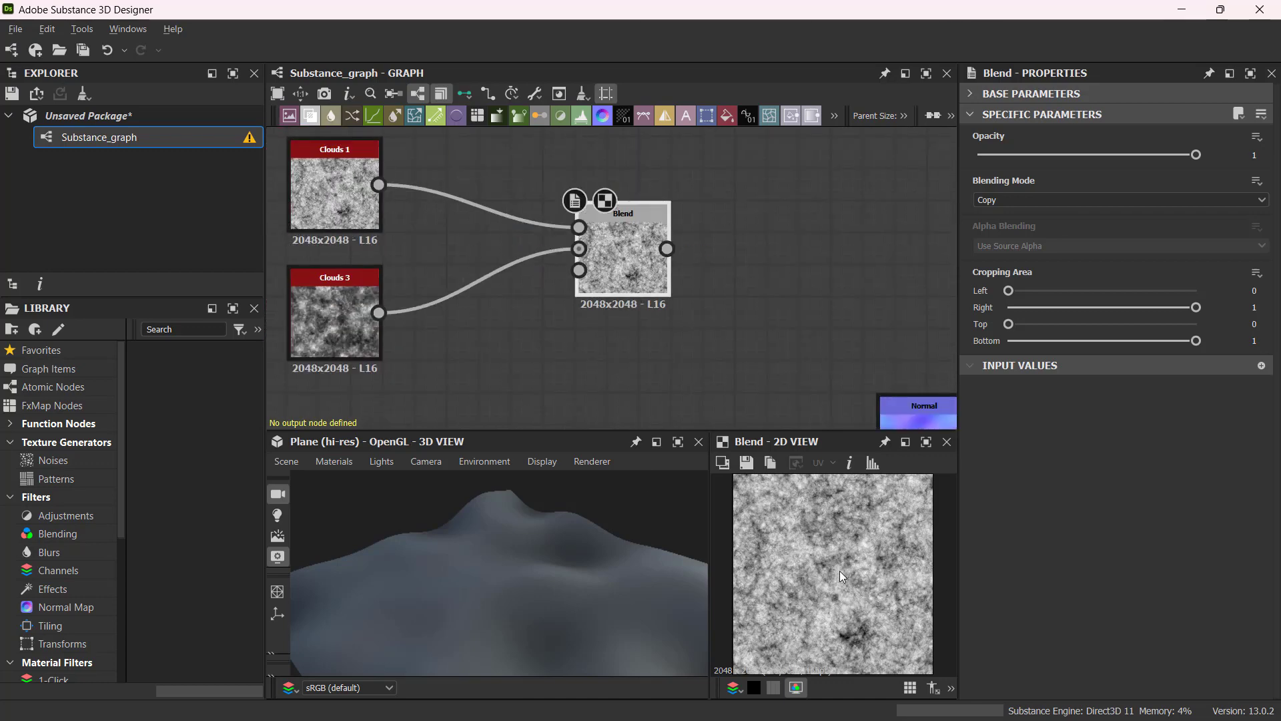
- Set the clouds Blend node's blending mode to Multiply and lower its Opacity to 0.71
{"action": "left_click", "coordinate": [1043, 199]}
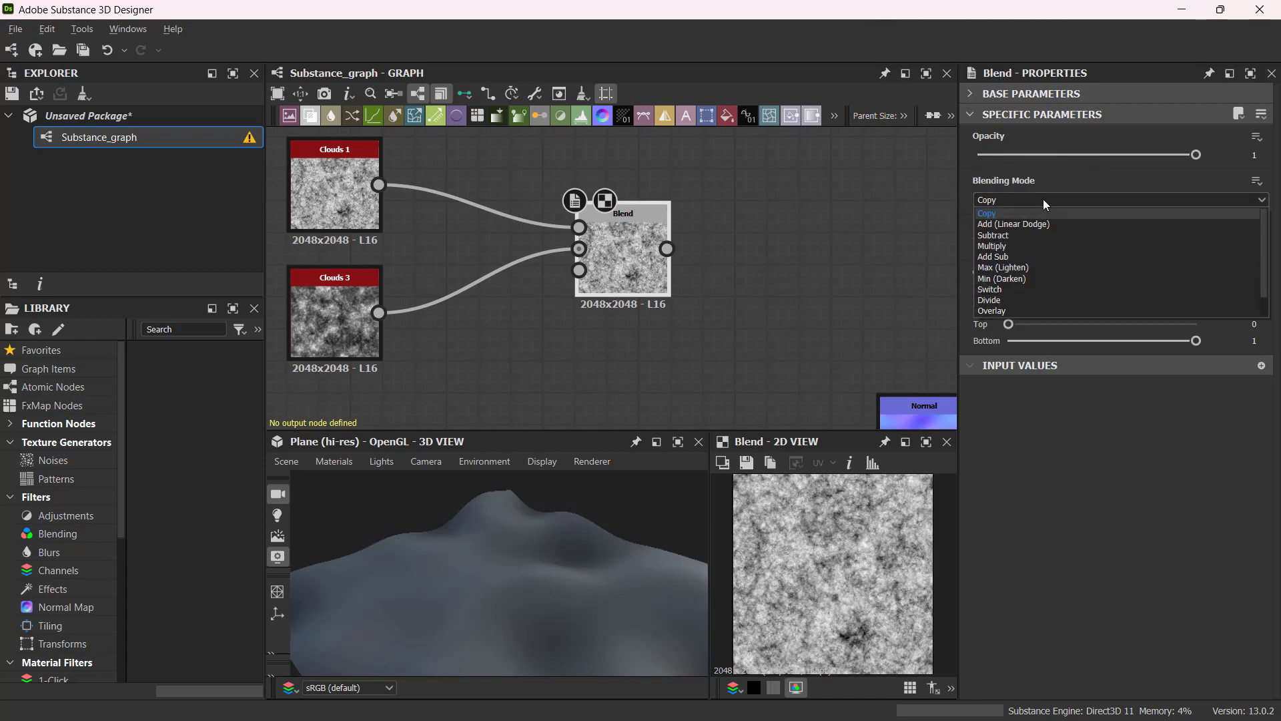
{"action": "left_click", "coordinate": [1031, 245]}
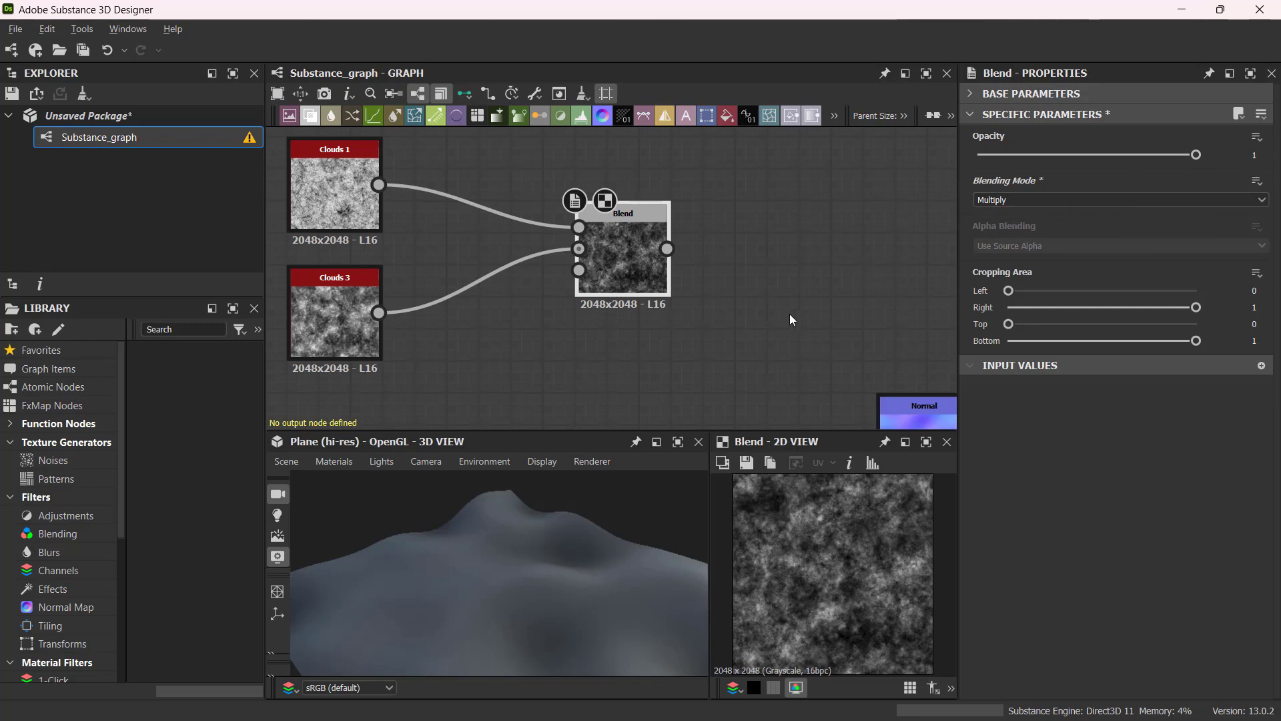
{"action": "left_click_drag", "start_coordinate": [1197, 156], "coordinate": [1131, 155]}
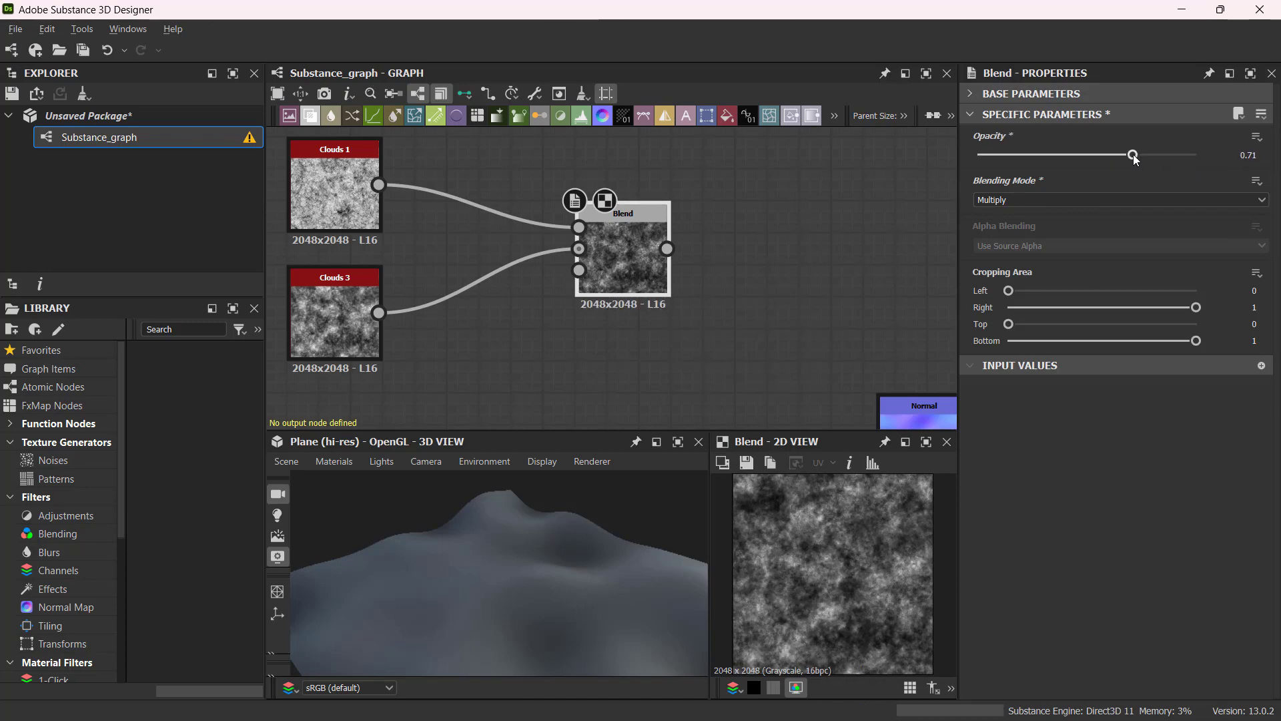
- Move the Blend node closer to the two Clouds nodes and shift all three nearer above the Perlin Noise node
{"action": "scroll", "coordinate": [702, 361], "scroll_direction": "down", "scroll_amount": 2}
{"action": "middle_click_drag", "start_coordinate": [742, 355], "coordinate": [749, 262]}
{"action": "scroll", "coordinate": [749, 261], "scroll_direction": "down", "scroll_amount": 1}
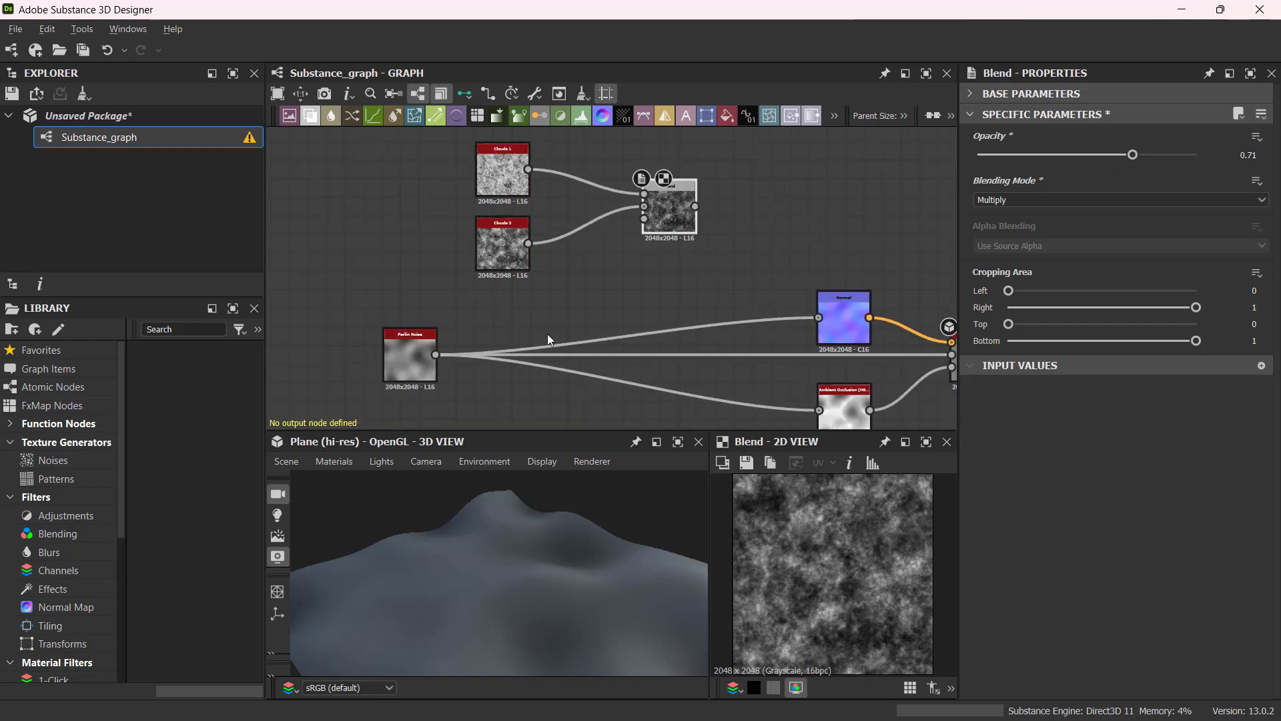
{"action": "left_click", "coordinate": [405, 377]}
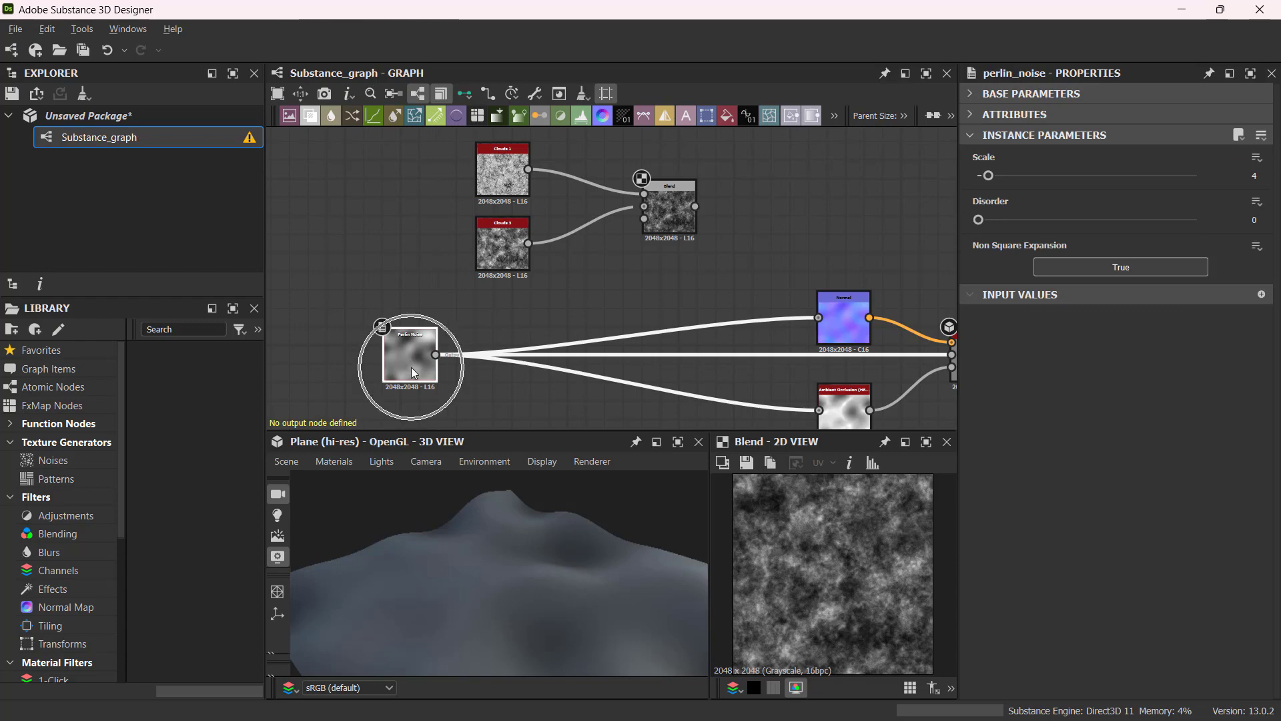
{"action": "scroll", "coordinate": [411, 367], "scroll_direction": "up", "scroll_amount": 3}
{"action": "scroll", "coordinate": [423, 355], "scroll_direction": "down", "scroll_amount": 2}
{"action": "scroll", "coordinate": [614, 305], "scroll_direction": "down", "scroll_amount": 2}
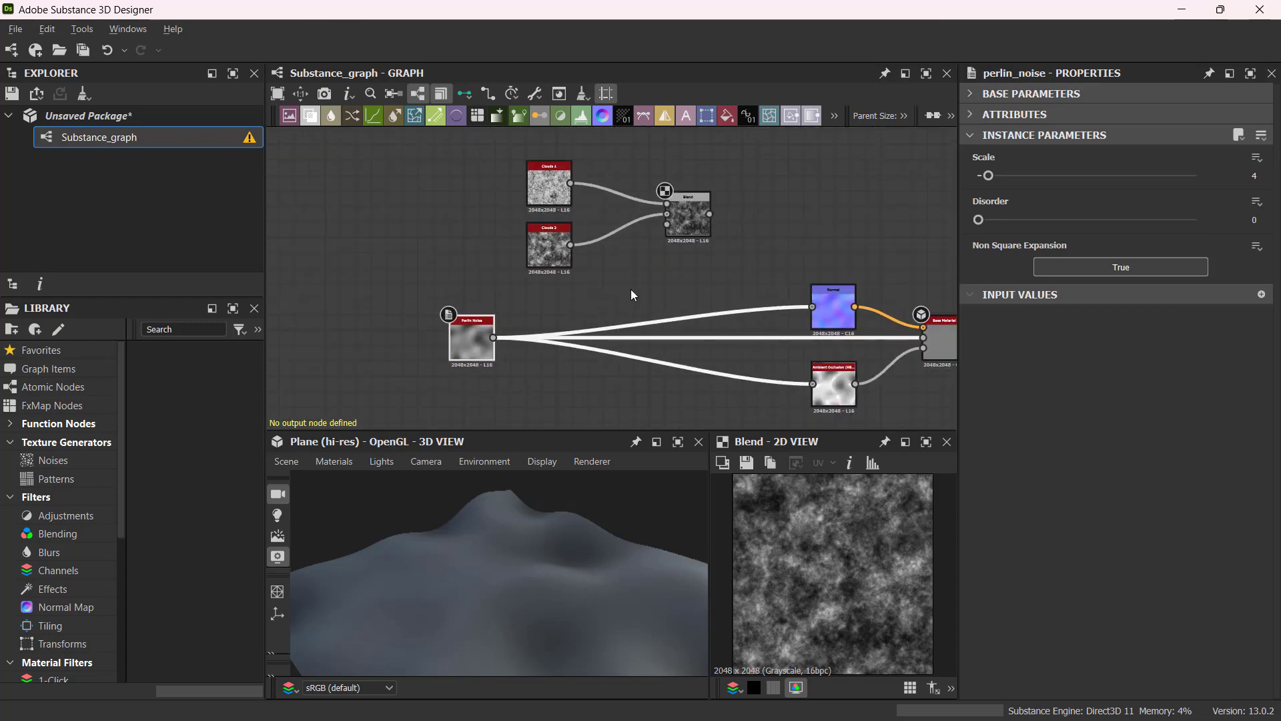
{"action": "left_click_drag", "start_coordinate": [706, 262], "coordinate": [623, 279]}
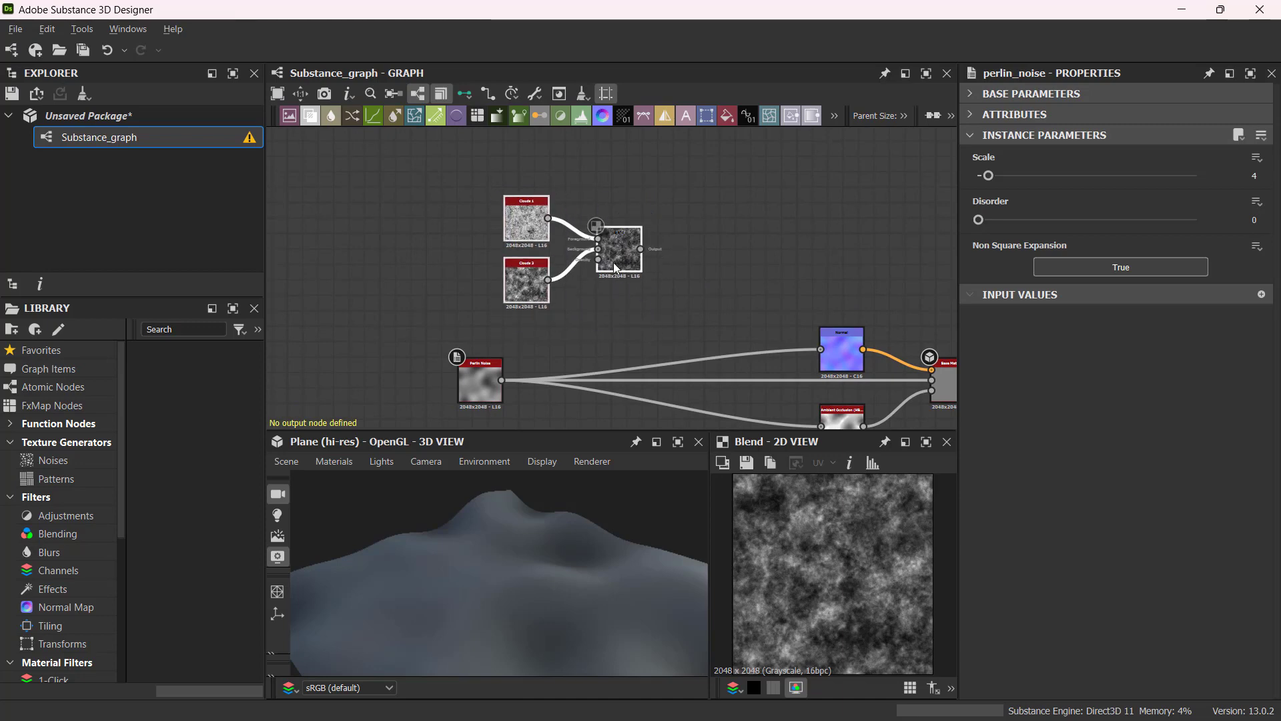
{"action": "left_click", "coordinate": [613, 303]}
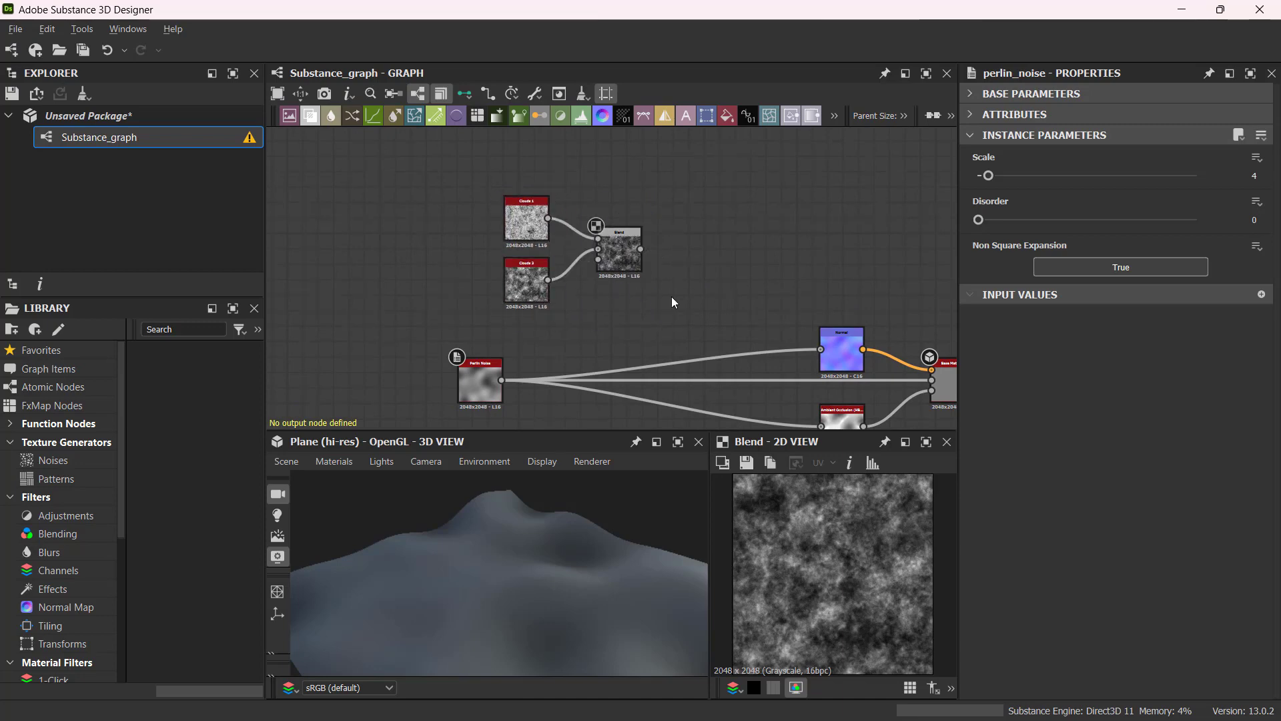
- Add a second Blend node and place it to the right of and slightly below the first Blend node
{"action": "key", "text": "space"}
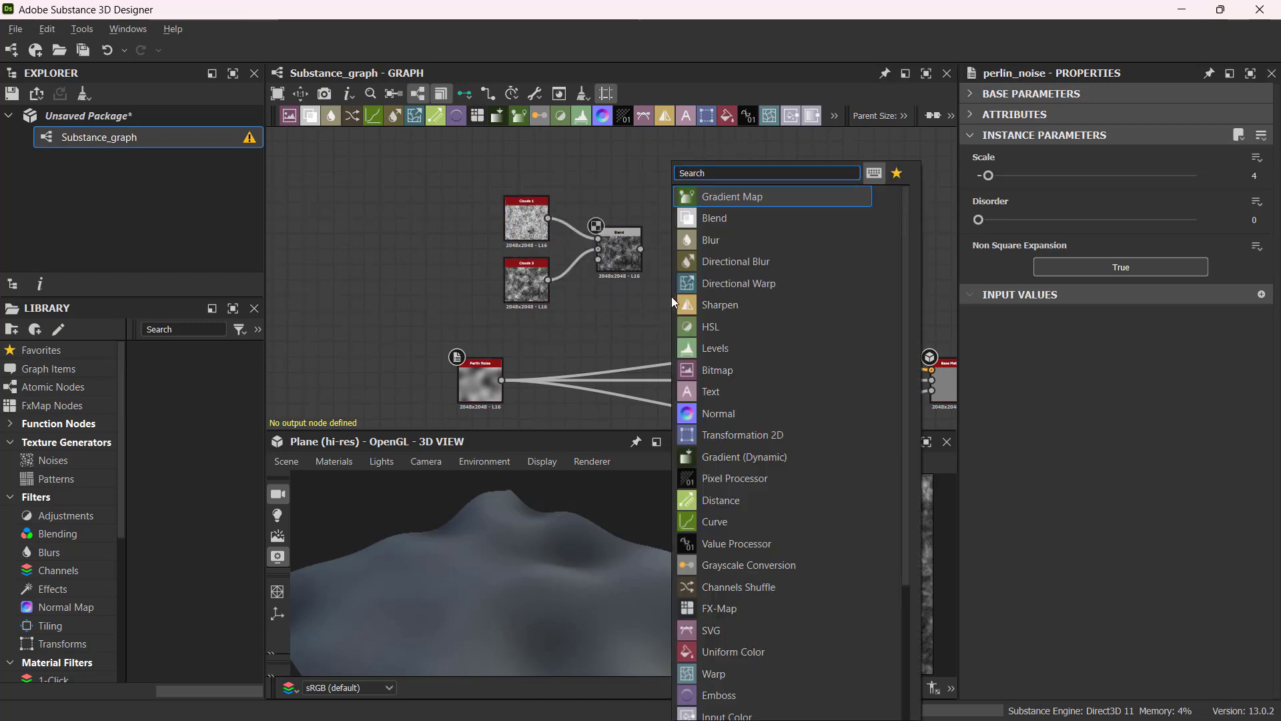
{"action": "type", "text": "blen"}
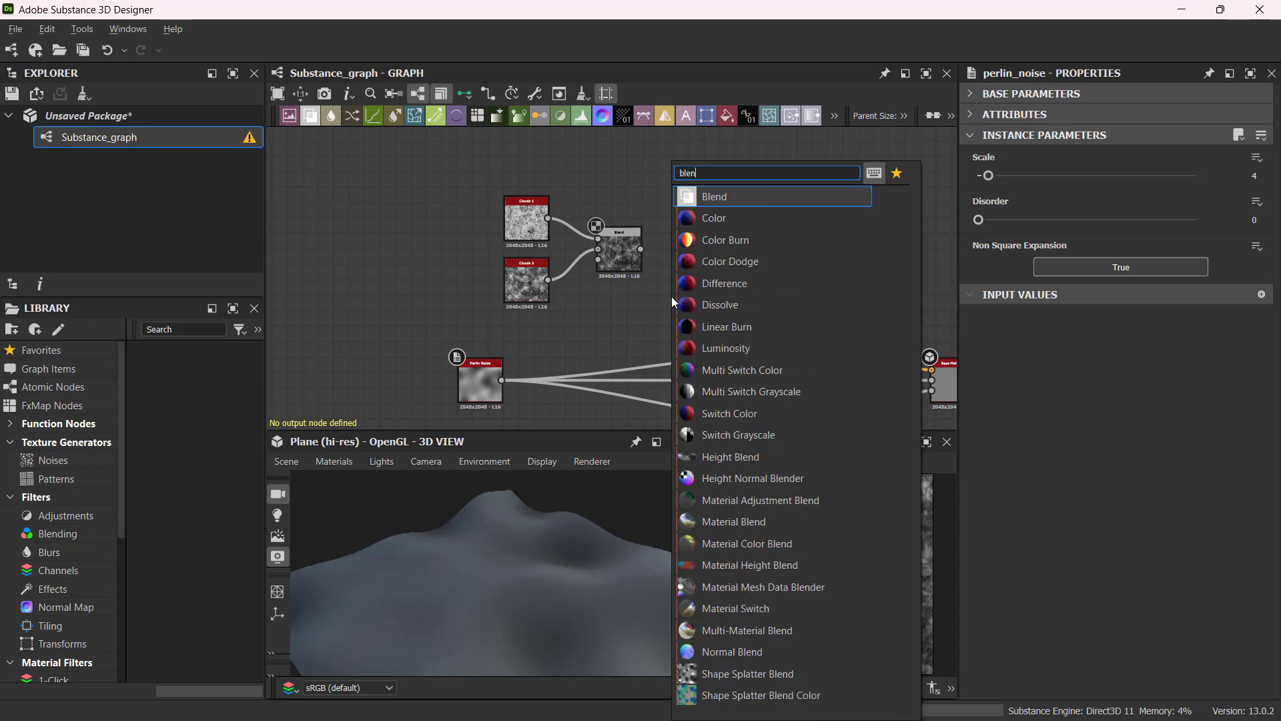
{"action": "left_click", "coordinate": [767, 202]}
{"action": "middle_click_drag", "start_coordinate": [745, 287], "coordinate": [754, 223]}
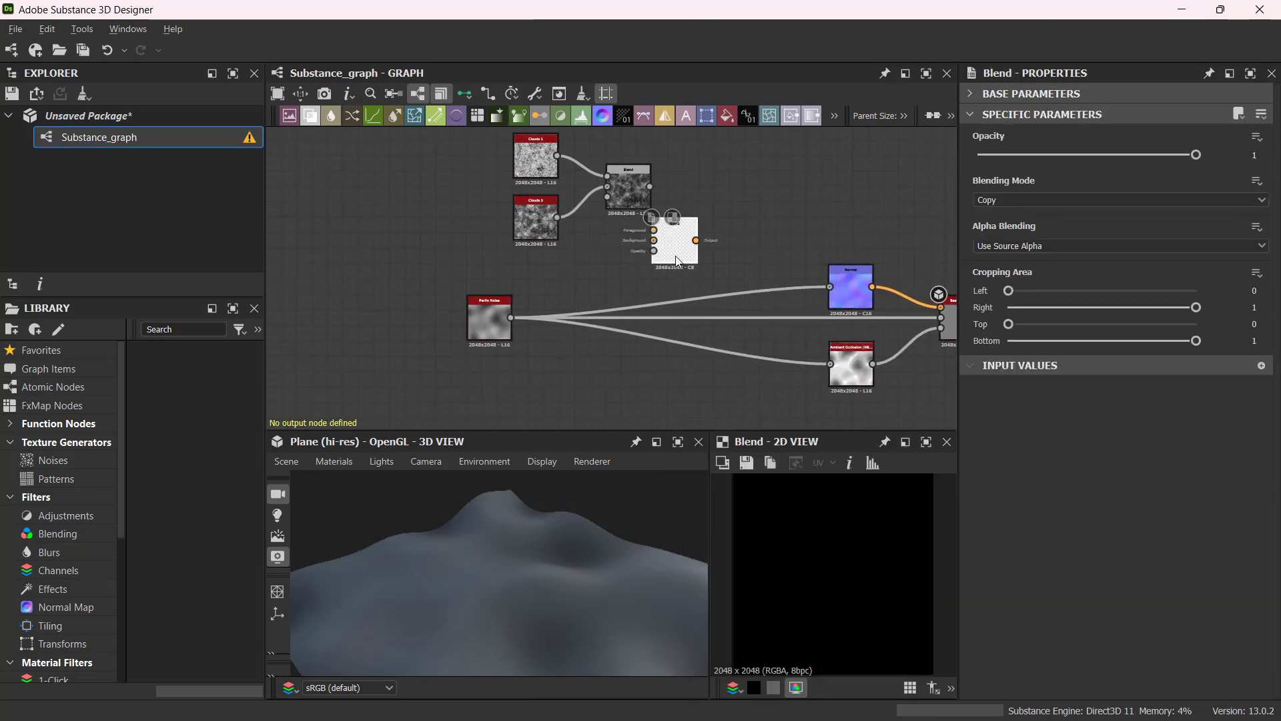
{"action": "left_click_drag", "start_coordinate": [679, 257], "coordinate": [709, 272]}
{"action": "scroll", "coordinate": [803, 237], "scroll_direction": "down", "scroll_amount": 4}
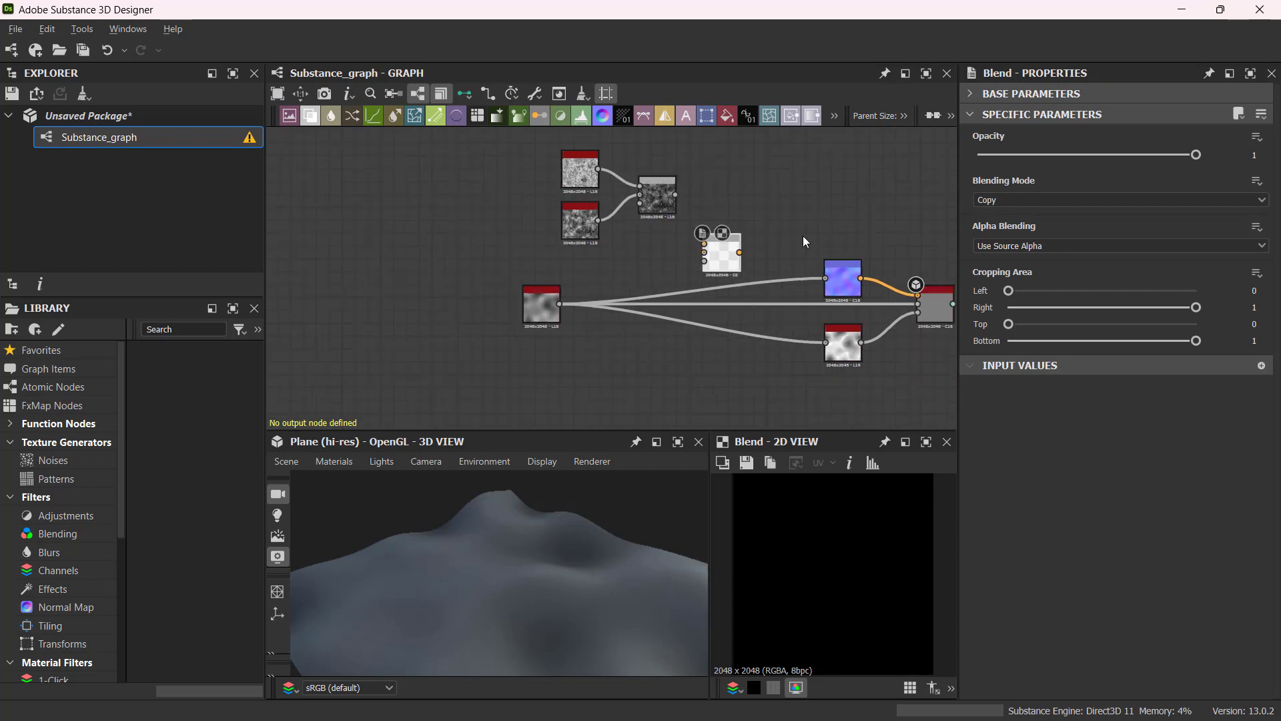
{"action": "left_click_drag", "start_coordinate": [739, 341], "coordinate": [826, 341]}
{"action": "scroll", "coordinate": [670, 242], "scroll_direction": "up", "scroll_amount": 4}
{"action": "middle_click_drag", "start_coordinate": [670, 242], "coordinate": [814, 305]}
{"action": "left_click_drag", "start_coordinate": [703, 325], "coordinate": [728, 303]}
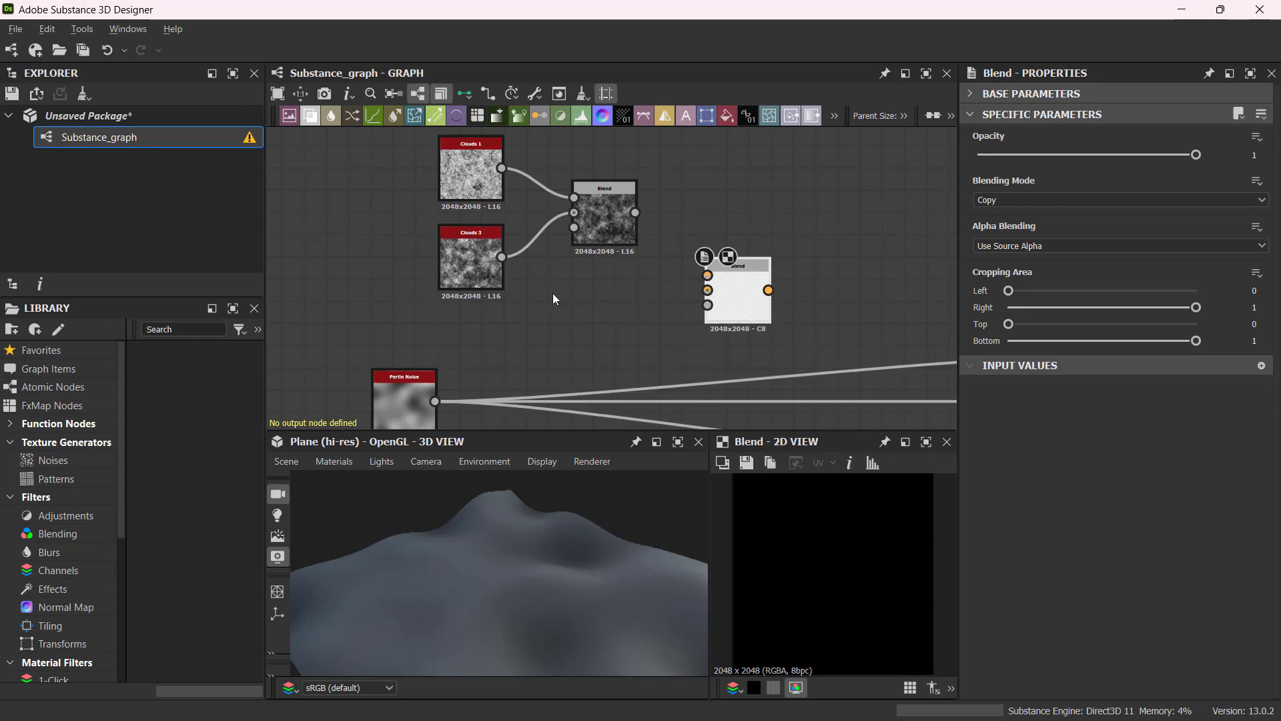
- Connect the first Blend node's output to the second Blend's Foreground input and Perlin Noise to its Background input
{"action": "left_click", "coordinate": [594, 224]}
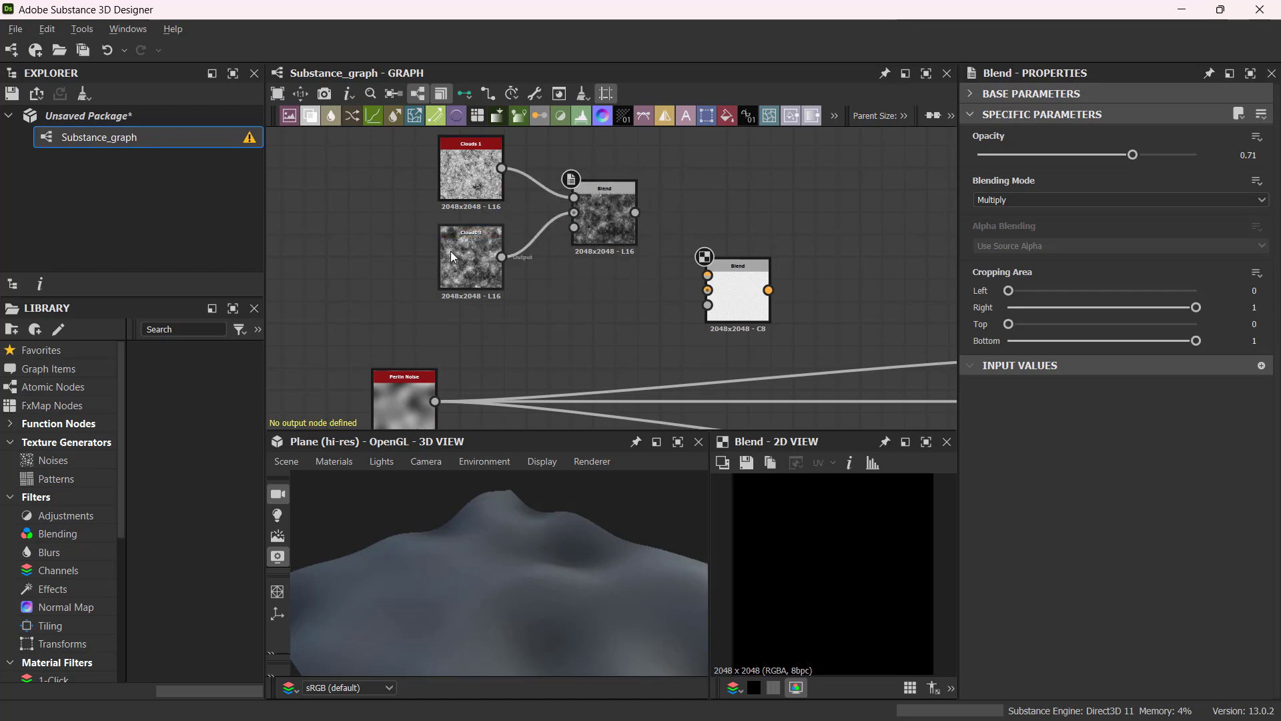
{"action": "left_click_drag", "start_coordinate": [636, 213], "coordinate": [708, 275]}
{"action": "left_click", "coordinate": [735, 288]}
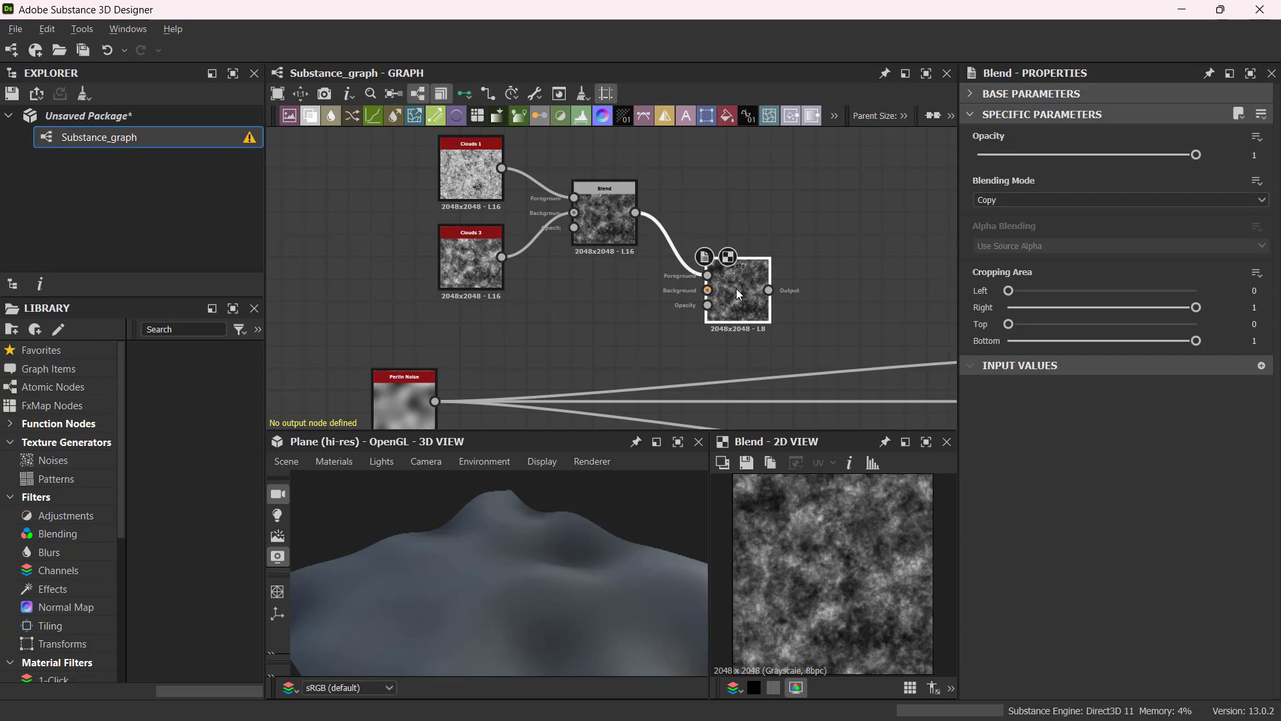
{"action": "middle_click_drag", "start_coordinate": [625, 339], "coordinate": [653, 274]}
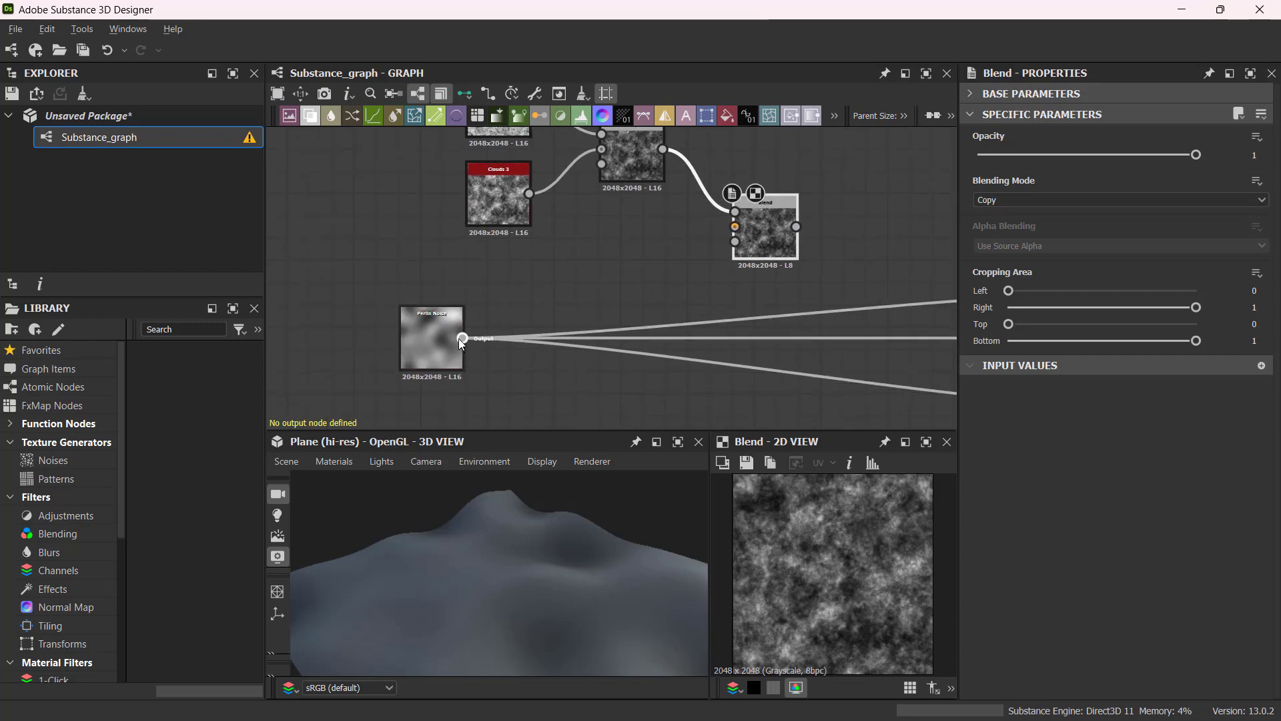
{"action": "left_click_drag", "start_coordinate": [544, 295], "coordinate": [734, 228]}
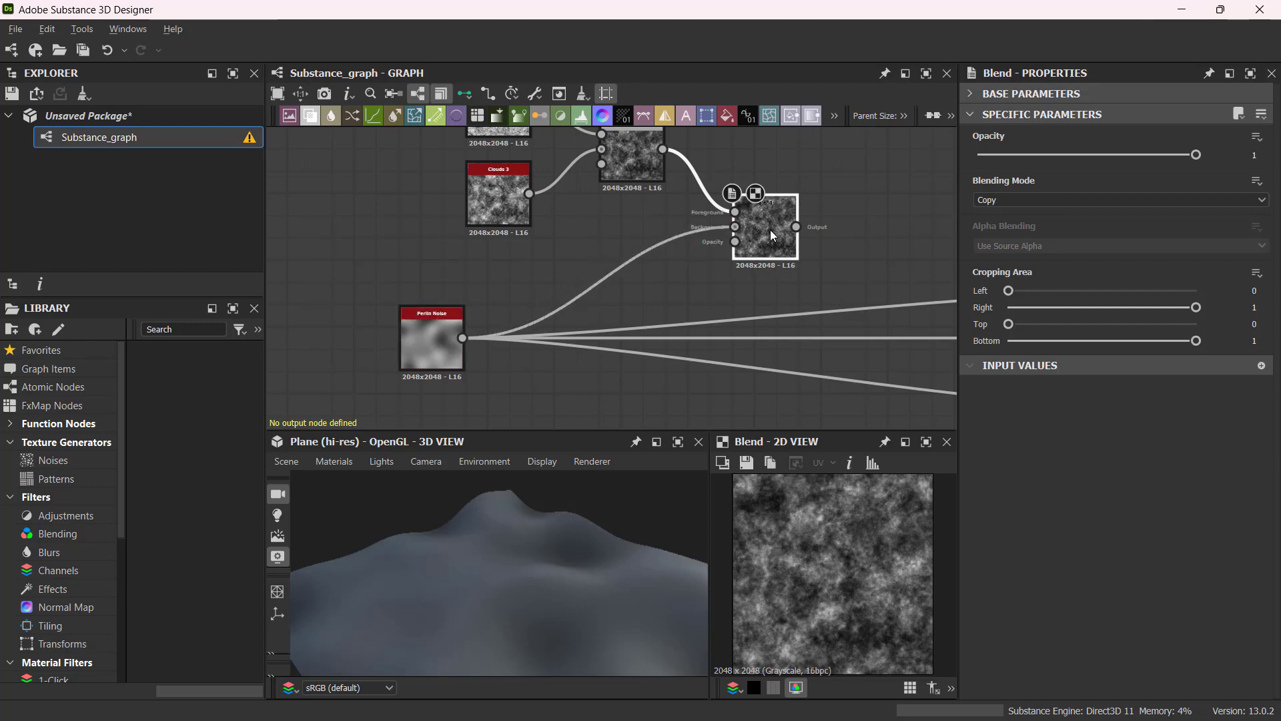
- Try a lower Opacity on the second Blend node and undo it
{"action": "middle_click_drag", "start_coordinate": [794, 227], "coordinate": [649, 260]}
{"action": "left_click_drag", "start_coordinate": [1196, 154], "coordinate": [1071, 157]}
{"action": "key", "text": "ctrl+z"}
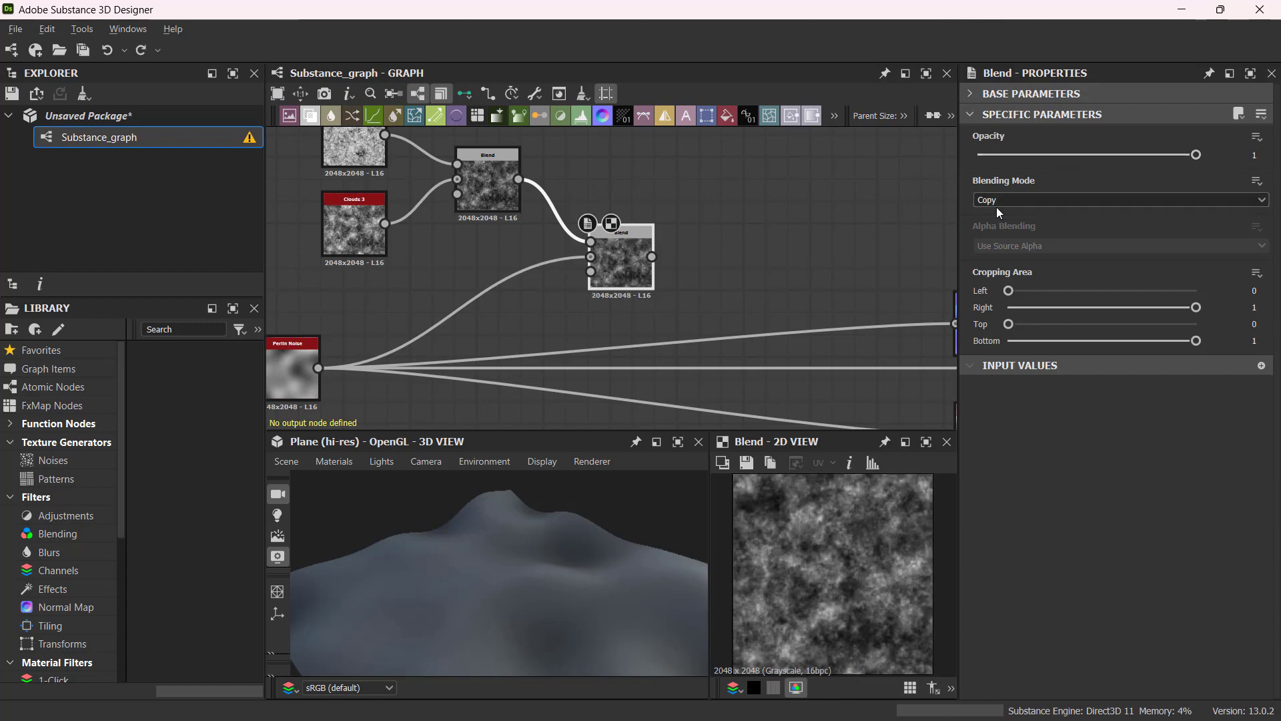
- Try the Multiply and Subtract blending modes on the second Blend node, then return it to Copy
{"action": "left_click", "coordinate": [1011, 200]}
{"action": "left_click", "coordinate": [1009, 244]}
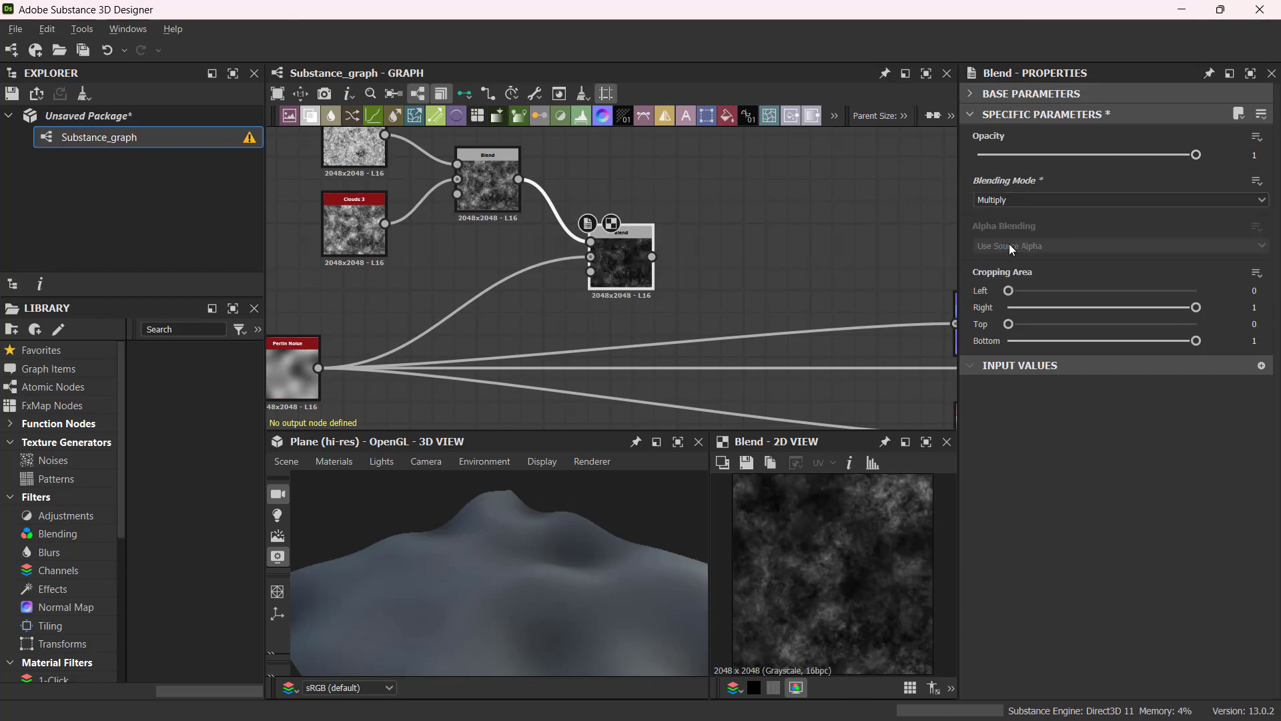
{"action": "left_click", "coordinate": [1043, 199]}
{"action": "left_click", "coordinate": [1042, 233]}
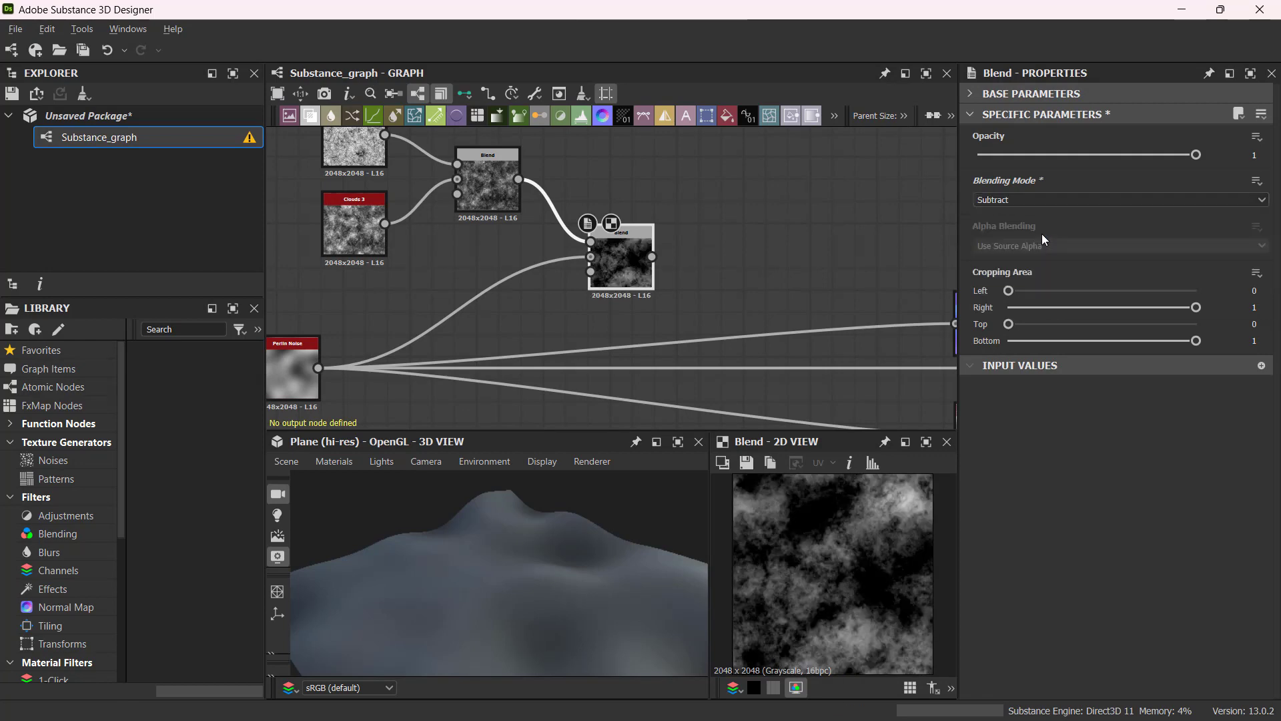
{"action": "left_click", "coordinate": [1052, 199]}
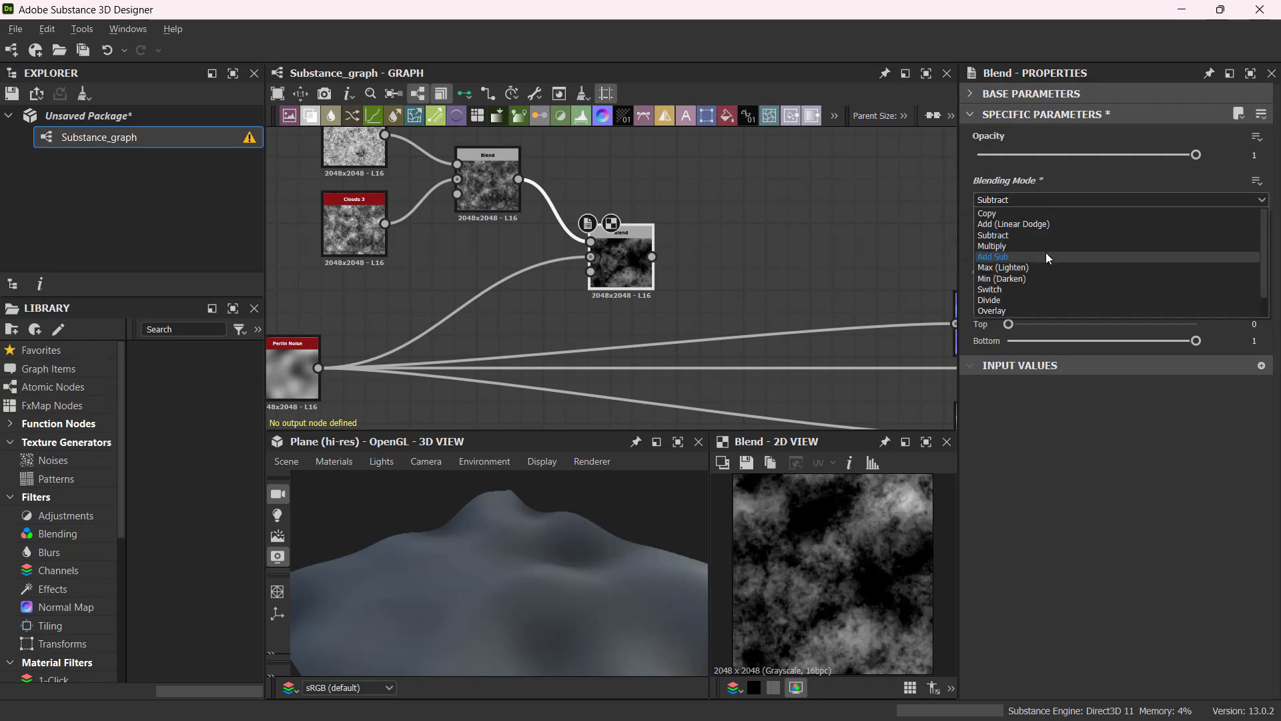
{"action": "left_click", "coordinate": [1049, 213]}
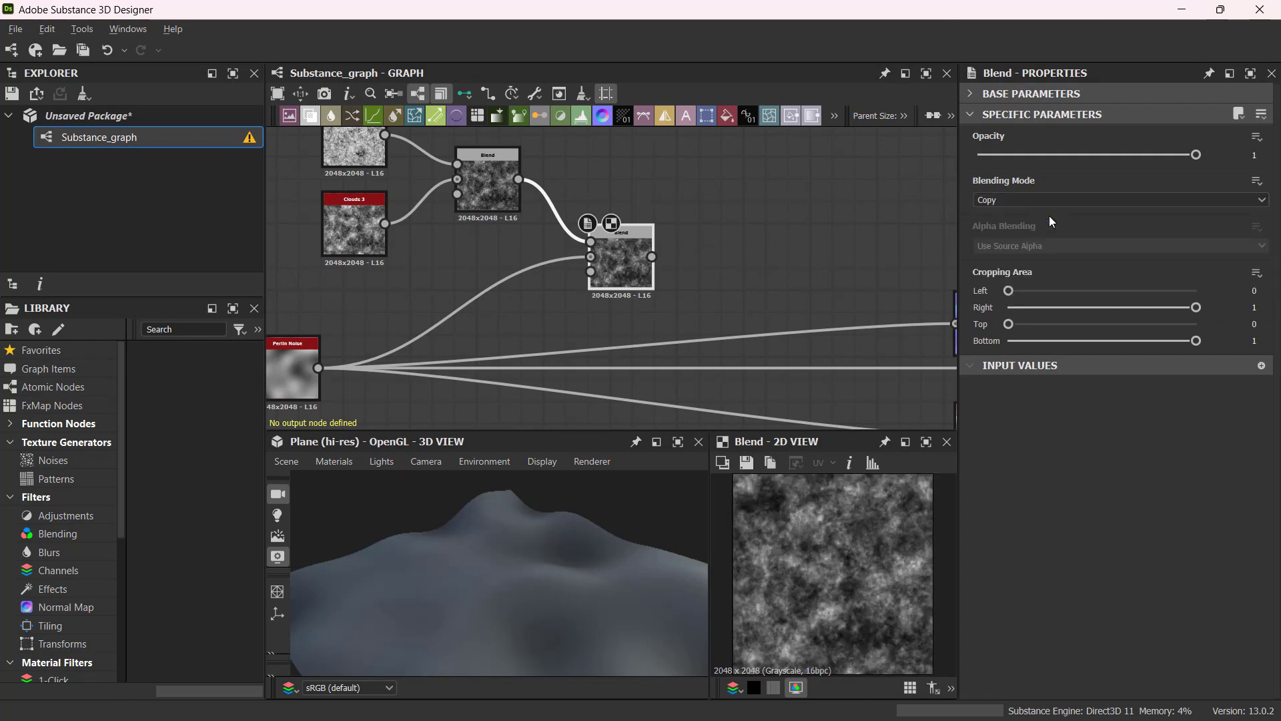
- Set the second Blend node's blending mode to Subtract and lower its Opacity to 0.49
{"action": "left_click", "coordinate": [1075, 200]}
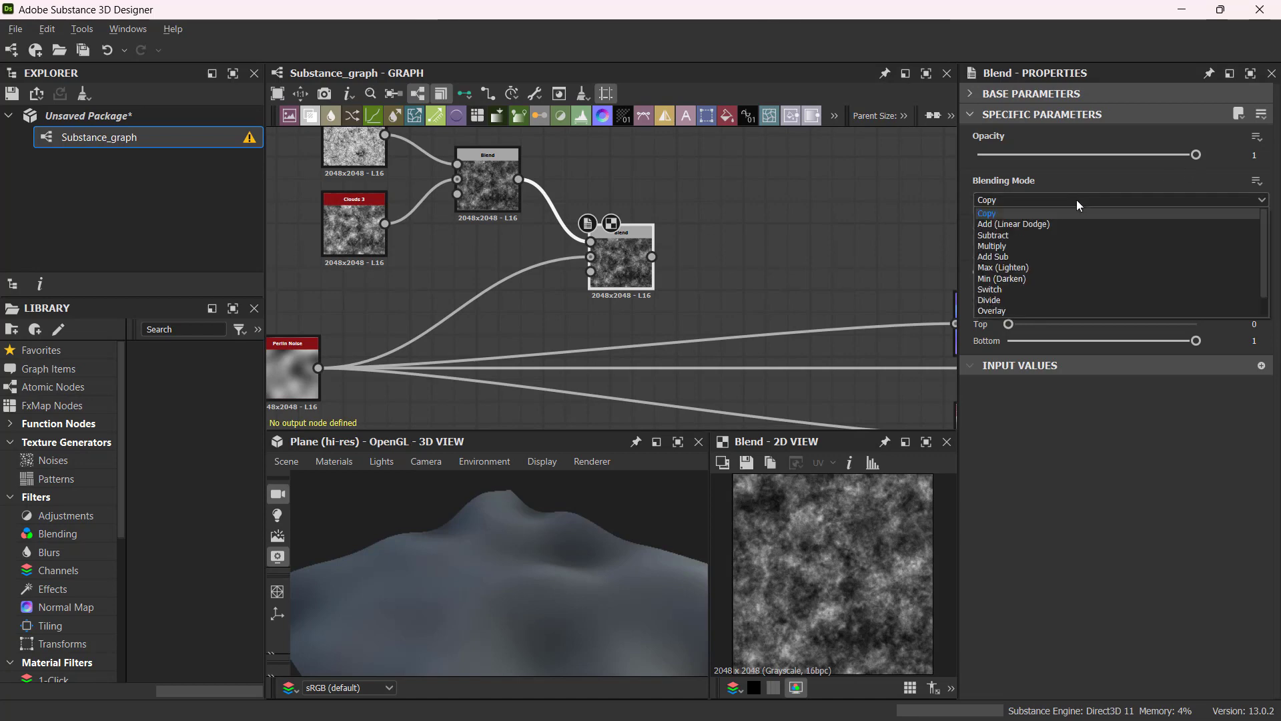
{"action": "left_click", "coordinate": [1073, 235]}
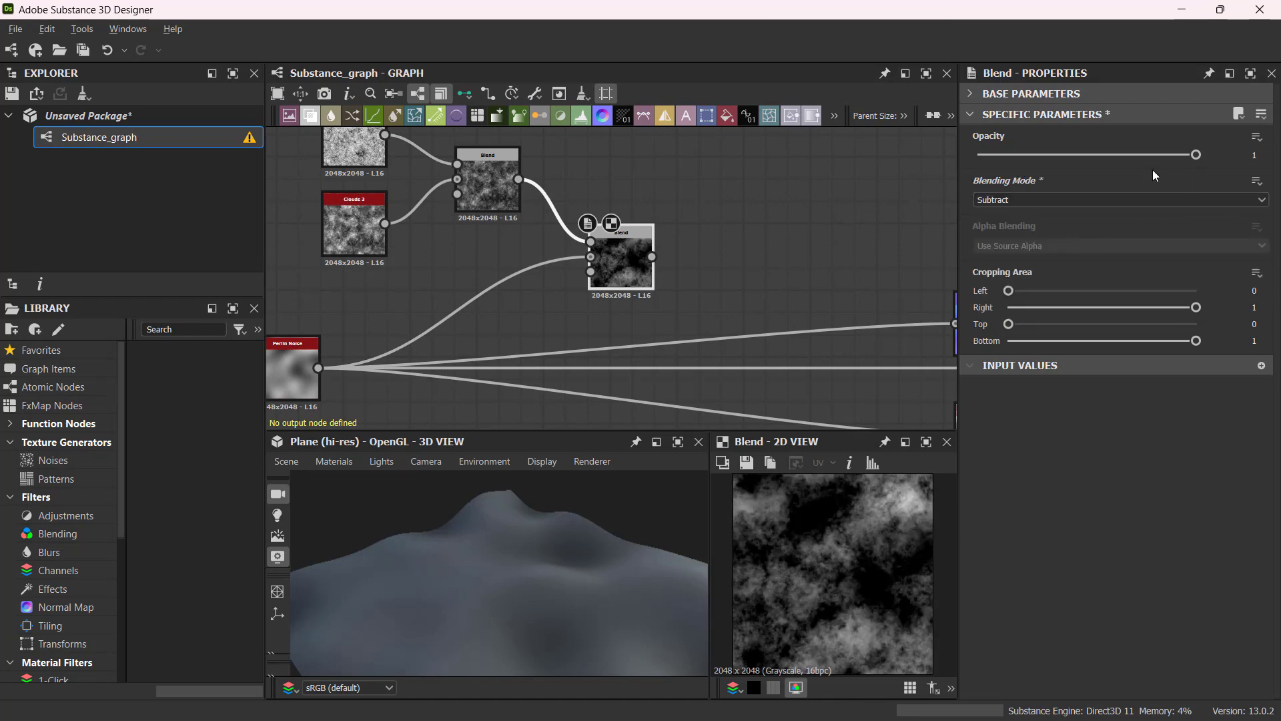
{"action": "left_click_drag", "start_coordinate": [1193, 155], "coordinate": [1084, 161]}
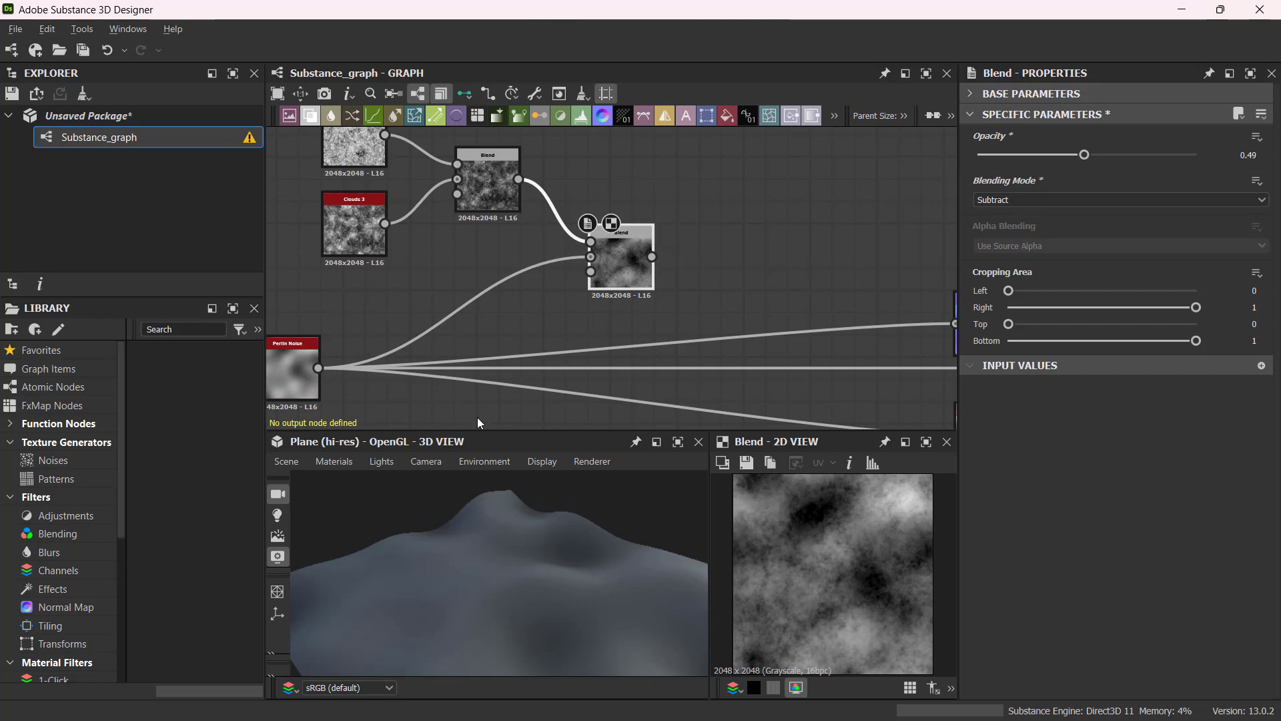
- Feed Normal, Ambient Occlusion and Base Material from the second Blend instead of Perlin Noise, keep Perlin Noise as its Background, and inspect the 3D terrain
{"action": "scroll", "coordinate": [682, 298], "scroll_direction": "down", "scroll_amount": 1}
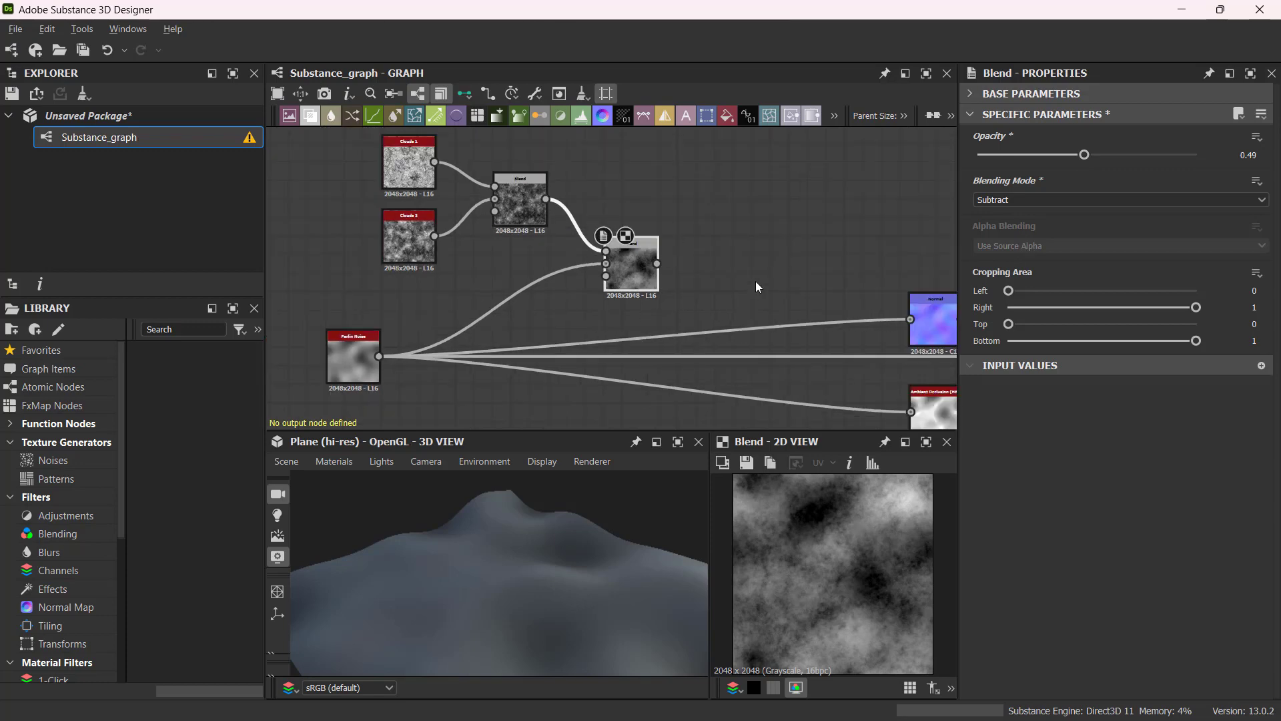
{"action": "middle_click_drag", "start_coordinate": [757, 283], "coordinate": [670, 244]}
{"action": "scroll", "coordinate": [726, 303], "scroll_direction": "down", "scroll_amount": 1}
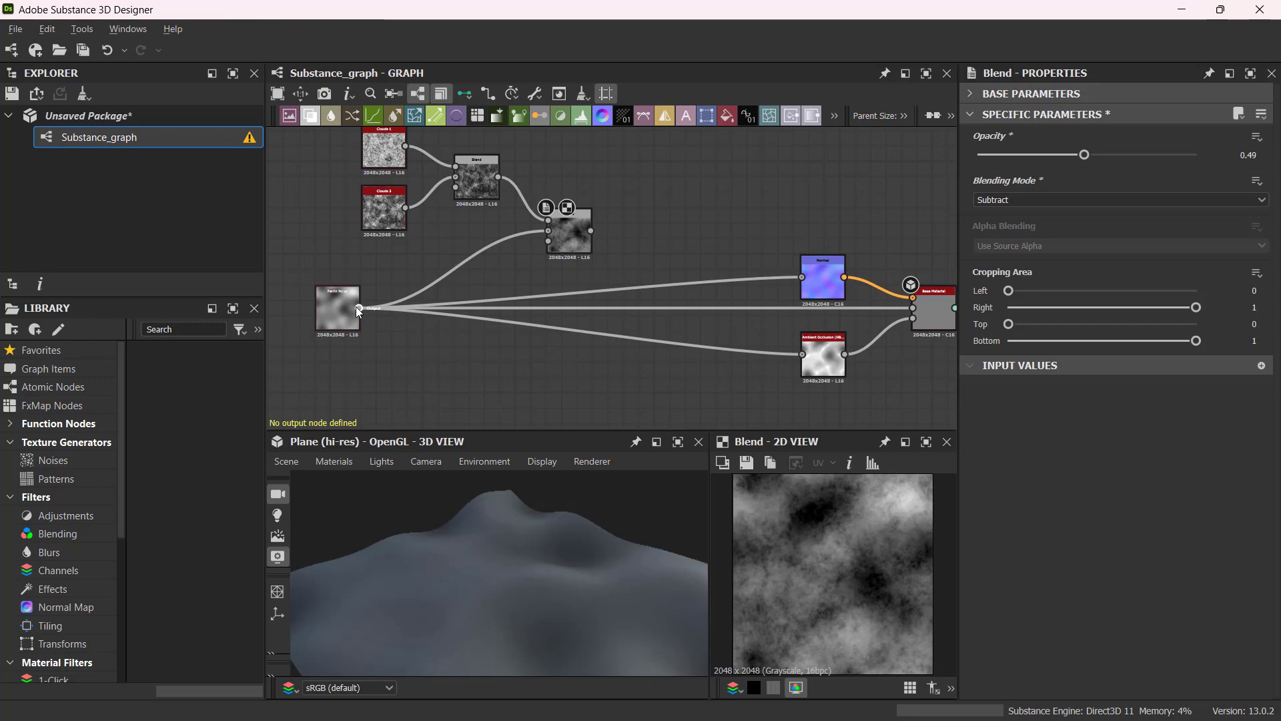
{"action": "left_click_drag", "start_coordinate": [359, 308], "coordinate": [591, 231], "text": "shift"}
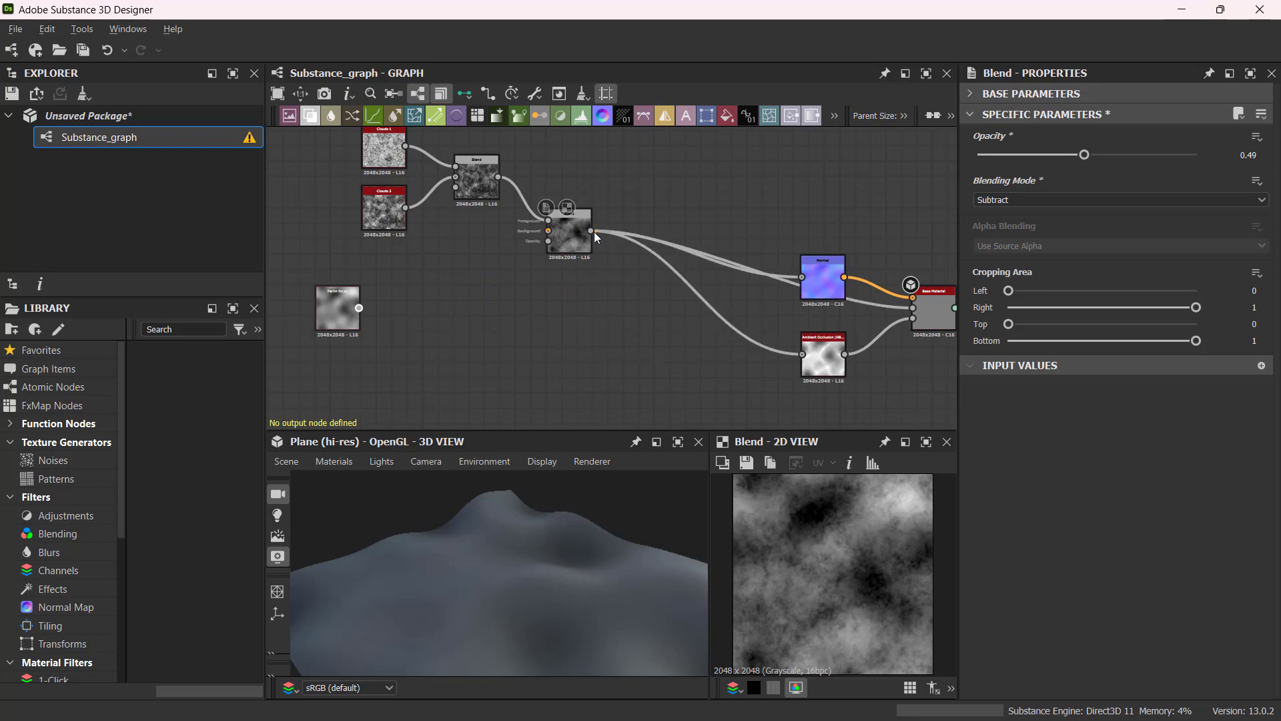
{"action": "left_click_drag", "start_coordinate": [594, 231], "coordinate": [593, 231], "text": "shift"}
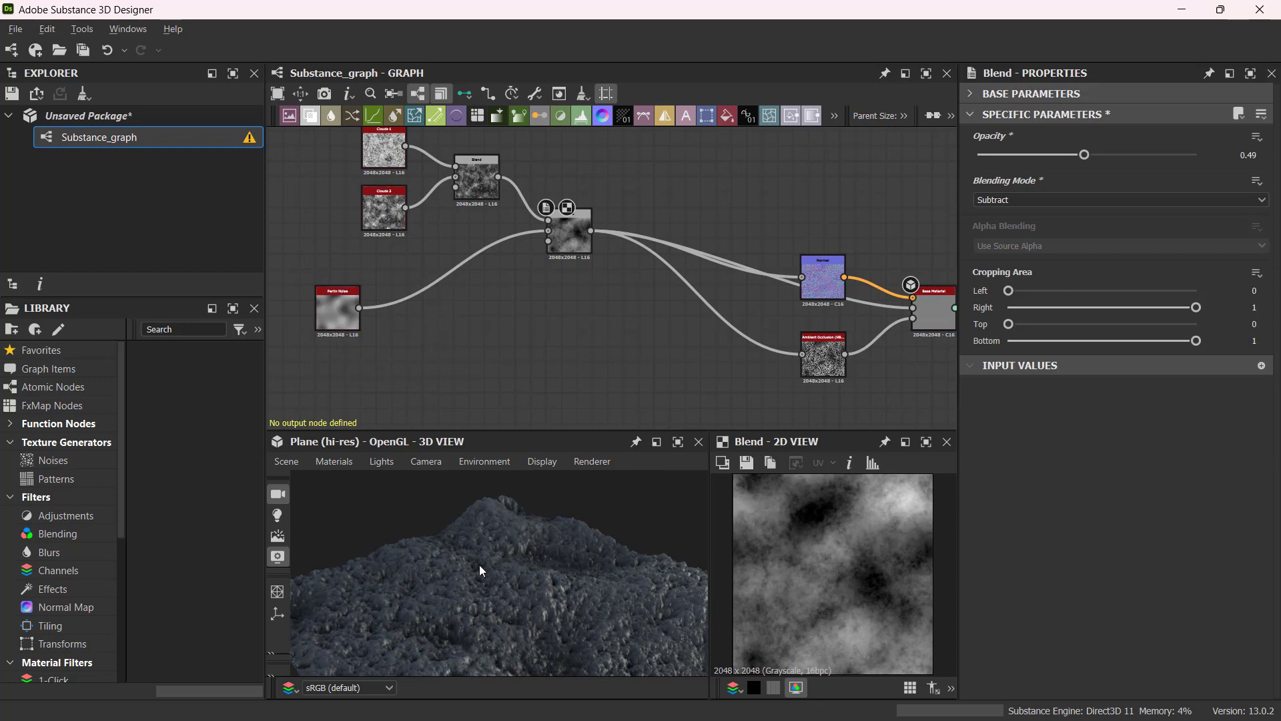
{"action": "mouse_move", "coordinate": [479, 565]}
{"action": "left_mouse_down"}
{"action": "mouse_move", "coordinate": [498, 575]}
{"action": "mouse_move", "coordinate": [506, 537]}
{"action": "mouse_move", "coordinate": [492, 592]}
{"action": "mouse_move", "coordinate": [494, 569]}
{"action": "left_mouse_up"}
- Line up the second Blend node with Perlin Noise and Base Material, and nudge the Normal and Ambient Occlusion nodes upward
{"action": "left_click", "coordinate": [321, 303]}
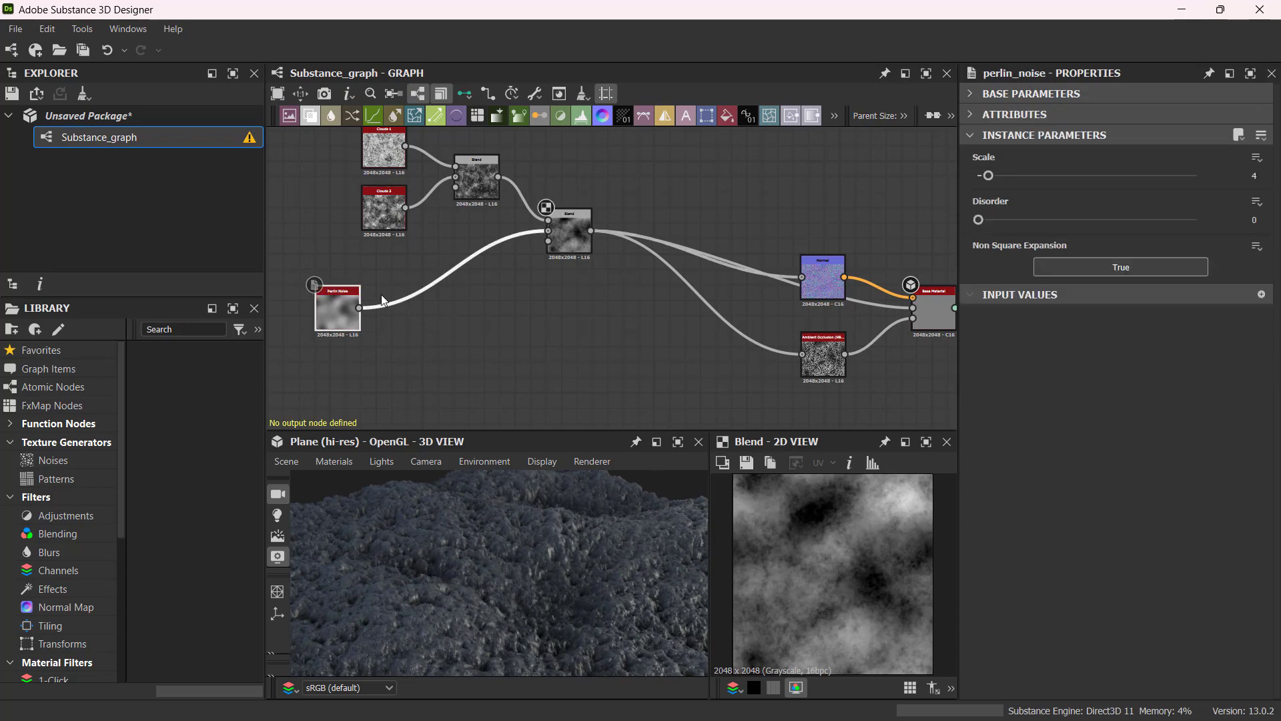
{"action": "left_click", "coordinate": [572, 233]}
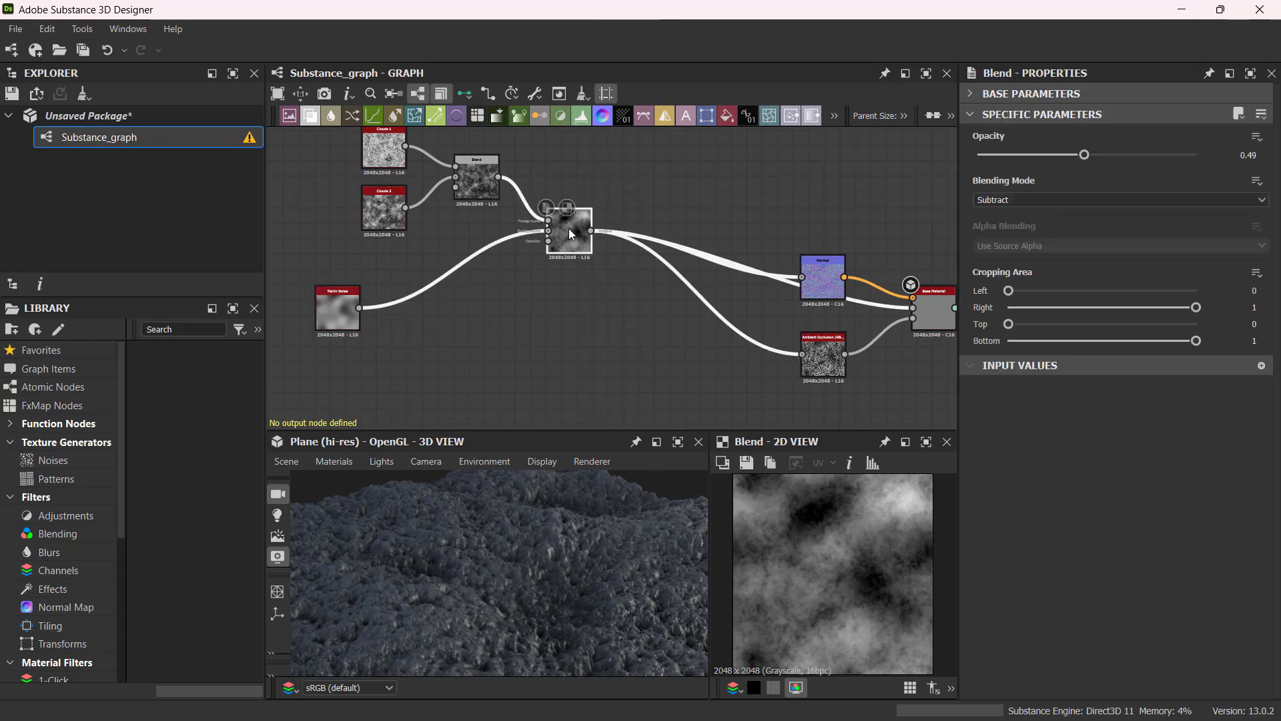
{"action": "scroll", "coordinate": [489, 226], "scroll_direction": "down", "scroll_amount": 2}
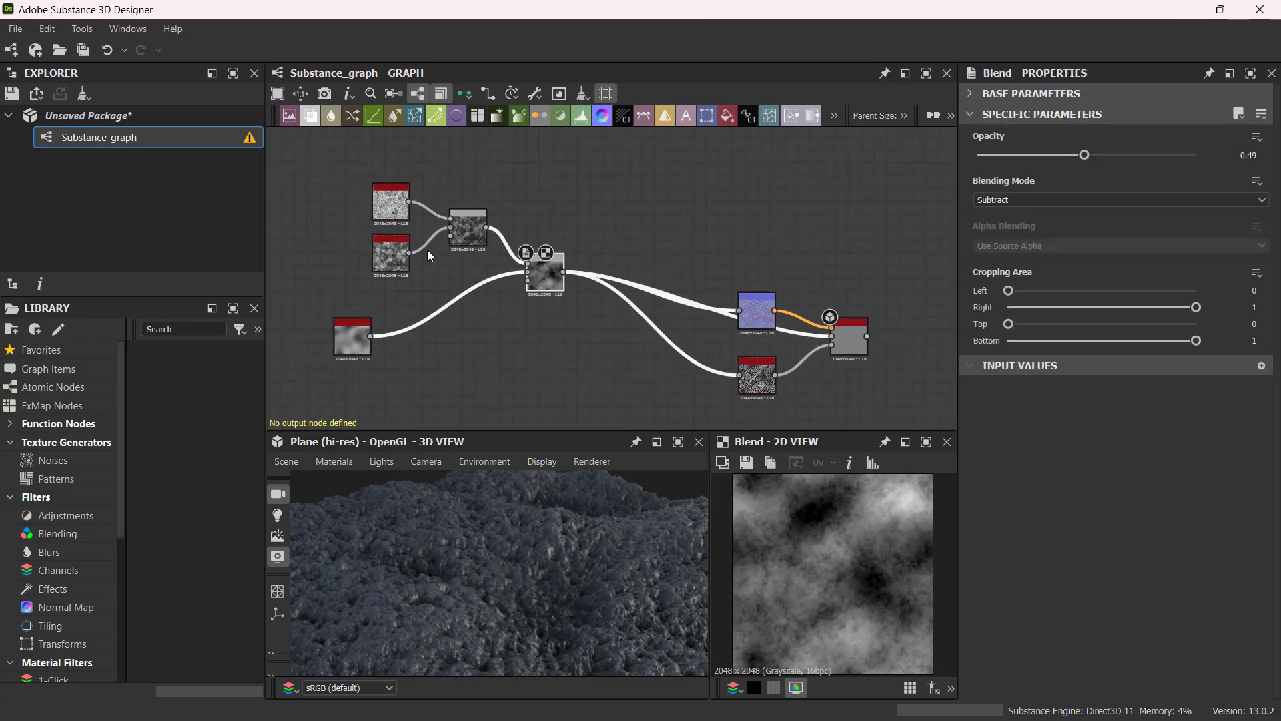
{"action": "mouse_move", "coordinate": [547, 273]}
{"action": "middle_mouse_down"}
{"action": "mouse_move", "coordinate": [560, 270]}
{"action": "mouse_move", "coordinate": [557, 254]}
{"action": "middle_mouse_up"}
{"action": "left_click_drag", "start_coordinate": [556, 254], "coordinate": [534, 310]}
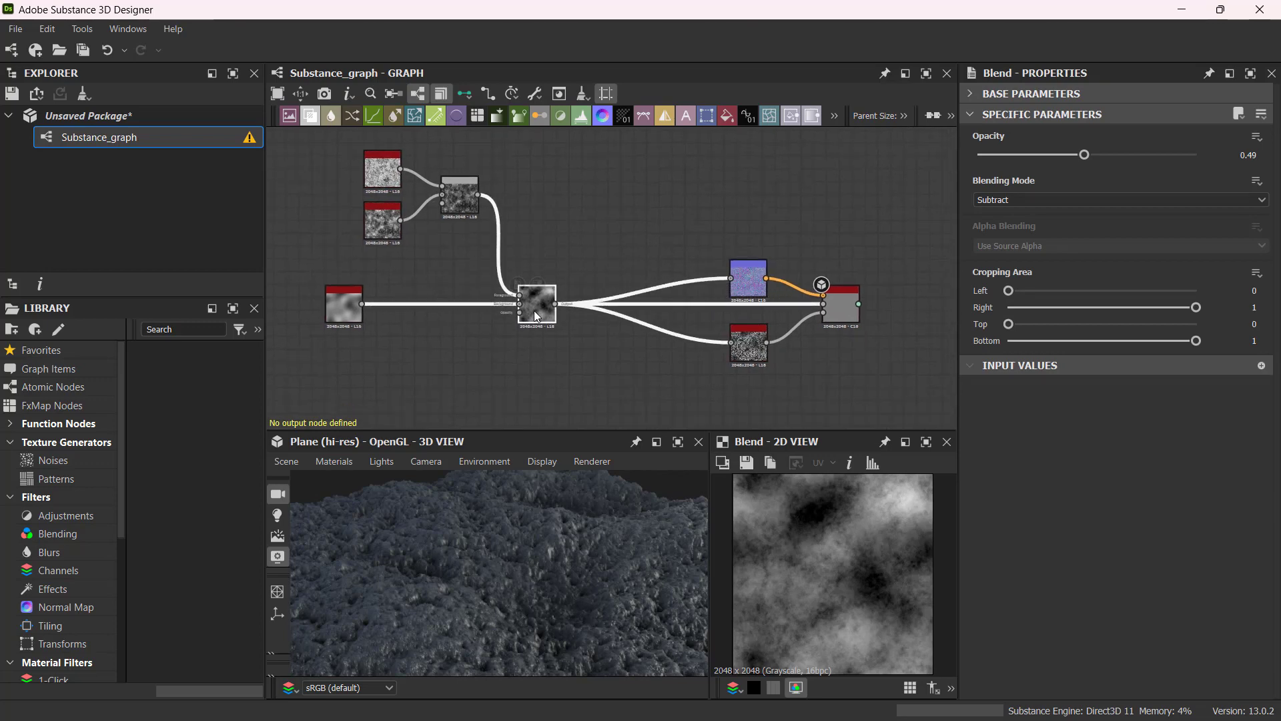
{"action": "left_click_drag", "start_coordinate": [746, 285], "coordinate": [746, 276]}
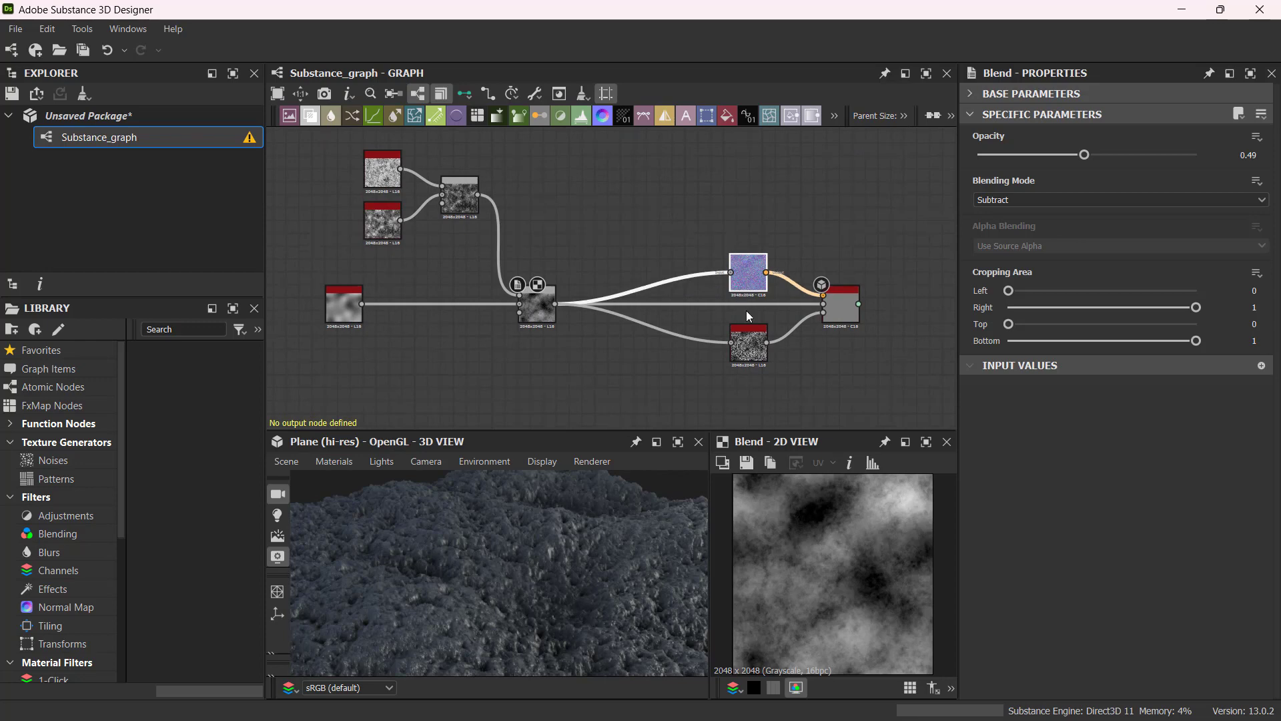
{"action": "left_click", "coordinate": [748, 344]}
{"action": "left_click_drag", "start_coordinate": [750, 345], "coordinate": [747, 342]}
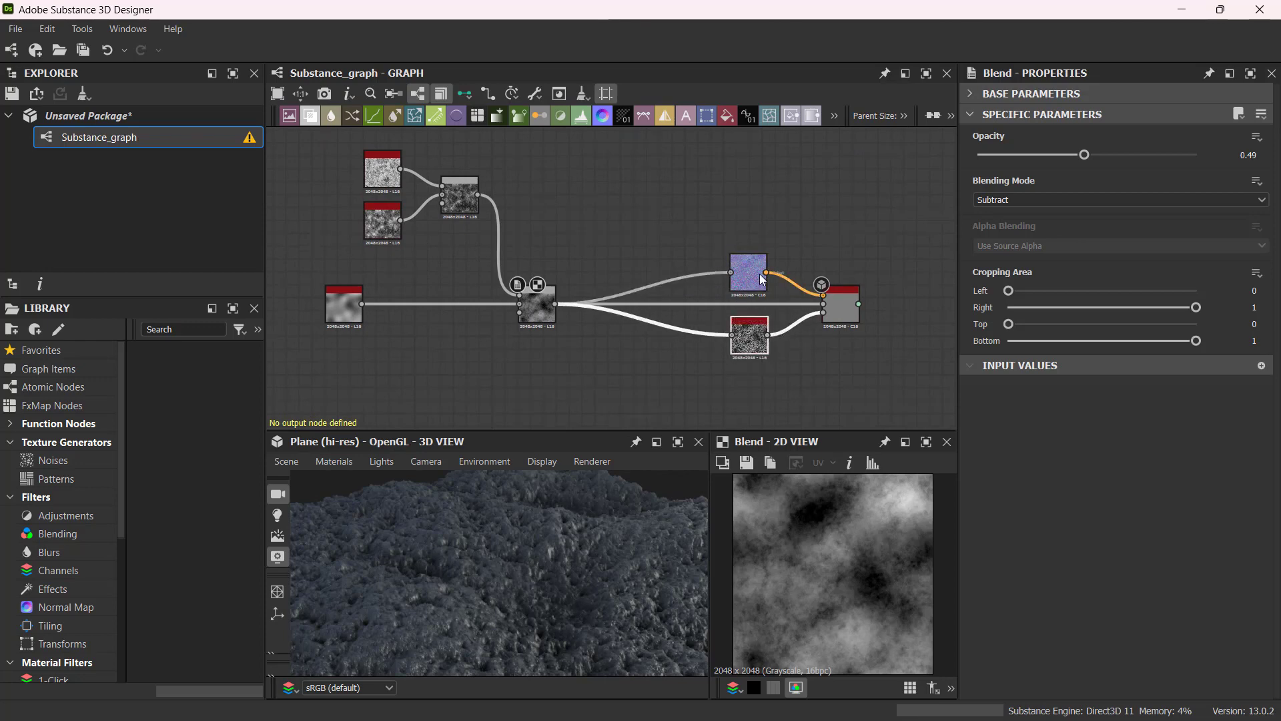
- Lower the second Blend node's Opacity to 0.13 and inspect the terrain under a changed light direction
{"action": "left_click_drag", "start_coordinate": [603, 479], "coordinate": [460, 581]}
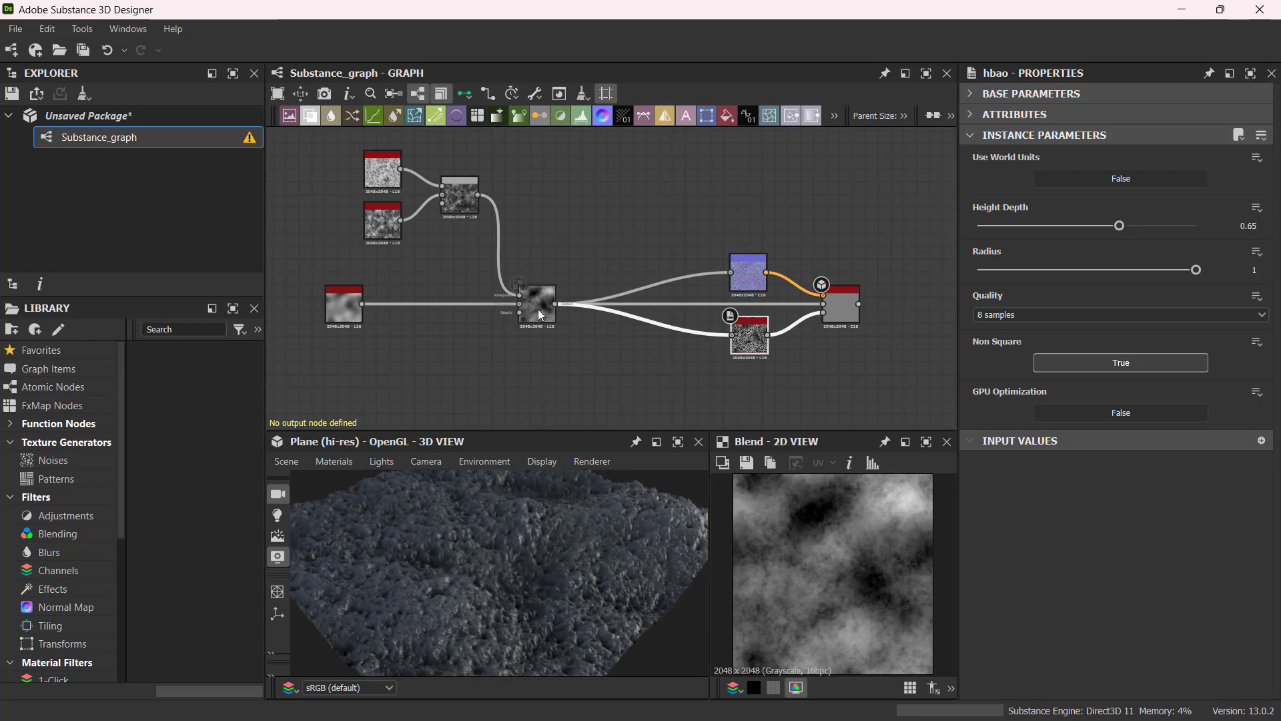
{"action": "left_click", "coordinate": [538, 309]}
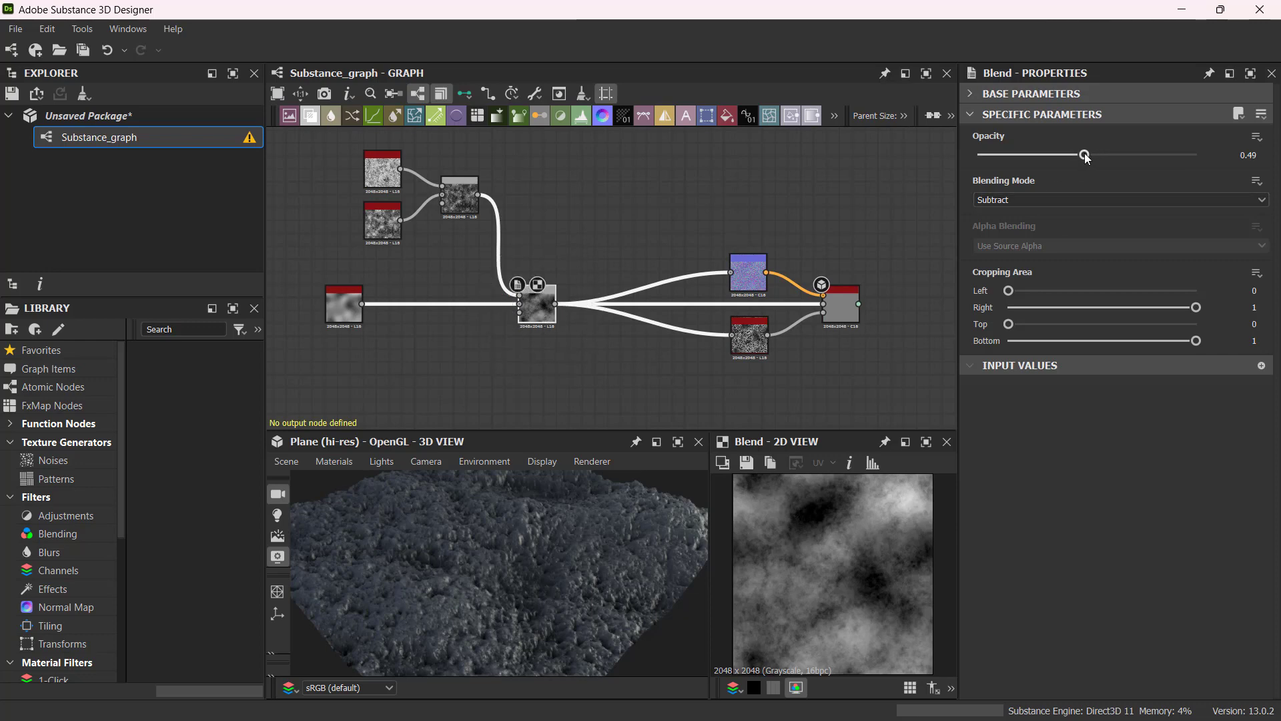
{"action": "left_click_drag", "start_coordinate": [1085, 154], "coordinate": [1045, 162]}
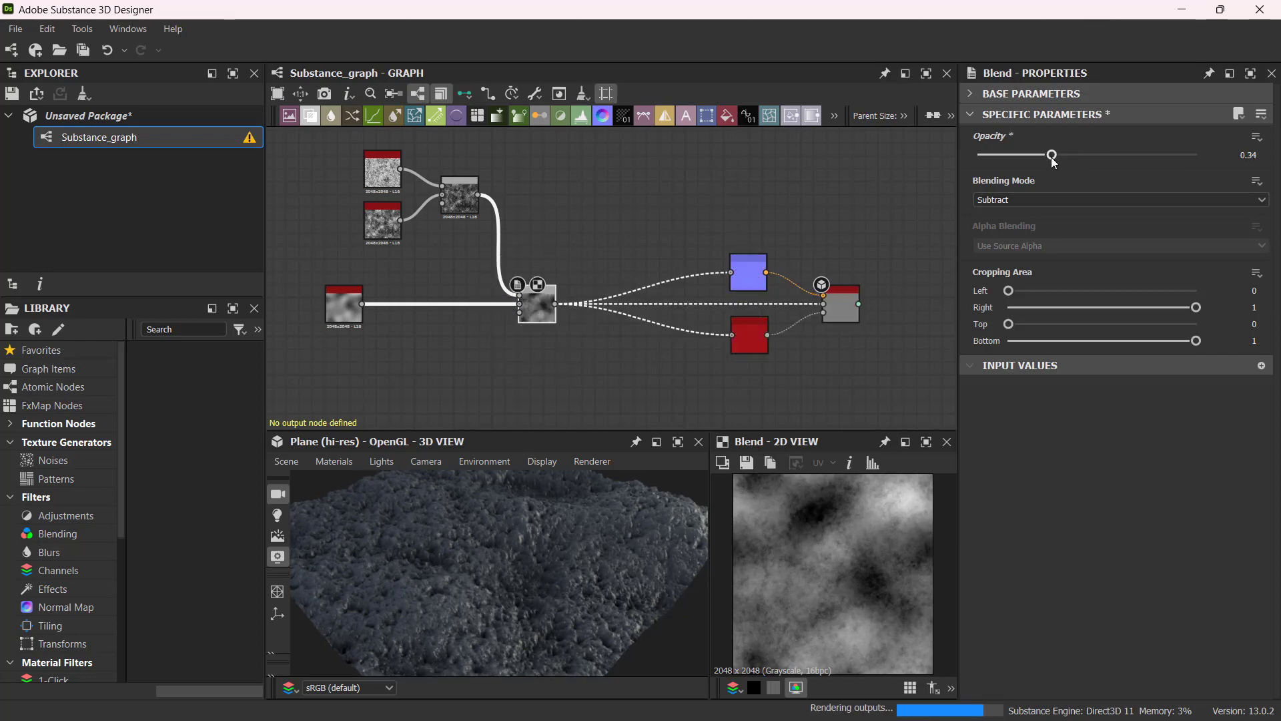
{"action": "left_click_drag", "start_coordinate": [1032, 162], "coordinate": [1006, 159]}
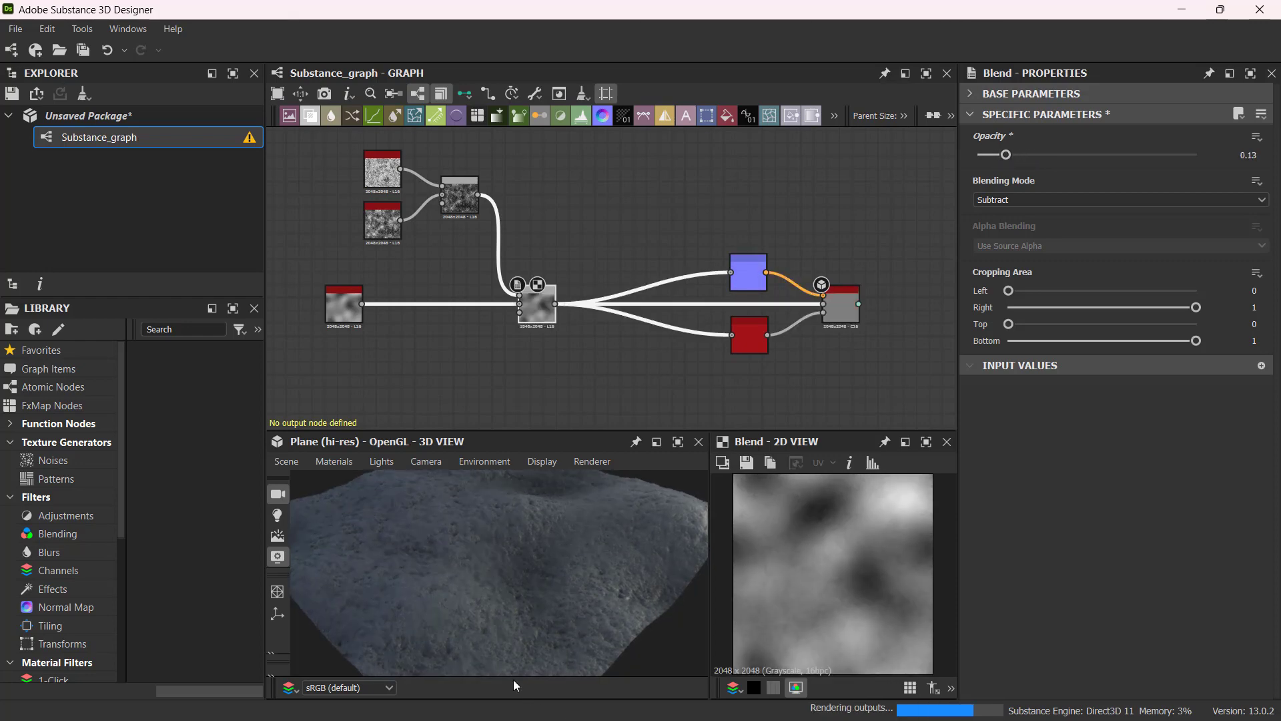
{"action": "middle_click_drag", "start_coordinate": [551, 598], "coordinate": [552, 607]}
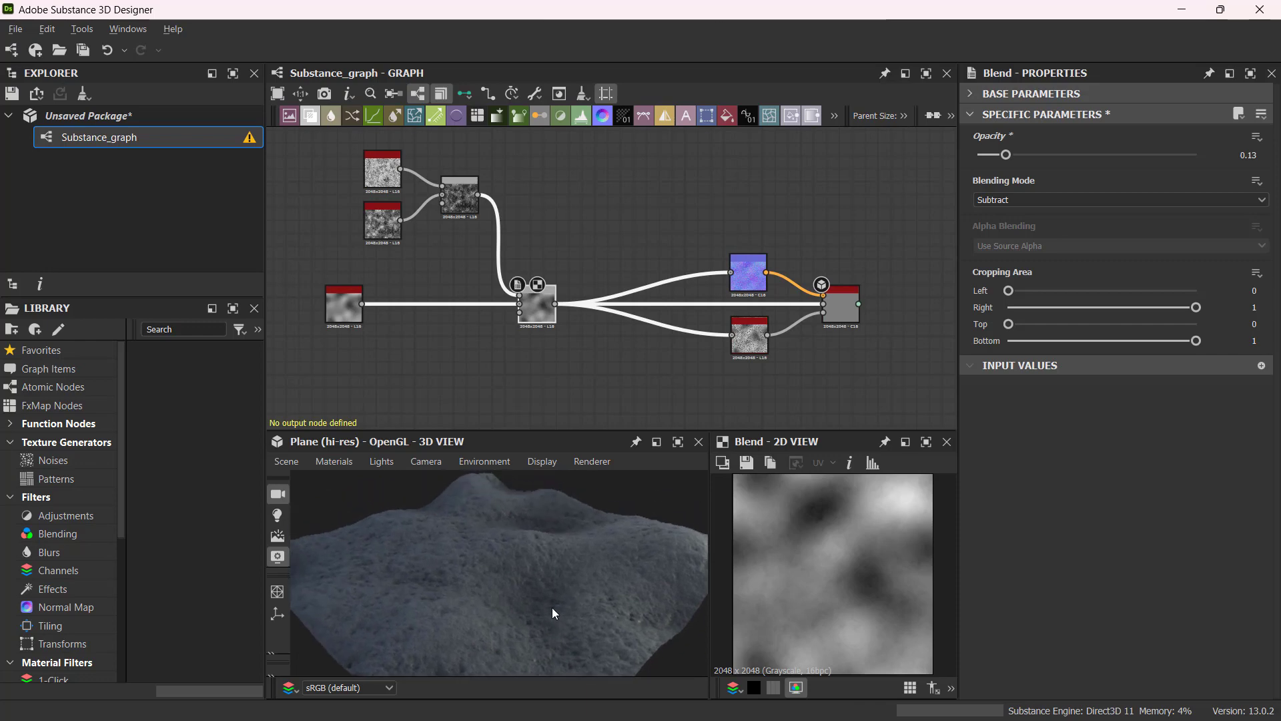
{"action": "mouse_move", "coordinate": [595, 581]}
{"action": "right_mouse_down", "text": "ctrl+shift"}
{"action": "mouse_move", "coordinate": [382, 550]}
{"action": "mouse_move", "coordinate": [534, 561]}
{"action": "right_mouse_up", "text": "ctrl+shift"}
- Lower the Opacity of the first Blend node, which combines the two Clouds noises, to 0.18 and check the relit terrain
{"action": "left_click", "coordinate": [460, 200]}
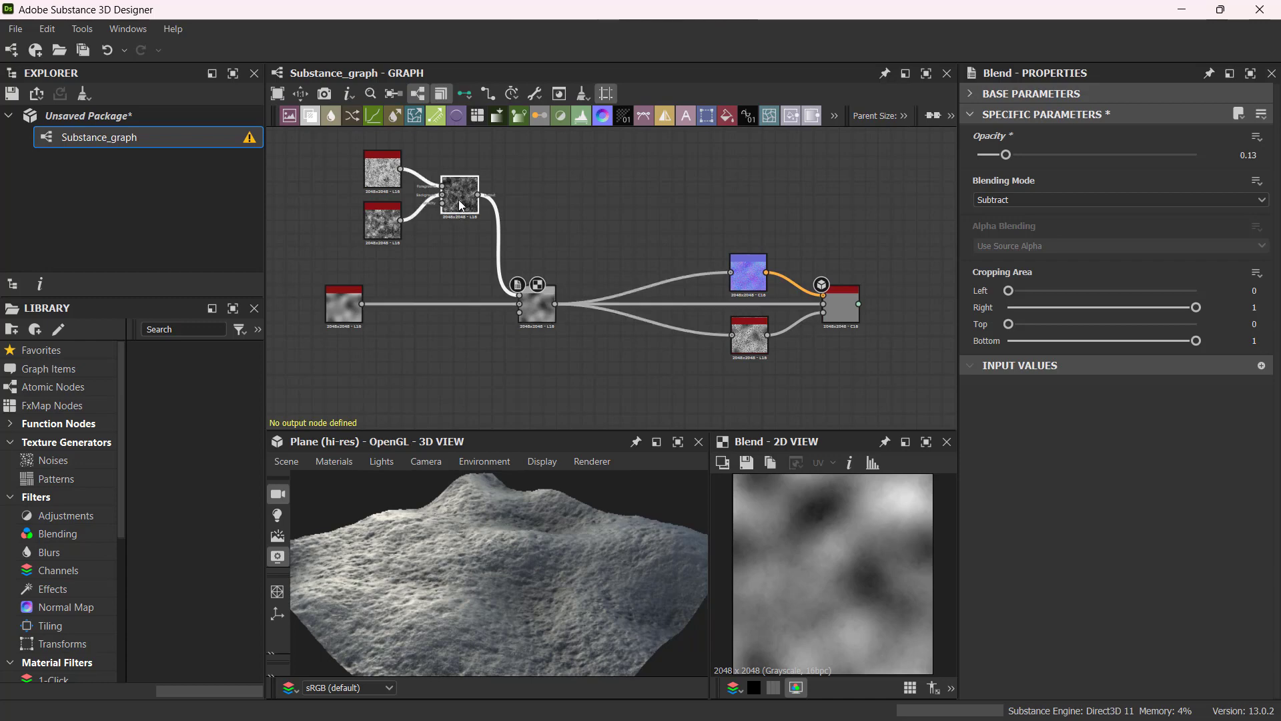
{"action": "double_click", "coordinate": [459, 201]}
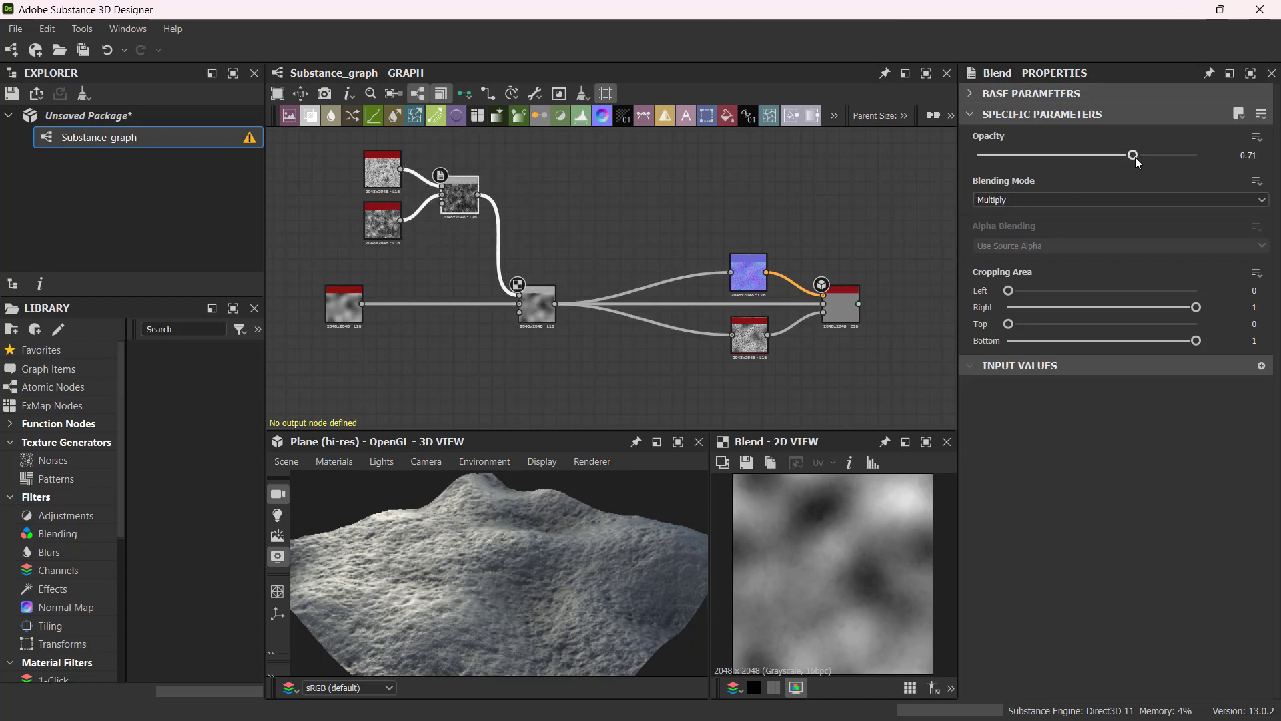
{"action": "left_click_drag", "start_coordinate": [1134, 156], "coordinate": [1018, 155]}
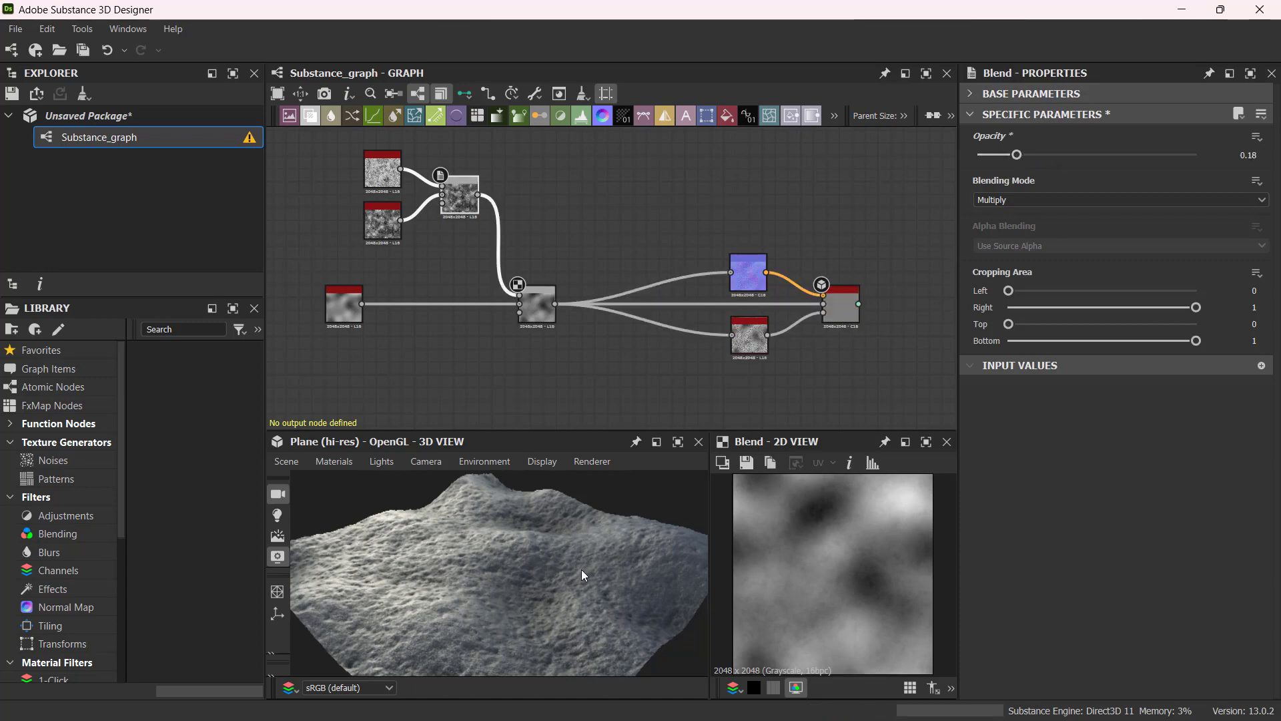
{"action": "mouse_move", "coordinate": [606, 562]}
{"action": "right_mouse_down", "text": "ctrl+shift"}
{"action": "mouse_move", "coordinate": [579, 558]}
{"action": "mouse_move", "coordinate": [628, 555]}
{"action": "mouse_move", "coordinate": [551, 551]}
{"action": "mouse_move", "coordinate": [583, 559]}
{"action": "right_mouse_up", "text": "ctrl+shift"}
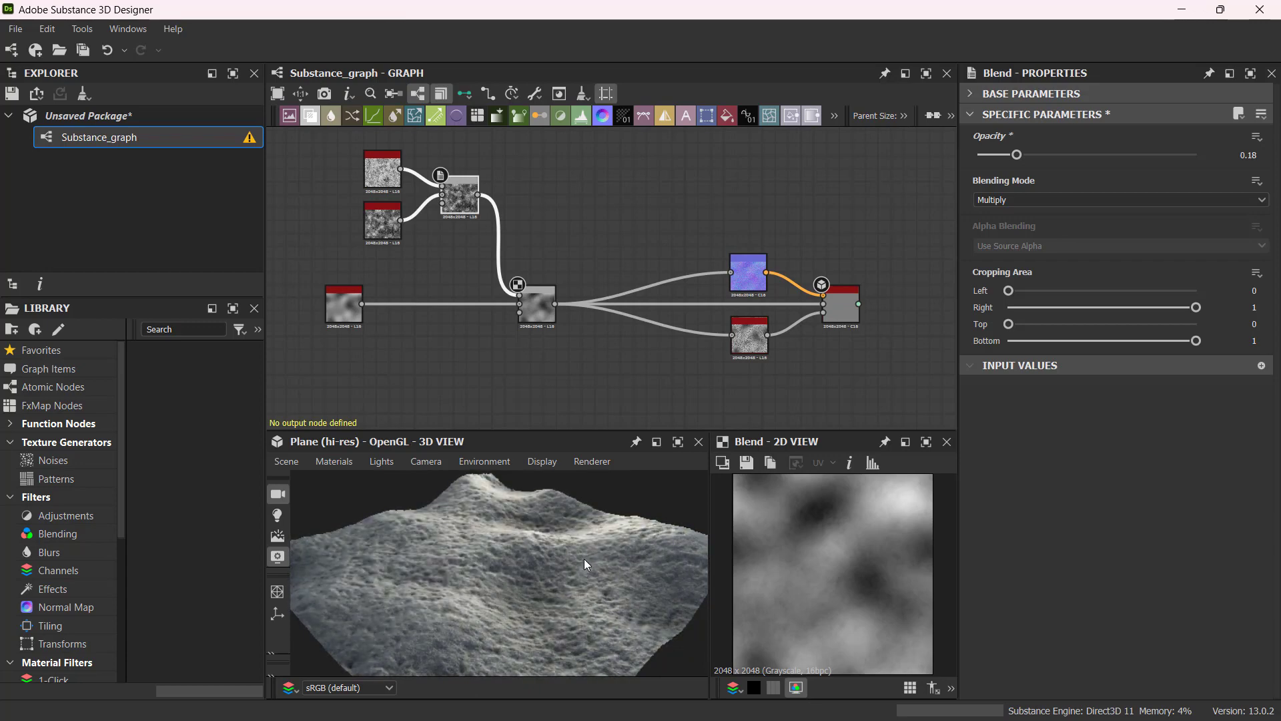
{"action": "mouse_move", "coordinate": [540, 618]}
{"action": "left_mouse_down"}
{"action": "mouse_move", "coordinate": [554, 623]}
{"action": "mouse_move", "coordinate": [560, 603]}
{"action": "mouse_move", "coordinate": [548, 602]}
{"action": "left_mouse_up"}
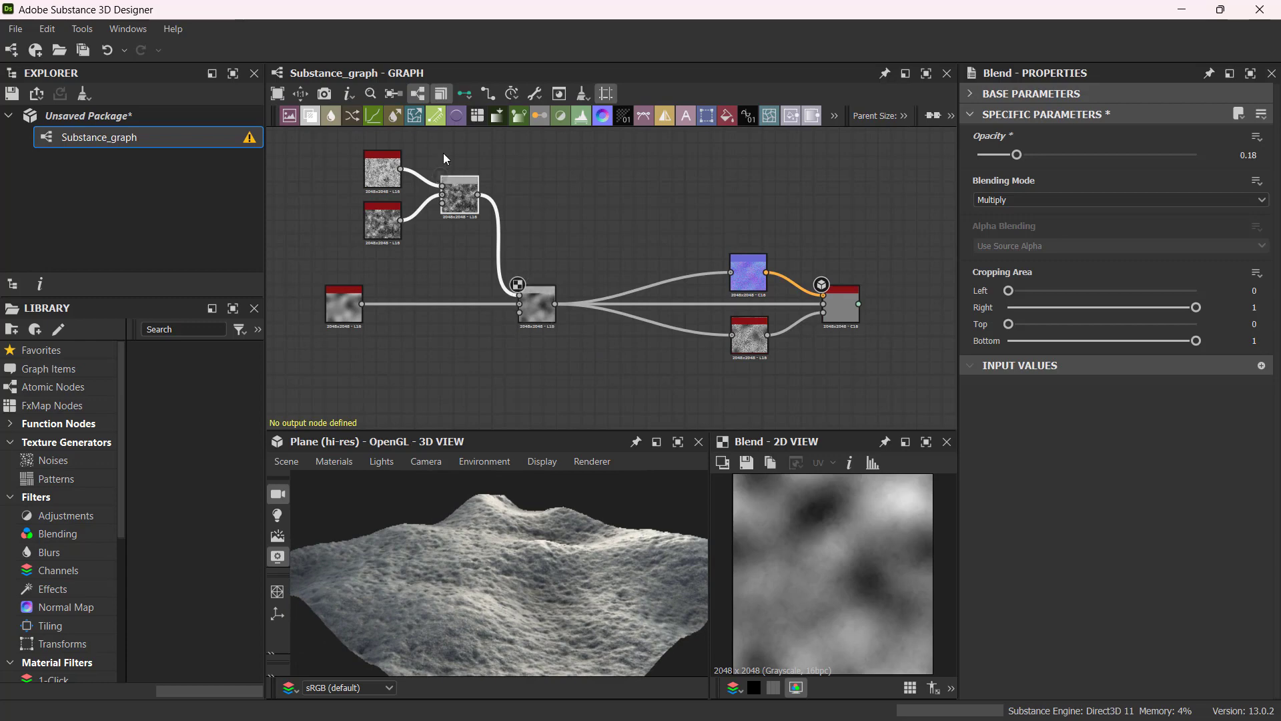
- Shift the three noise nodes and both Blend nodes away from the Normal and Ambient Occlusion nodes to make room in the graph
{"action": "middle_click_drag", "start_coordinate": [550, 182], "coordinate": [719, 205]}
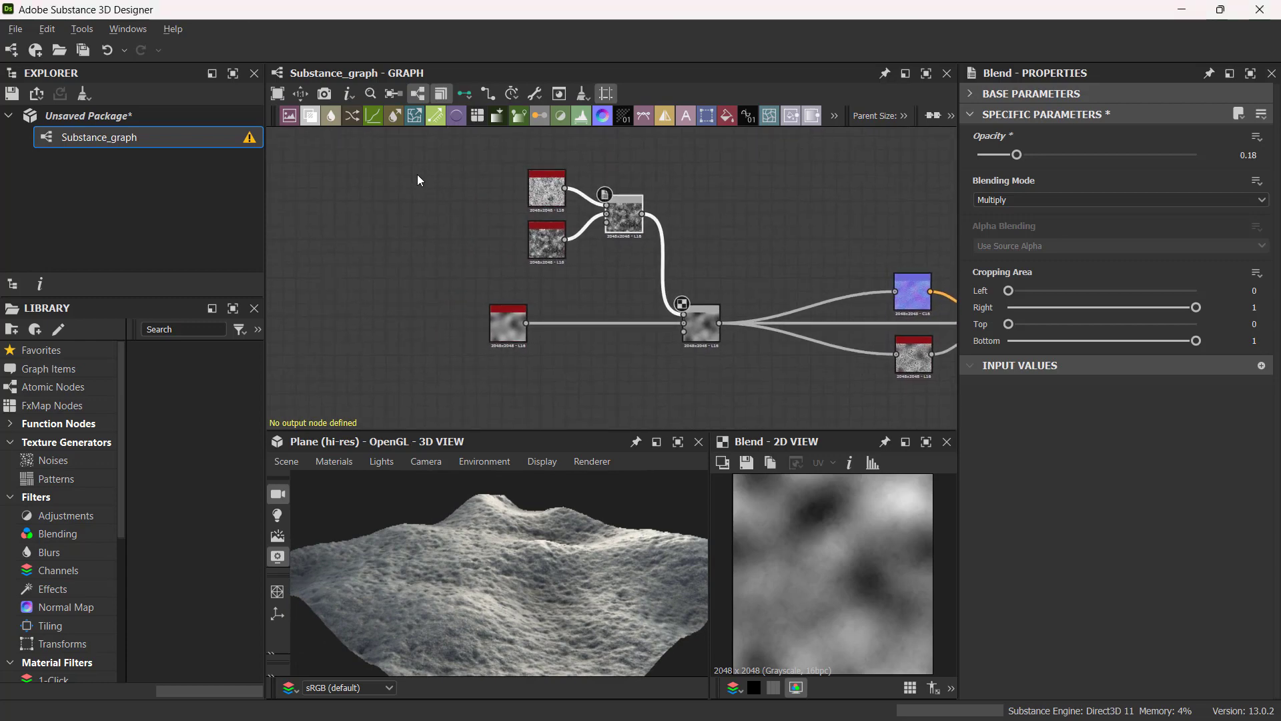
{"action": "left_click_drag", "start_coordinate": [401, 178], "coordinate": [627, 374]}
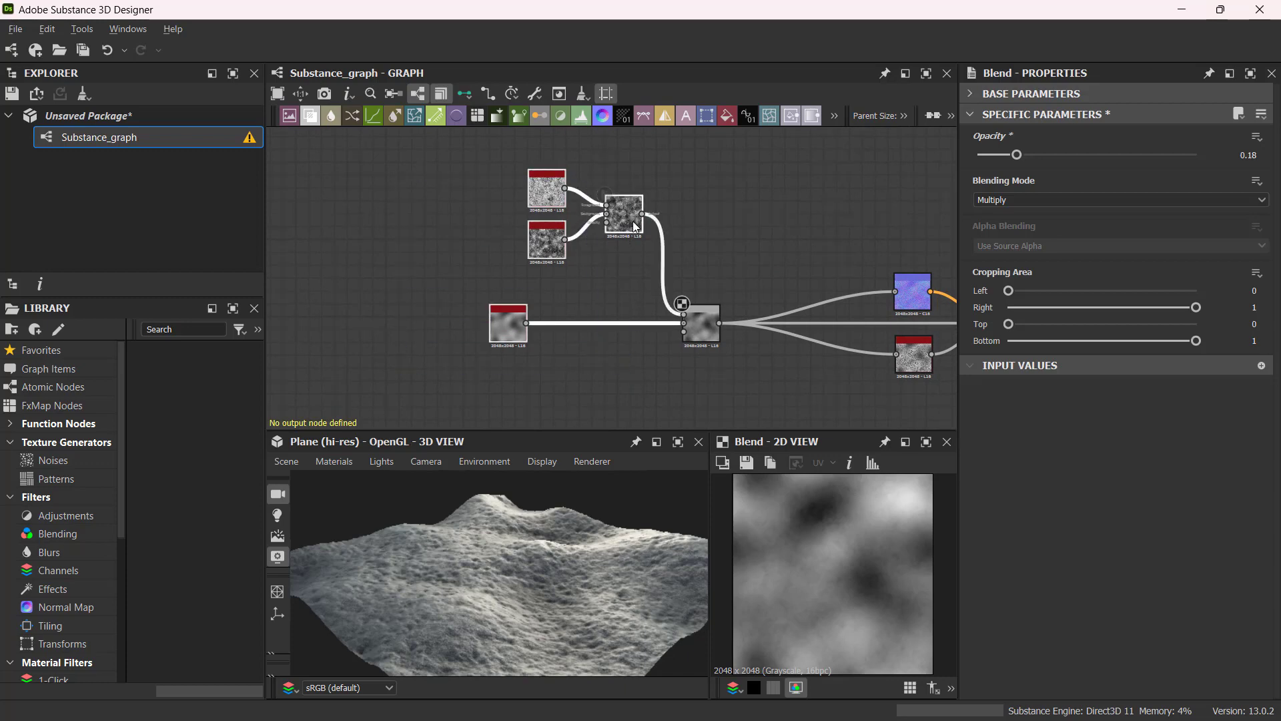
{"action": "left_click_drag", "start_coordinate": [622, 222], "coordinate": [490, 218]}
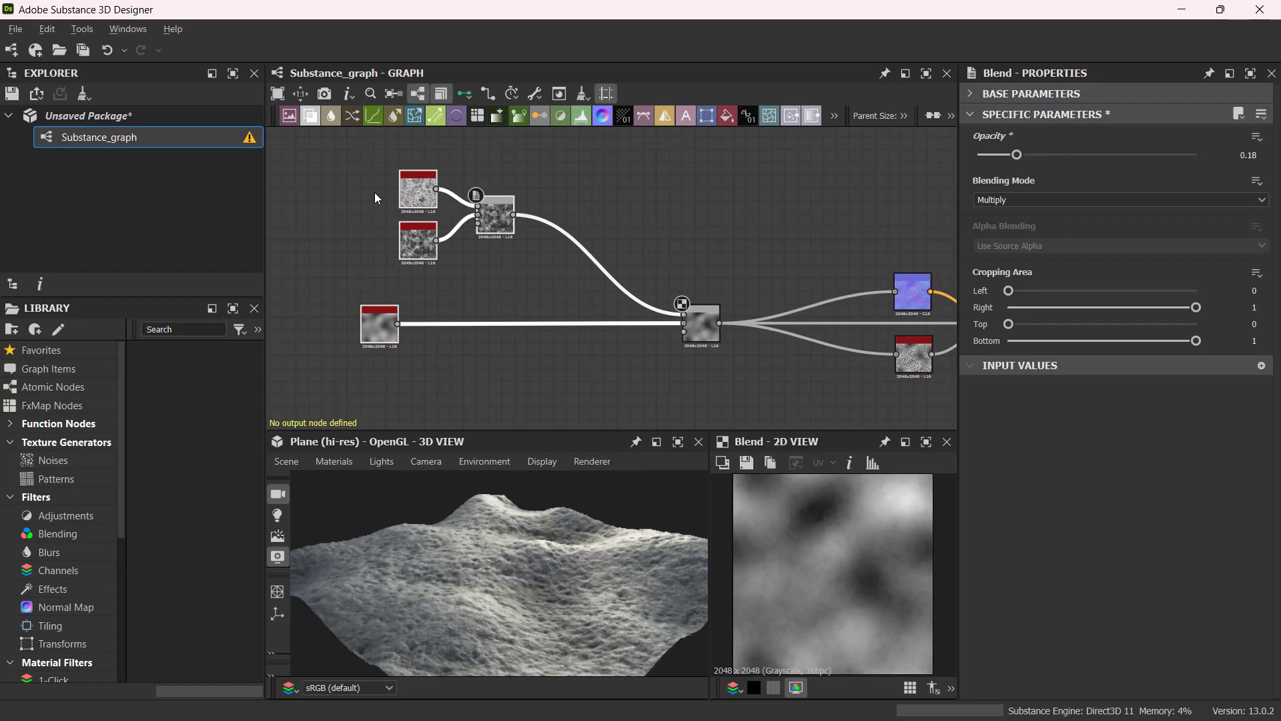
{"action": "middle_click_drag", "start_coordinate": [686, 262], "coordinate": [642, 261]}
{"action": "left_click_drag", "start_coordinate": [665, 330], "coordinate": [567, 326]}
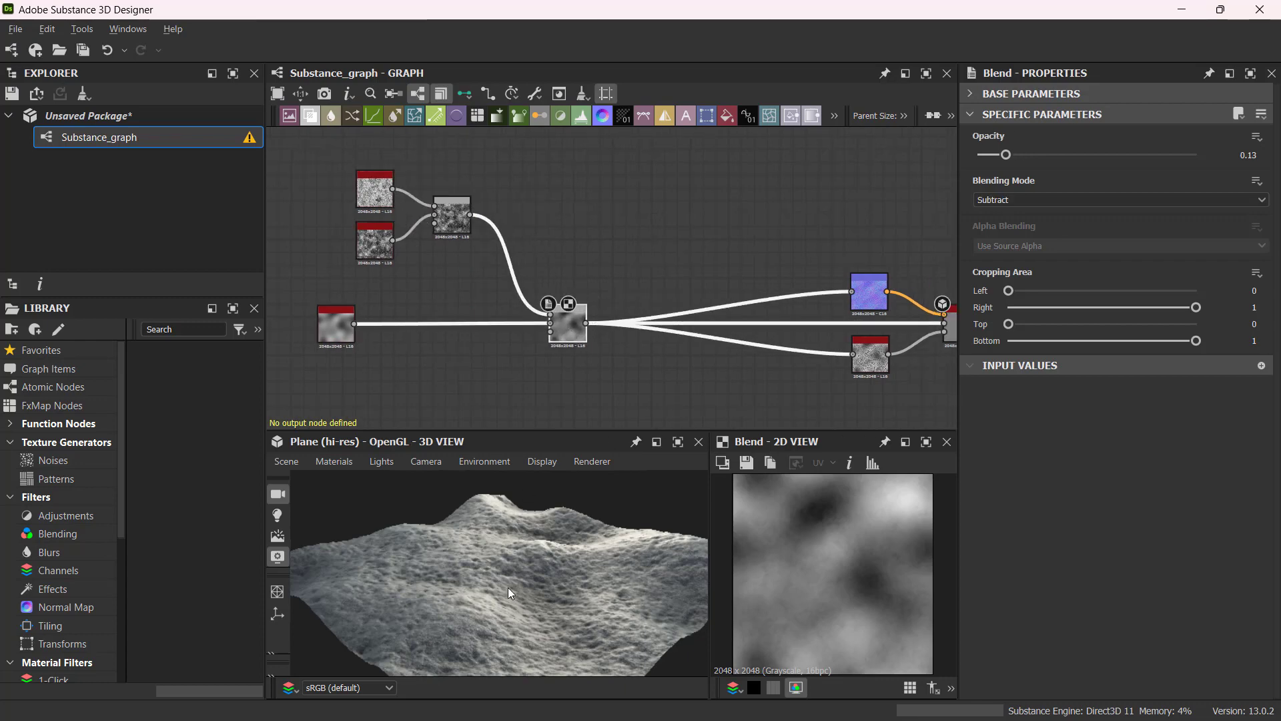
- Inspect the terrain, add a Dirt 3 node to the graph and place it above the second Blend node
{"action": "middle_click_drag", "start_coordinate": [654, 375], "coordinate": [704, 339]}
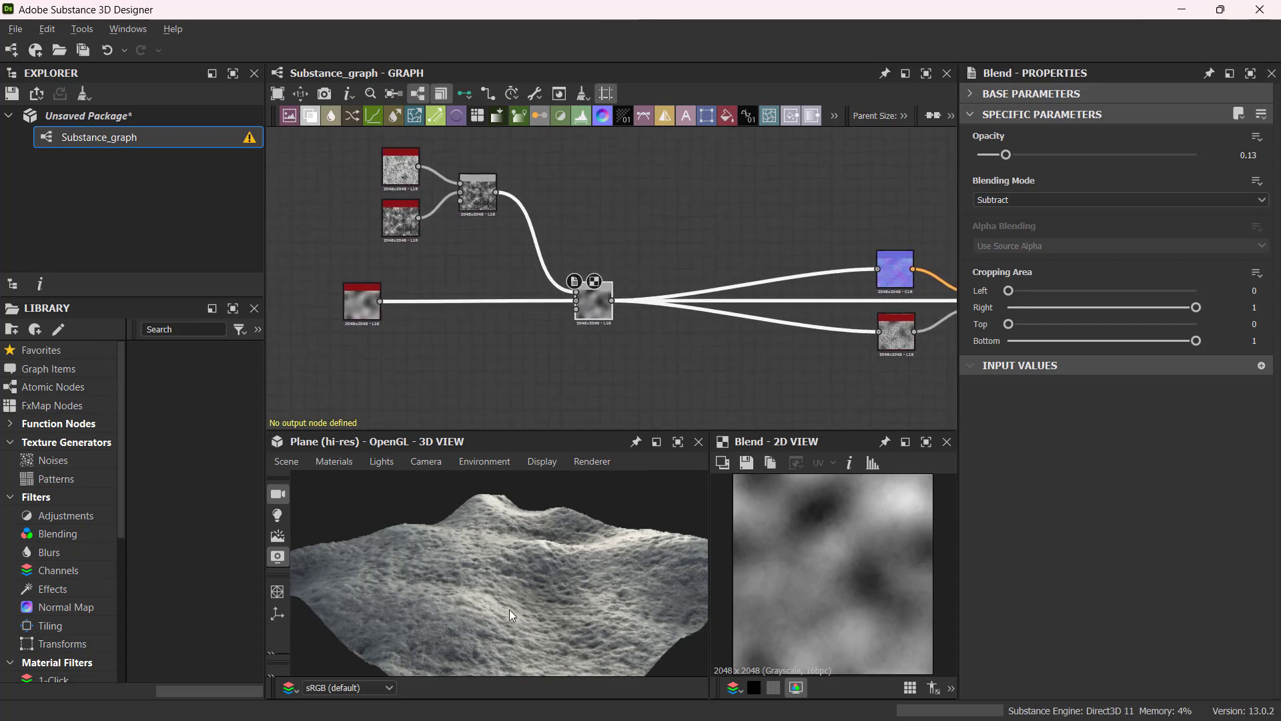
{"action": "left_click_drag", "start_coordinate": [521, 595], "coordinate": [534, 610]}
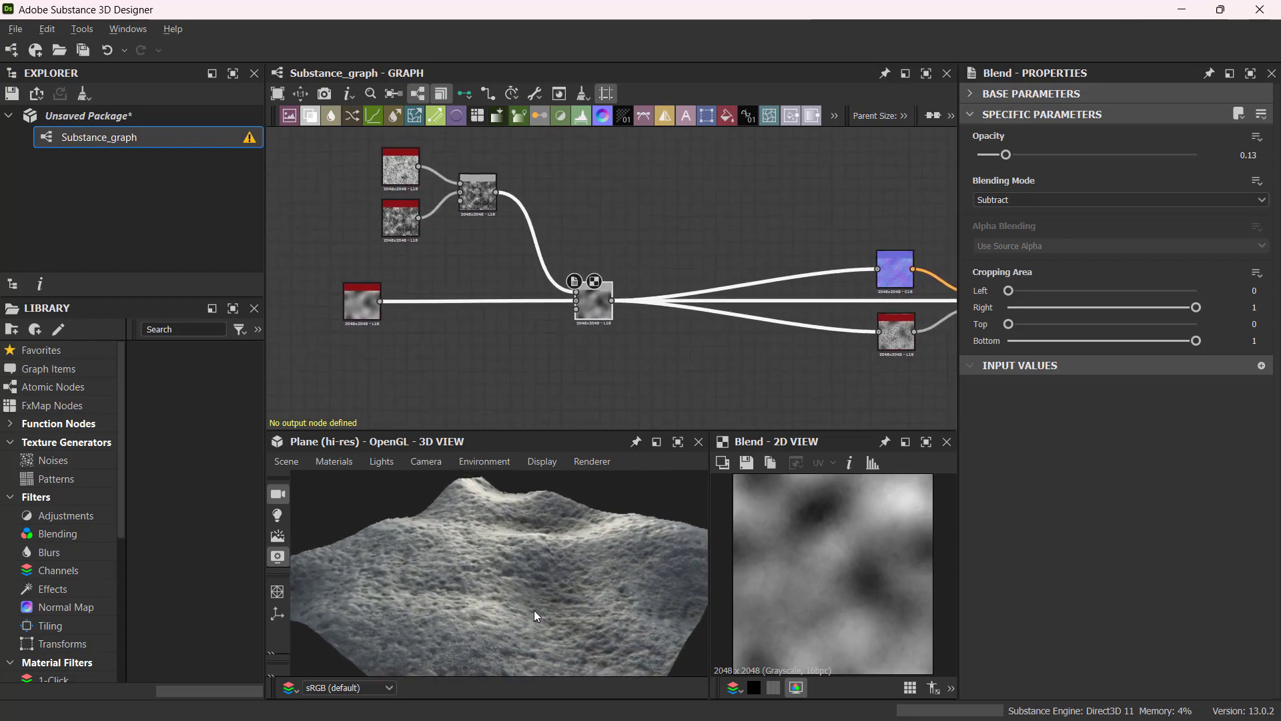
{"action": "middle_click_drag", "start_coordinate": [663, 252], "coordinate": [642, 268]}
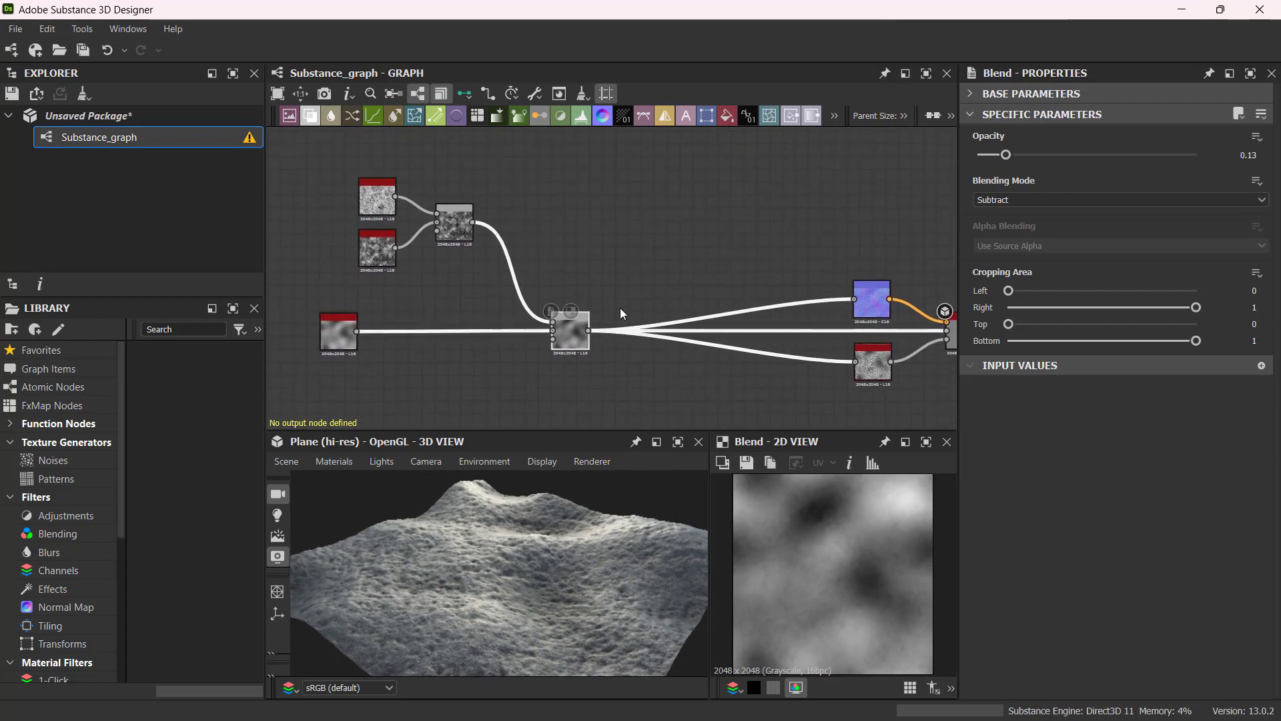
{"action": "left_click_drag", "start_coordinate": [548, 623], "coordinate": [511, 584]}
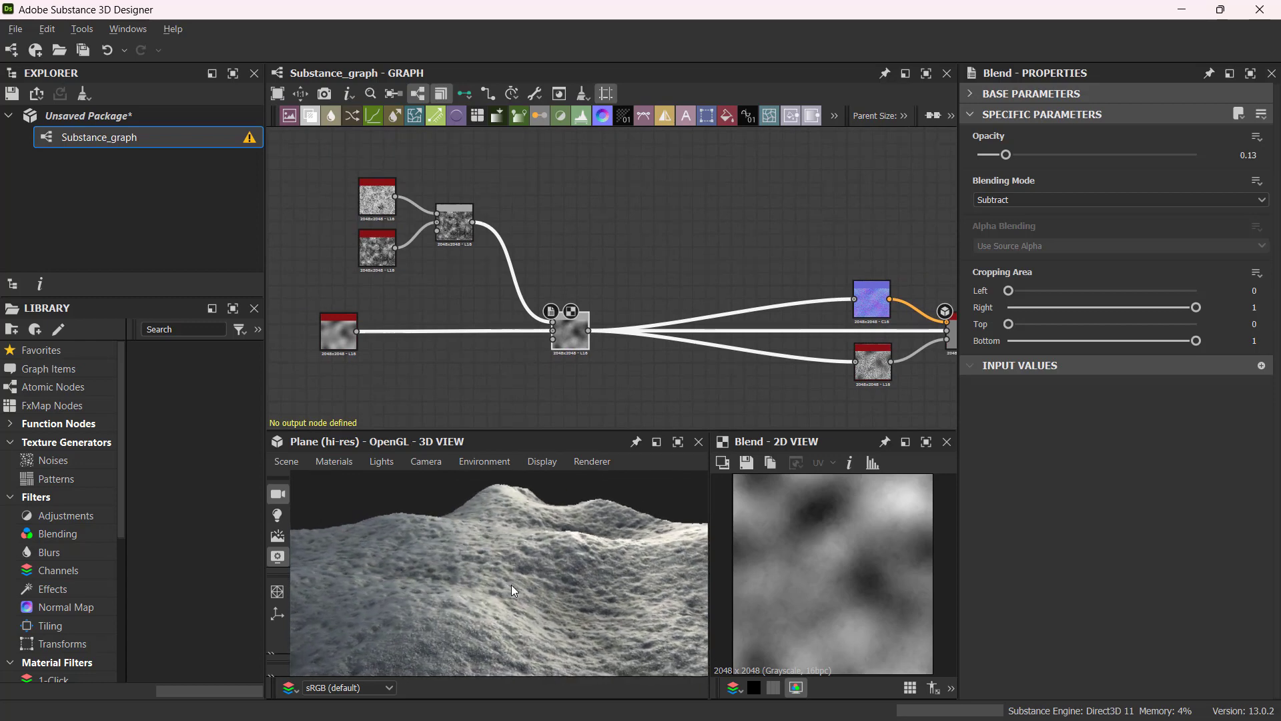
{"action": "middle_click_drag", "start_coordinate": [577, 274], "coordinate": [527, 275]}
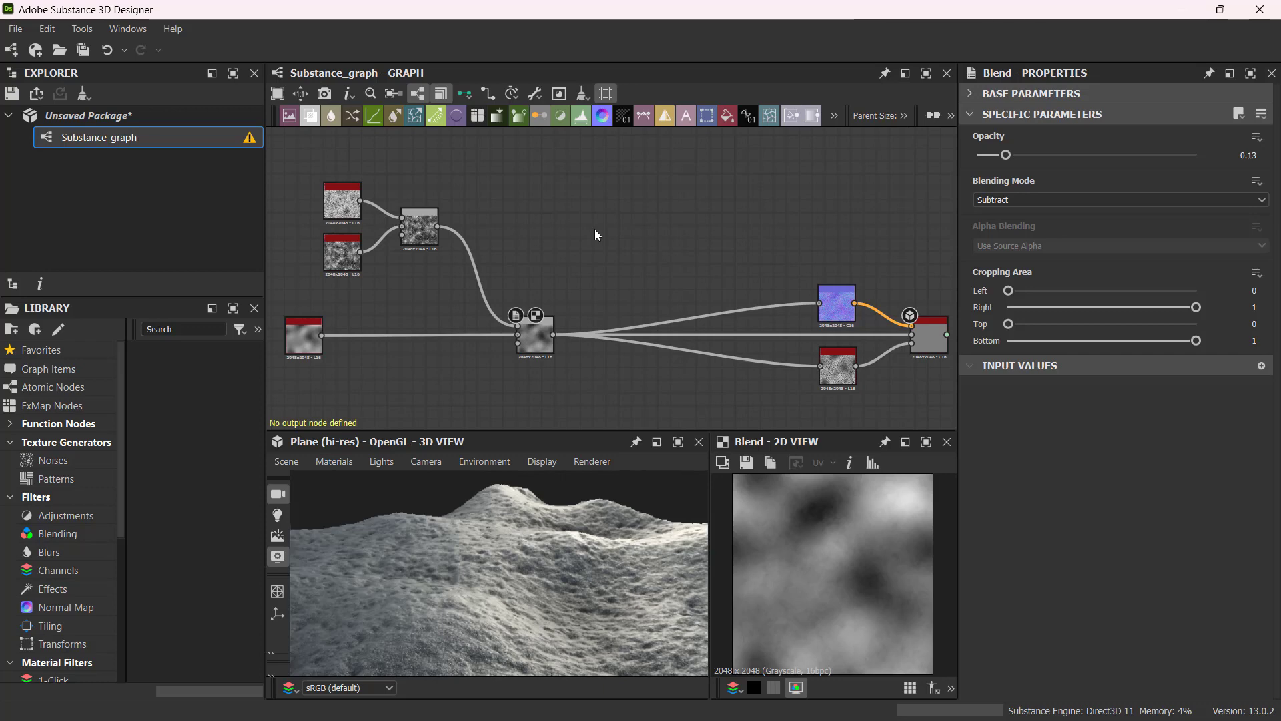
{"action": "key", "text": "space"}
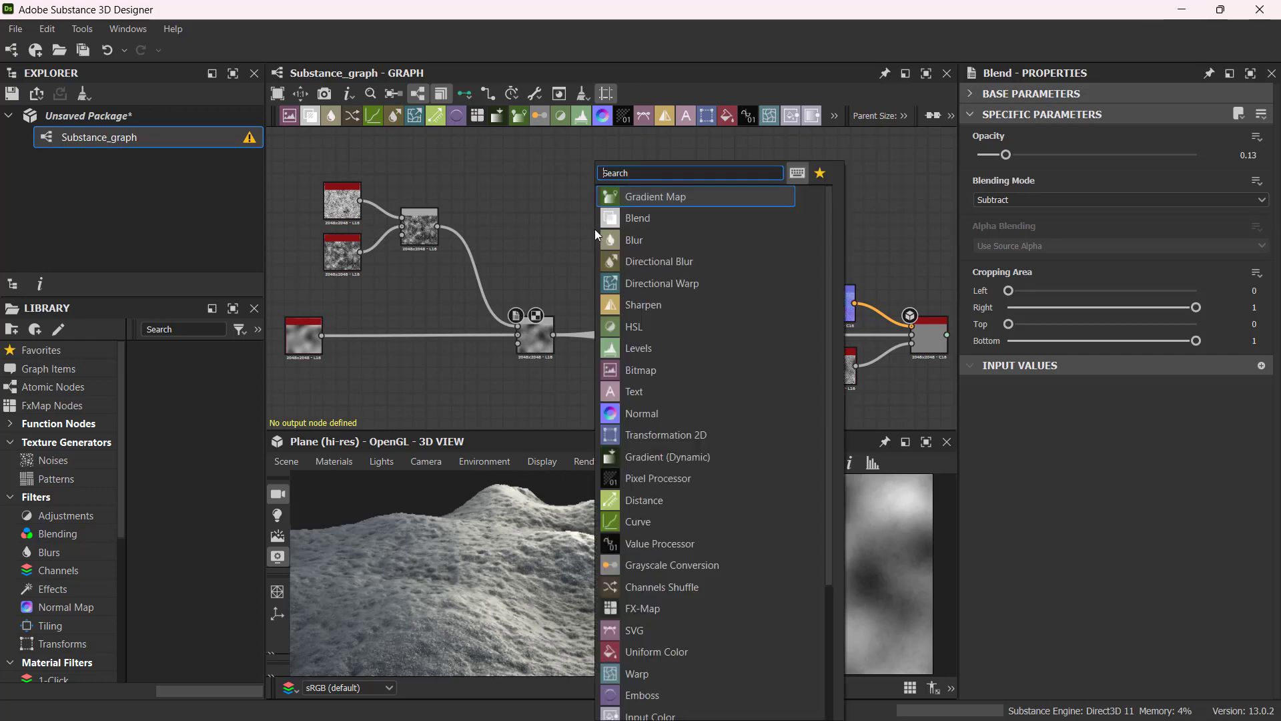
{"action": "type", "text": "dirt"}
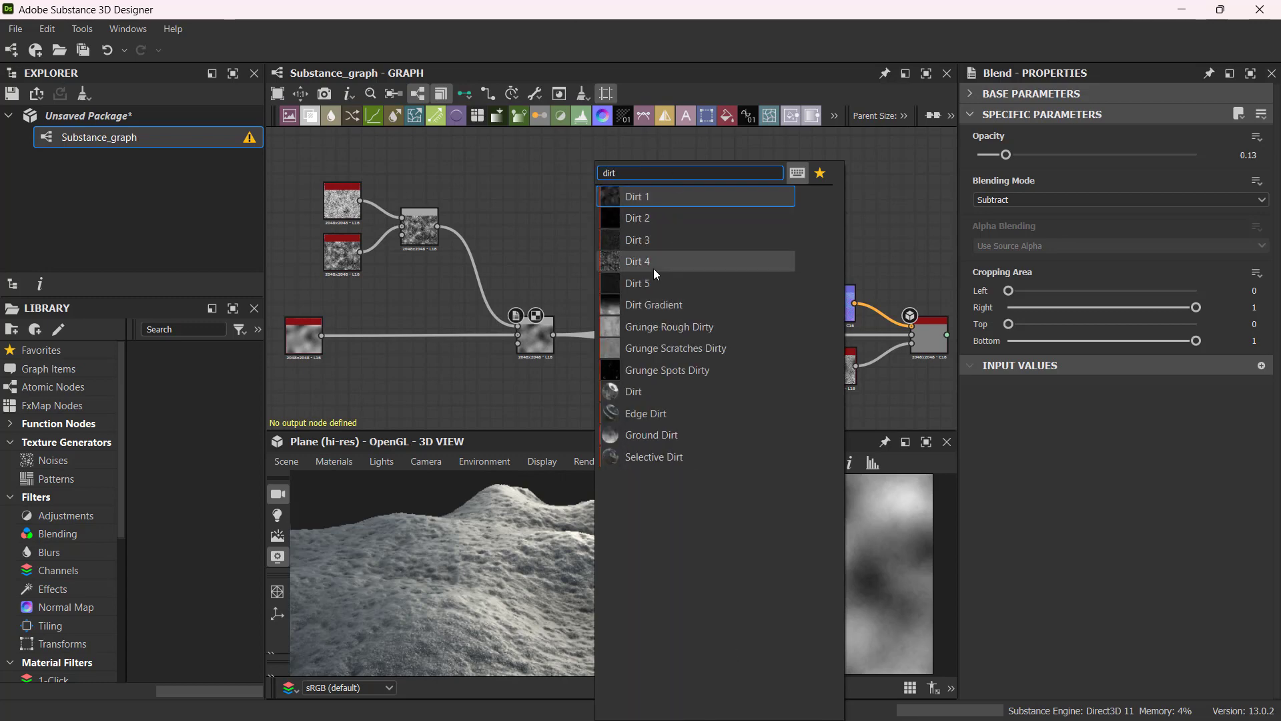
{"action": "left_click", "coordinate": [685, 244]}
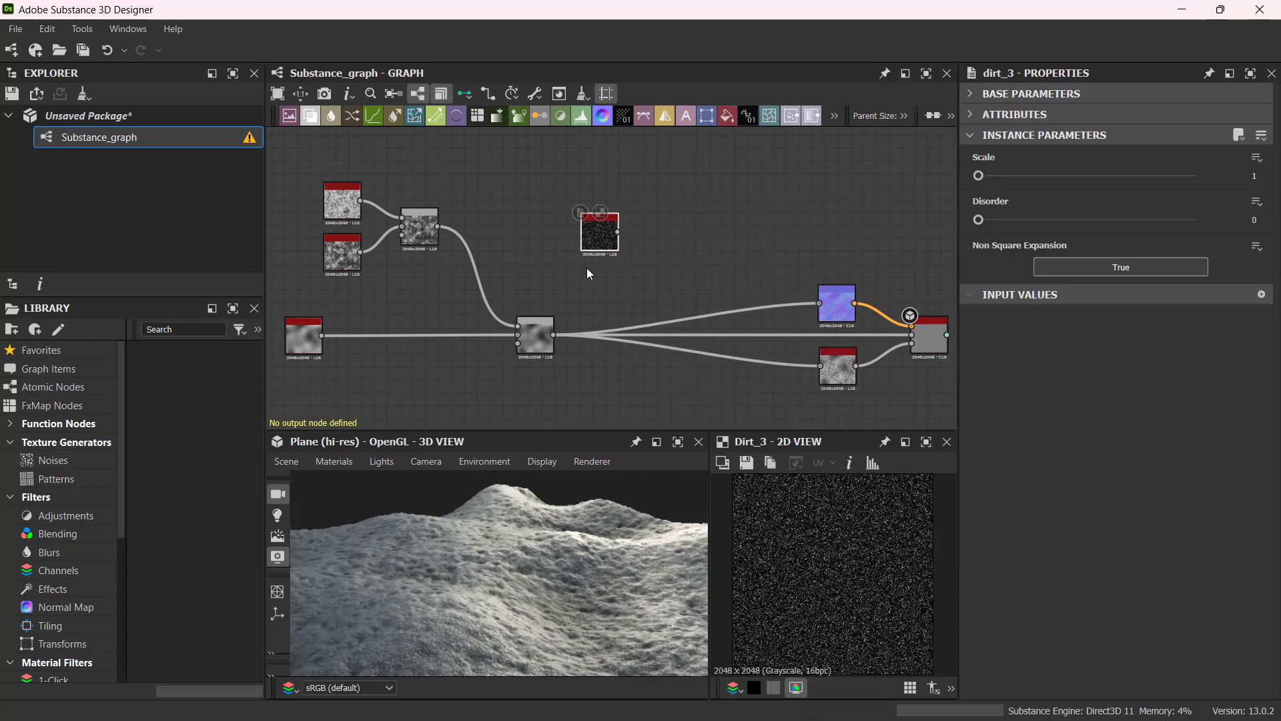
{"action": "scroll", "coordinate": [587, 268], "scroll_direction": "up", "scroll_amount": 6}
{"action": "scroll", "coordinate": [610, 225], "scroll_direction": "down", "scroll_amount": 3}
{"action": "middle_click_drag", "start_coordinate": [610, 200], "coordinate": [611, 228]}
{"action": "scroll", "coordinate": [611, 226], "scroll_direction": "down", "scroll_amount": 1}
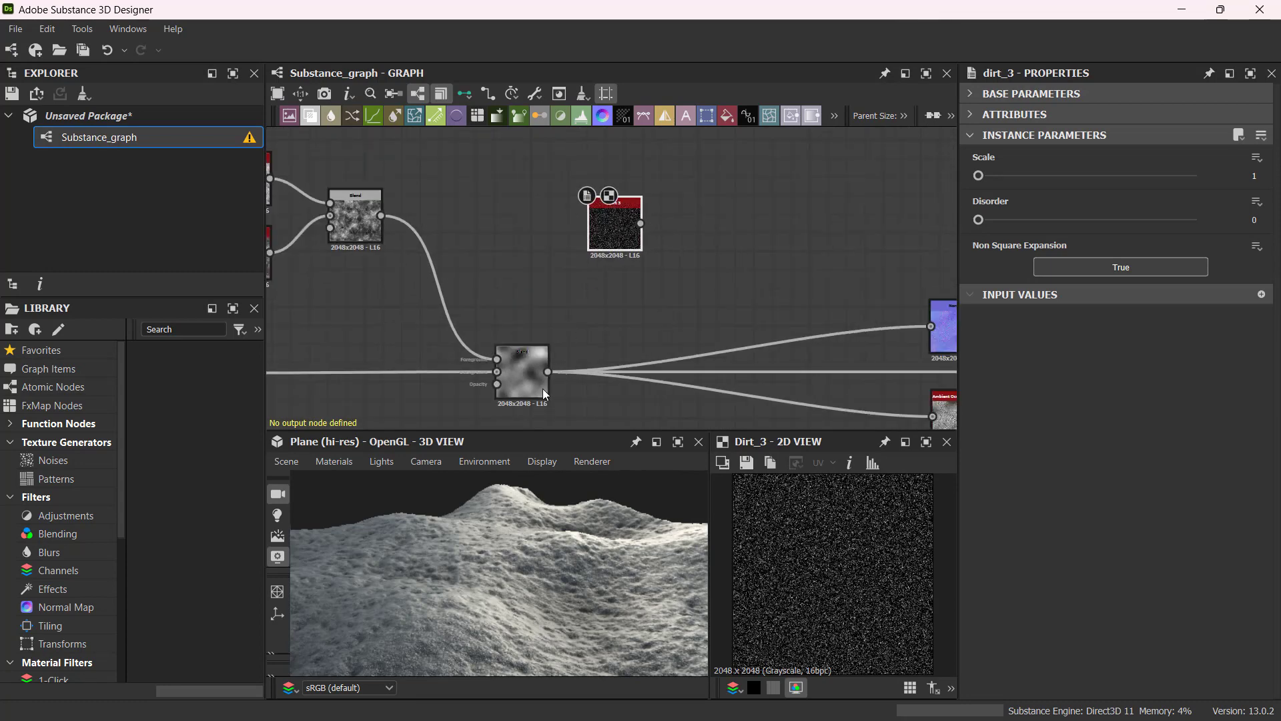
{"action": "left_click_drag", "start_coordinate": [608, 242], "coordinate": [590, 231]}
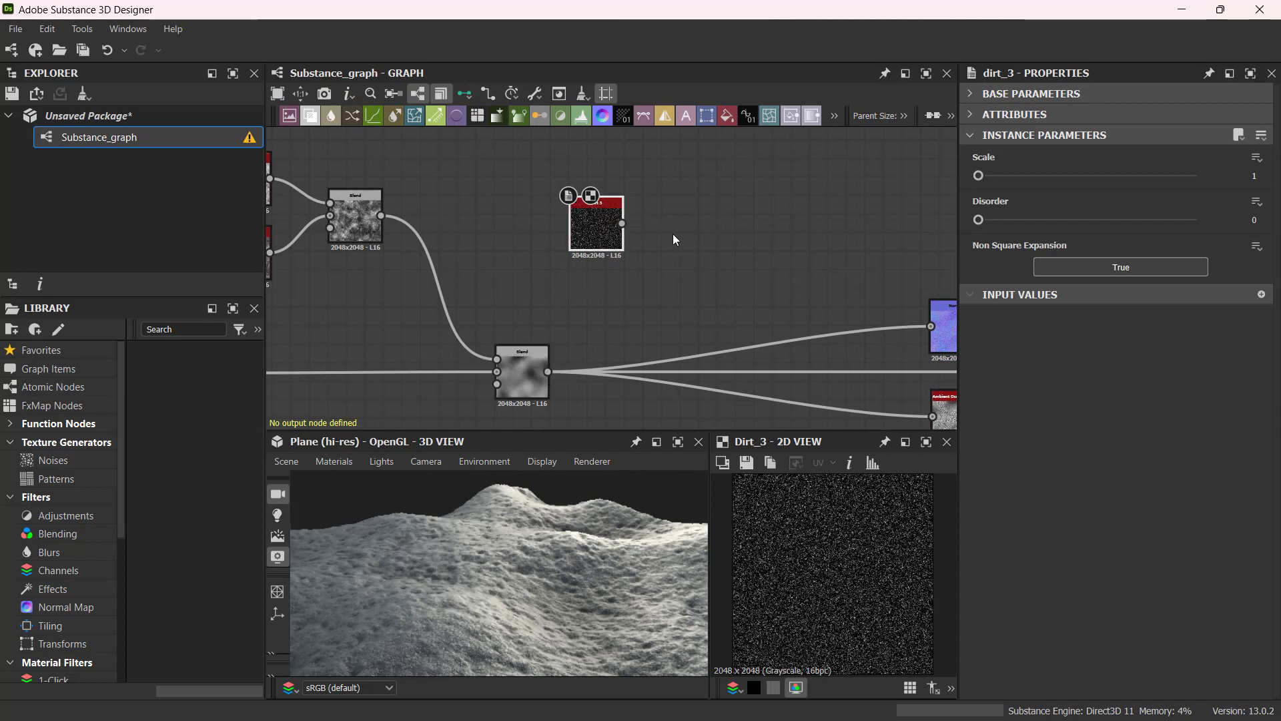
{"action": "key", "text": "space"}
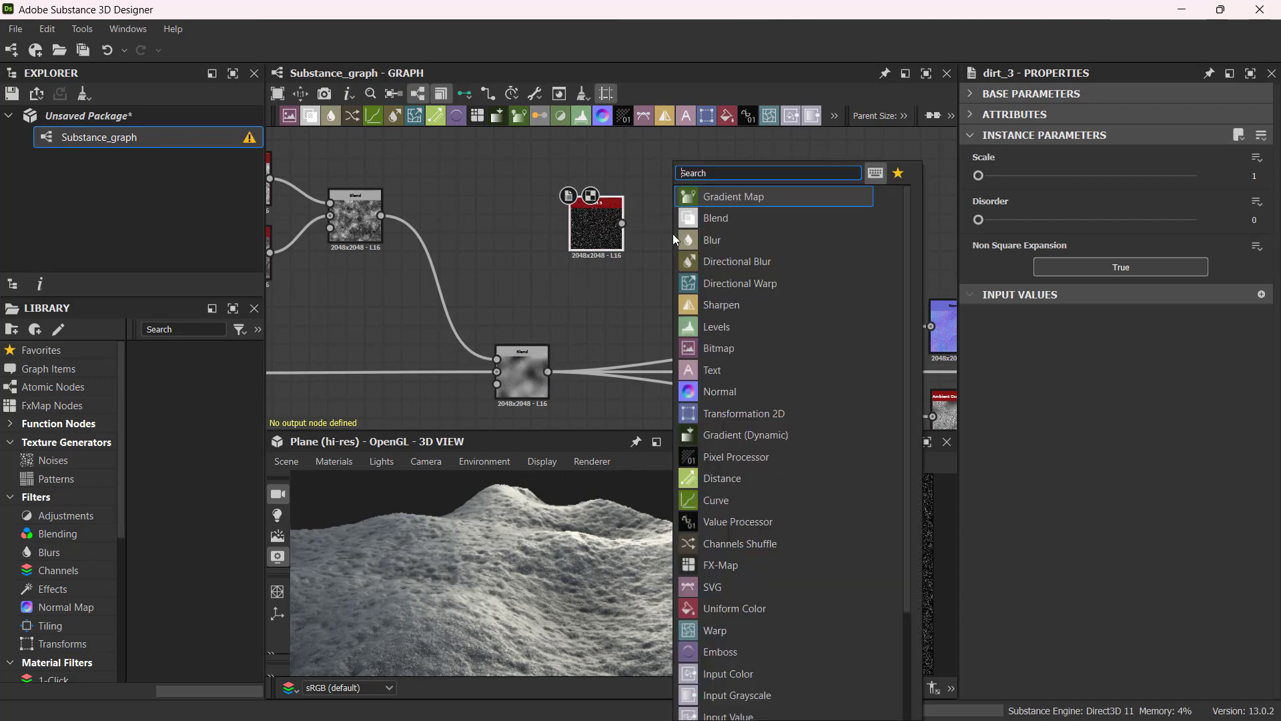
{"action": "left_click", "coordinate": [755, 219]}
{"action": "left_click_drag", "start_coordinate": [672, 230], "coordinate": [745, 285]}
{"action": "key", "text": "ctrl+z"}
{"action": "key", "text": "ctrl+z"}
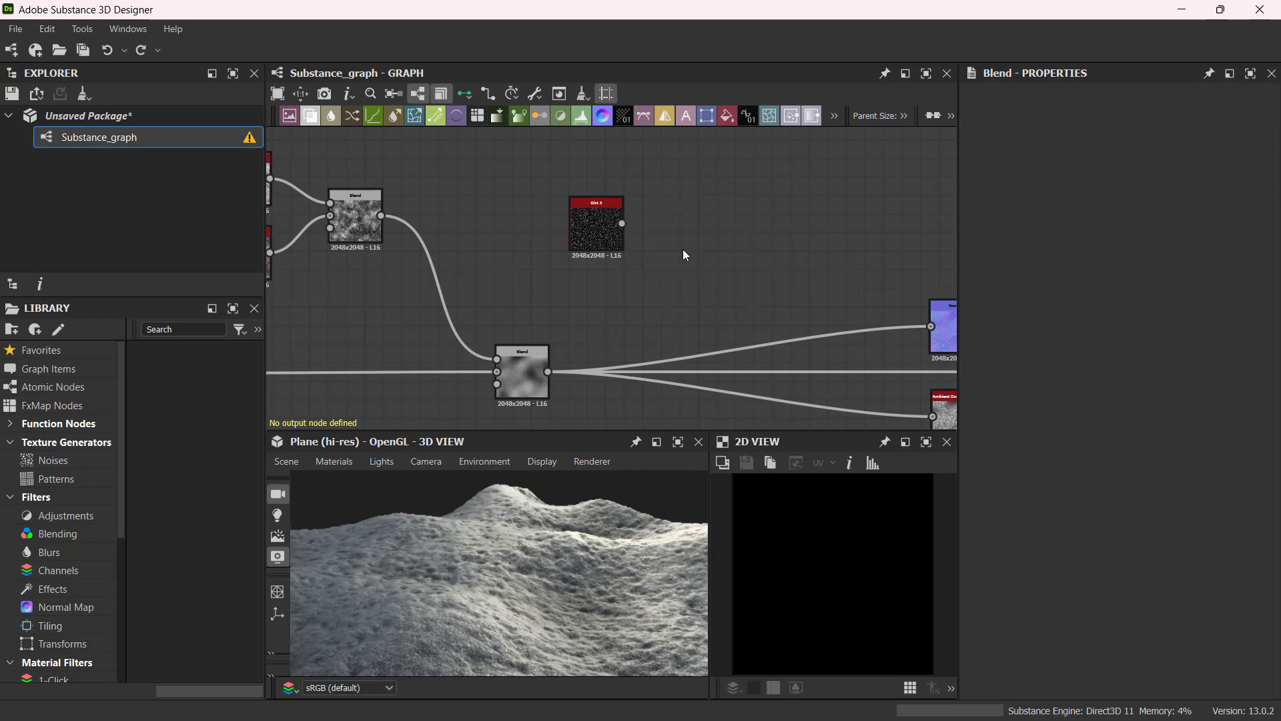
{"action": "left_click", "coordinate": [594, 218]}
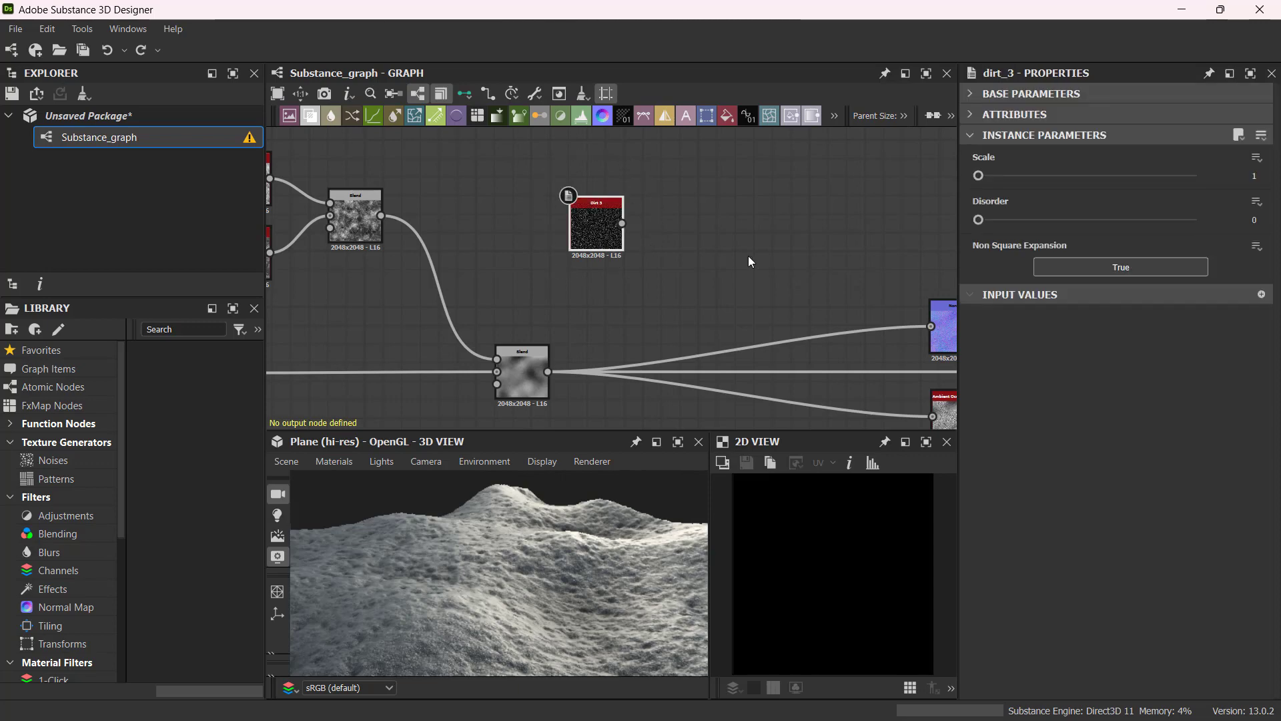
{"action": "key", "text": "space"}
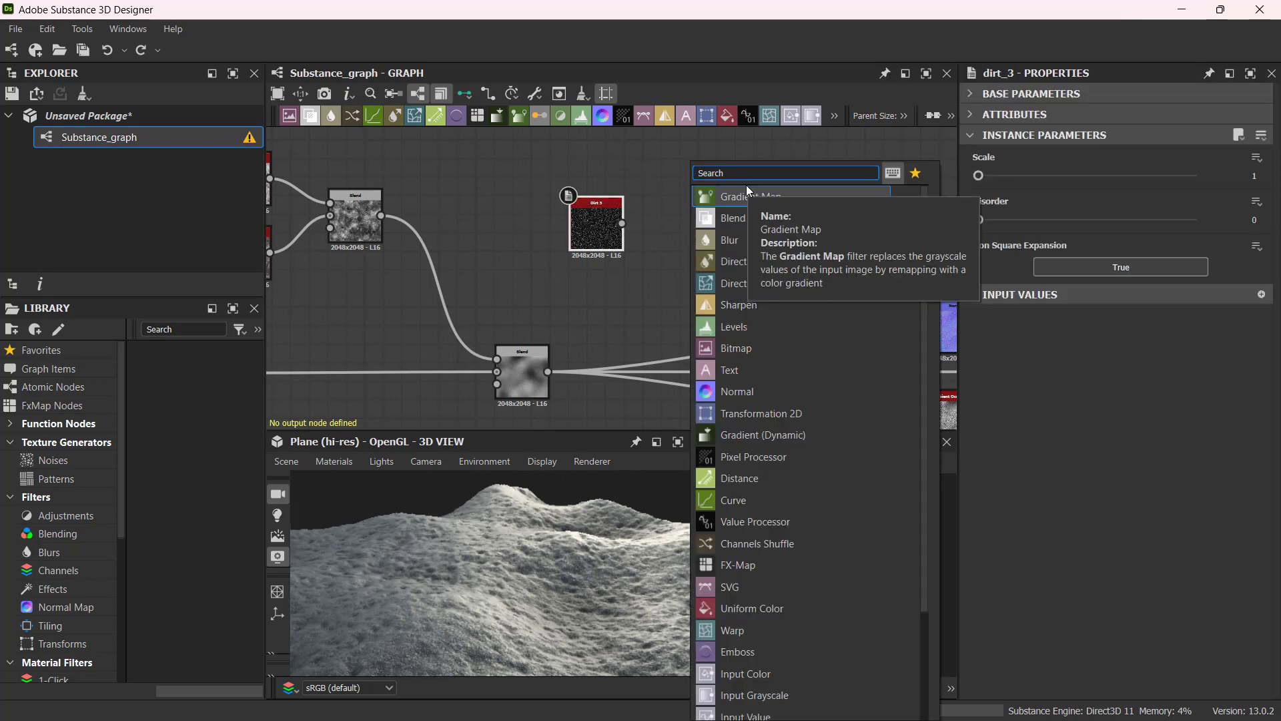
{"action": "left_click", "coordinate": [734, 219]}
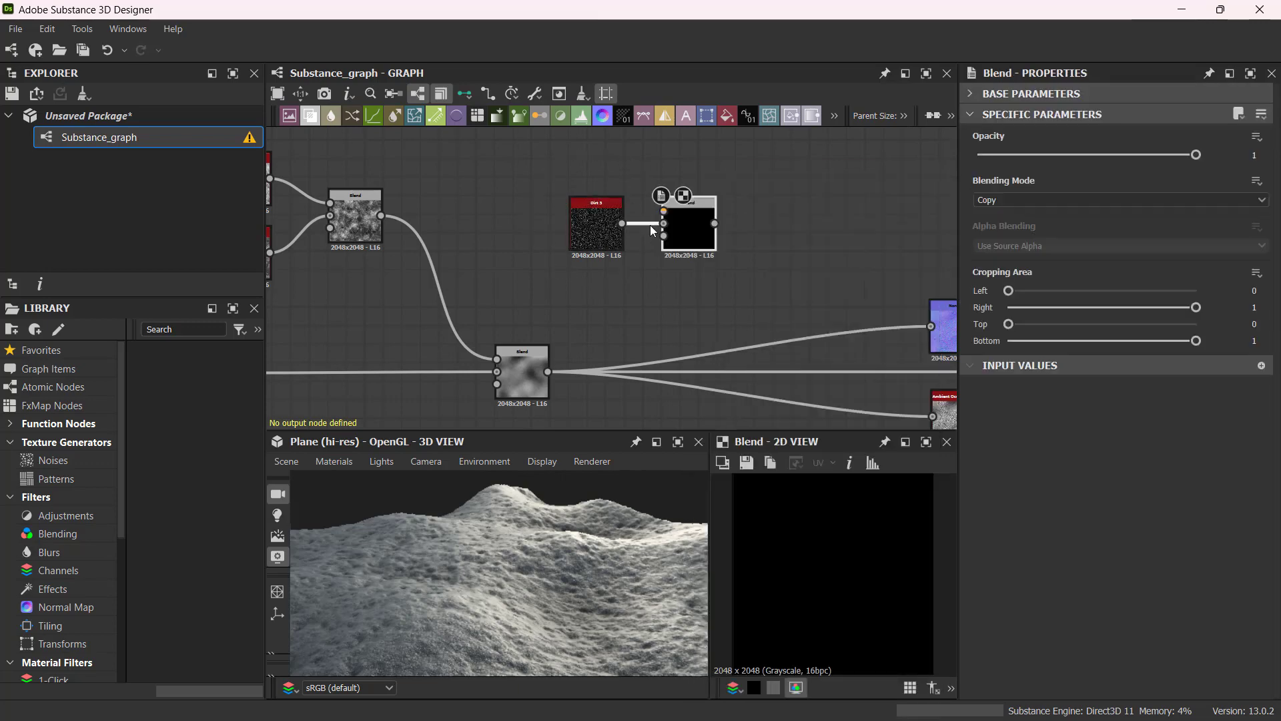
{"action": "key", "text": "ctrl+z"}
- Move Dirt 3 closer to the first Blend node, add an unconnected third Blend node and place it below and beyond Dirt 3
{"action": "left_click", "coordinate": [598, 223]}
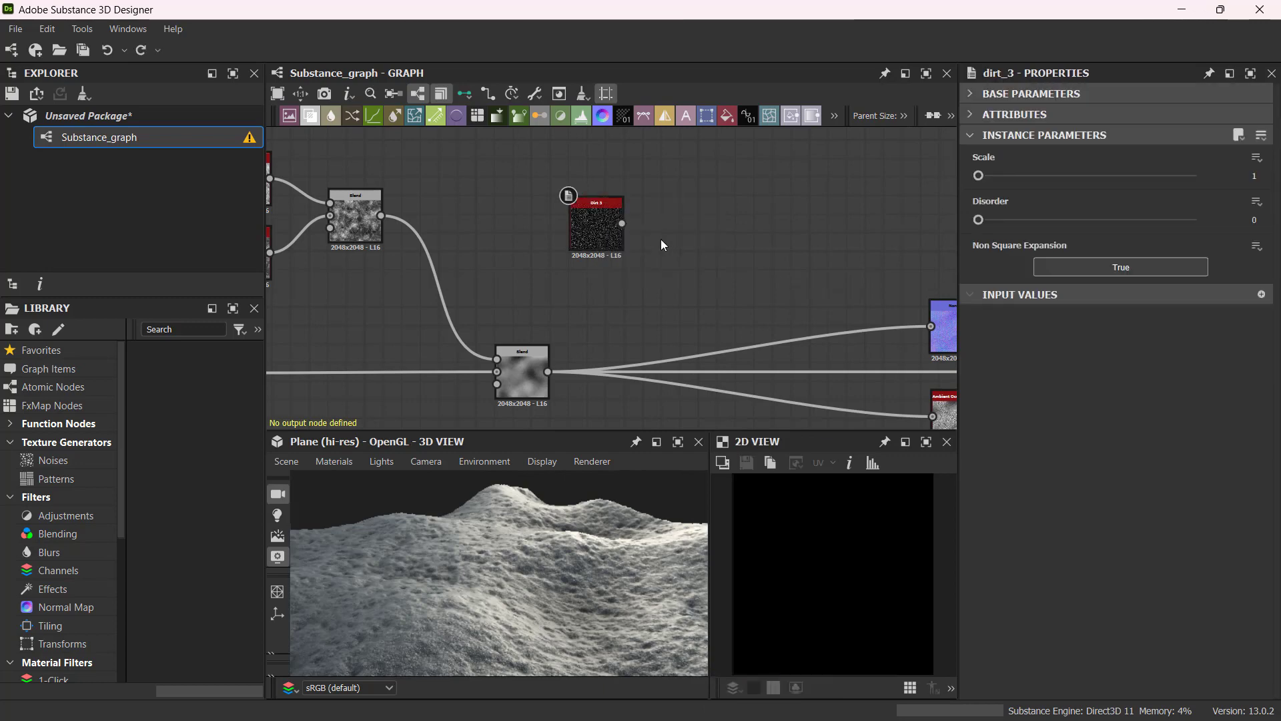
{"action": "left_click_drag", "start_coordinate": [610, 236], "coordinate": [573, 236]}
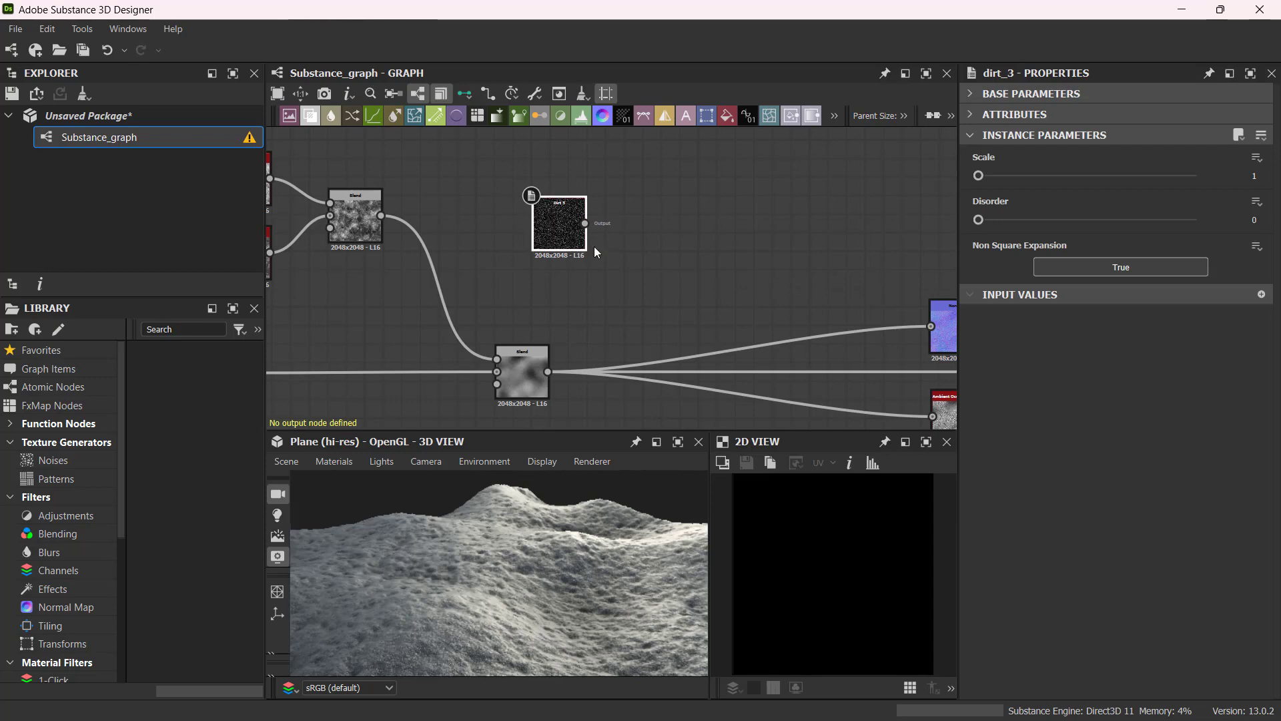
{"action": "left_click", "coordinate": [661, 242]}
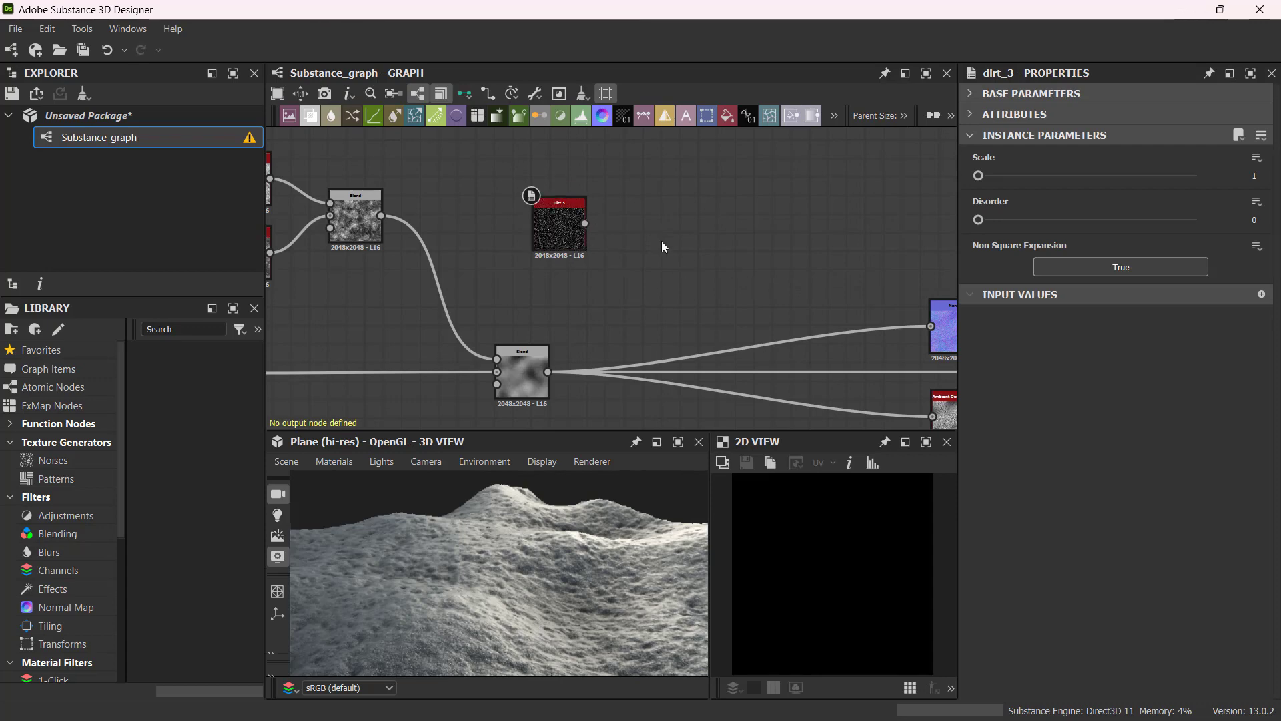
{"action": "key", "text": "space"}
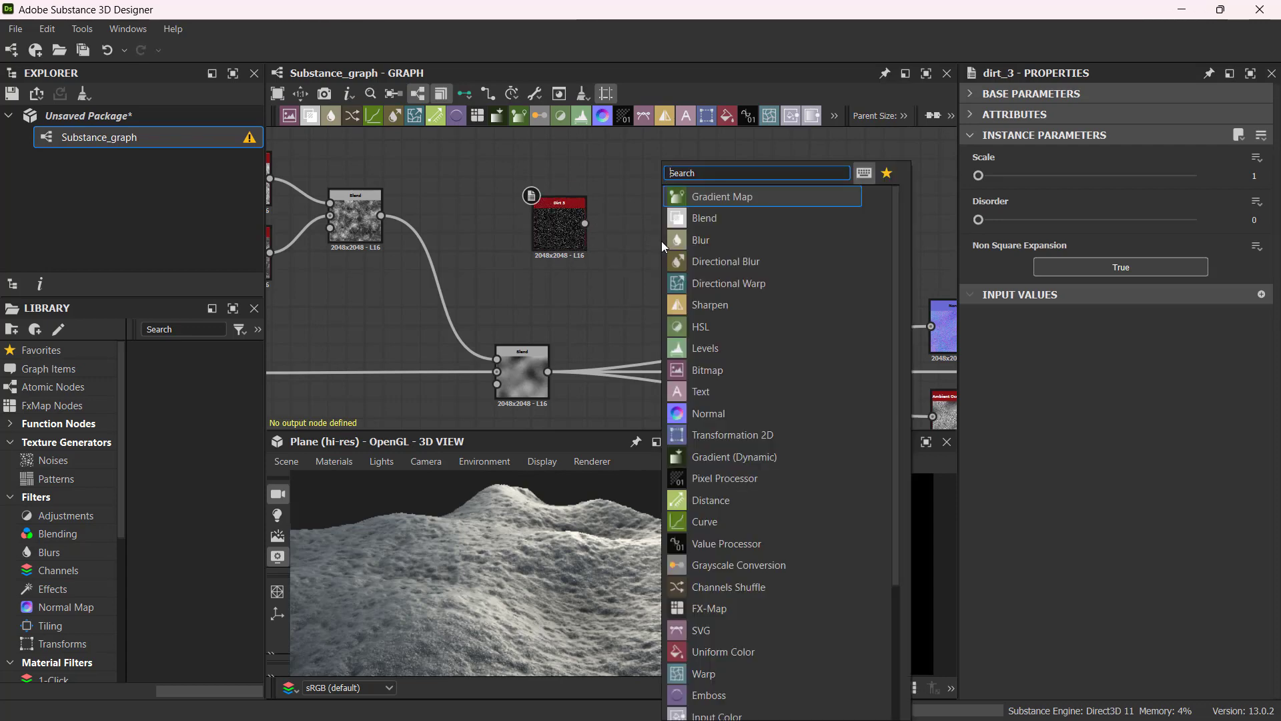
{"action": "type", "text": "bl"}
{"action": "key", "text": "Return"}
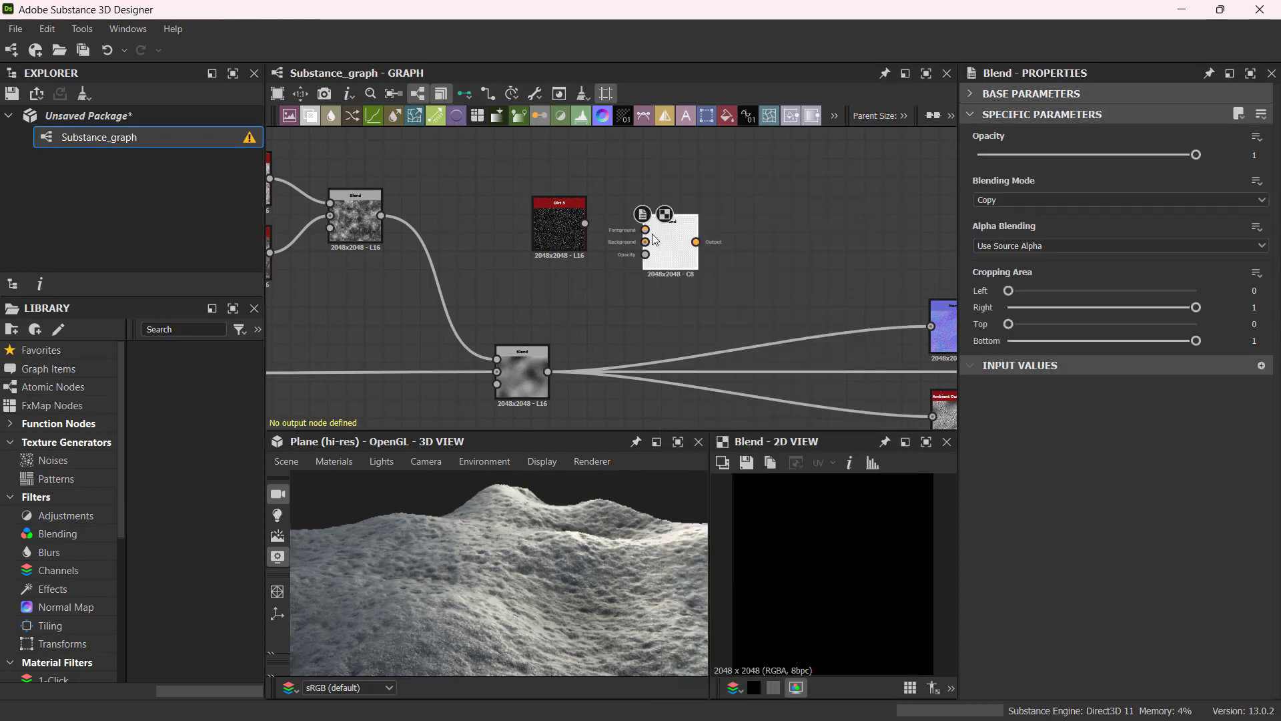
{"action": "left_click_drag", "start_coordinate": [673, 248], "coordinate": [674, 284]}
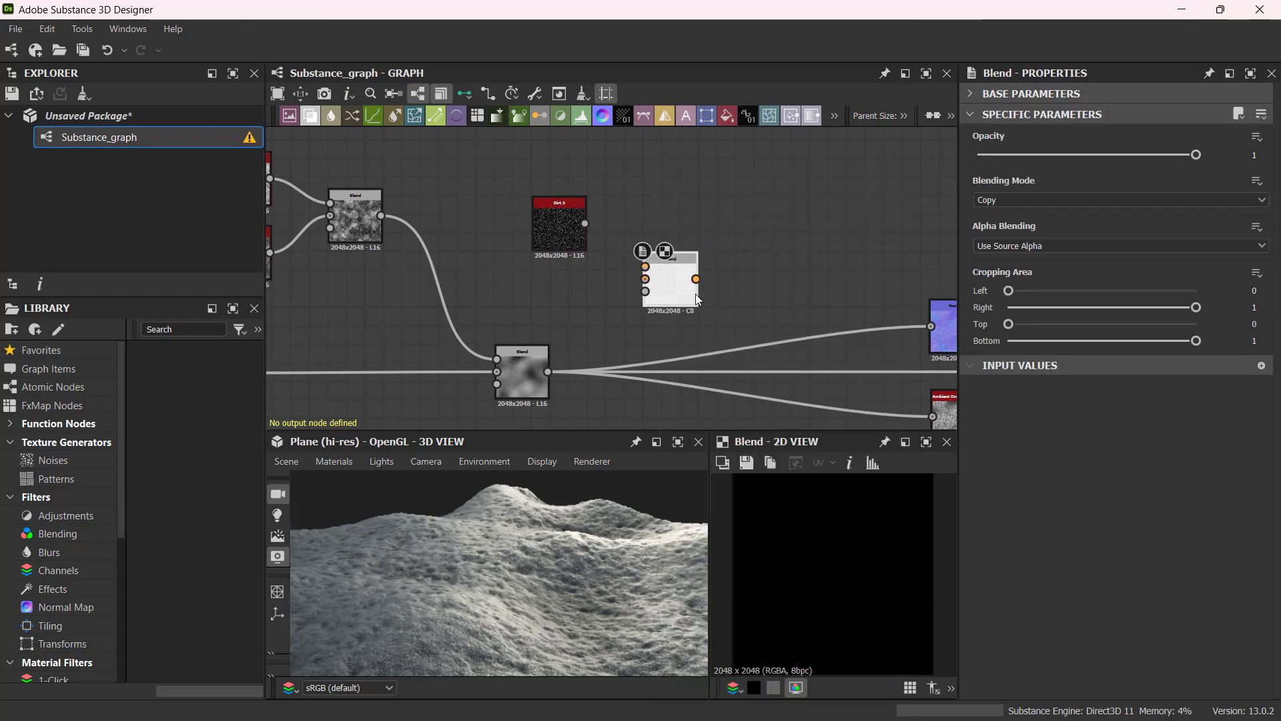
- Move Dirt 3 slightly farther from the third Blend node and preview its noise texture in the 2D view
{"action": "left_click_drag", "start_coordinate": [551, 225], "coordinate": [532, 227]}
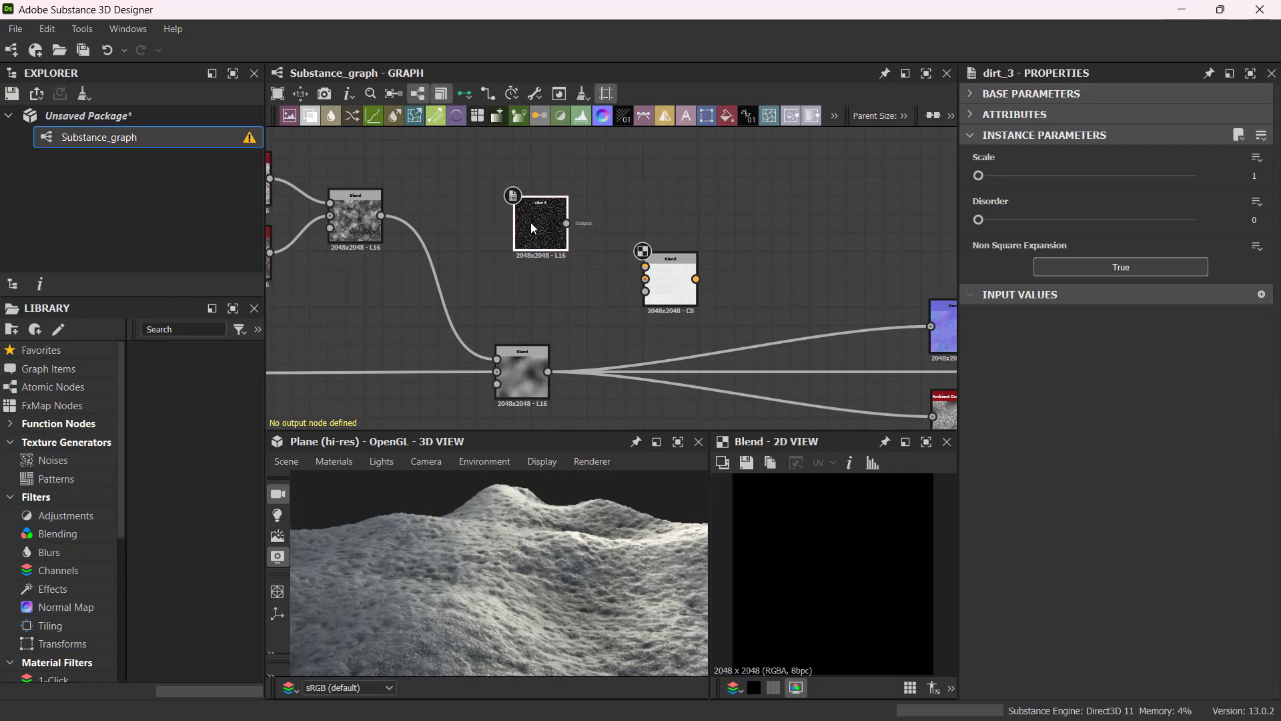
{"action": "double_click", "coordinate": [530, 222]}
{"action": "scroll", "coordinate": [862, 560], "scroll_direction": "up", "scroll_amount": 3}
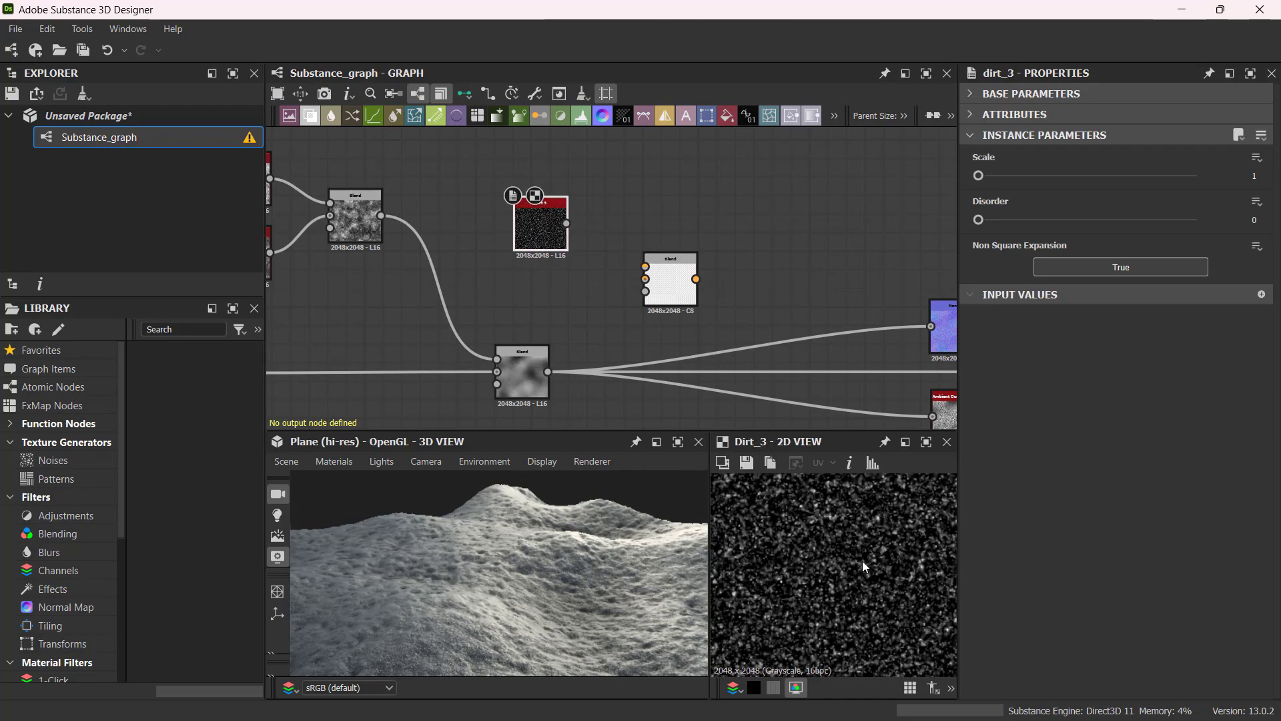
{"action": "scroll", "coordinate": [862, 560], "scroll_direction": "down", "scroll_amount": 6}
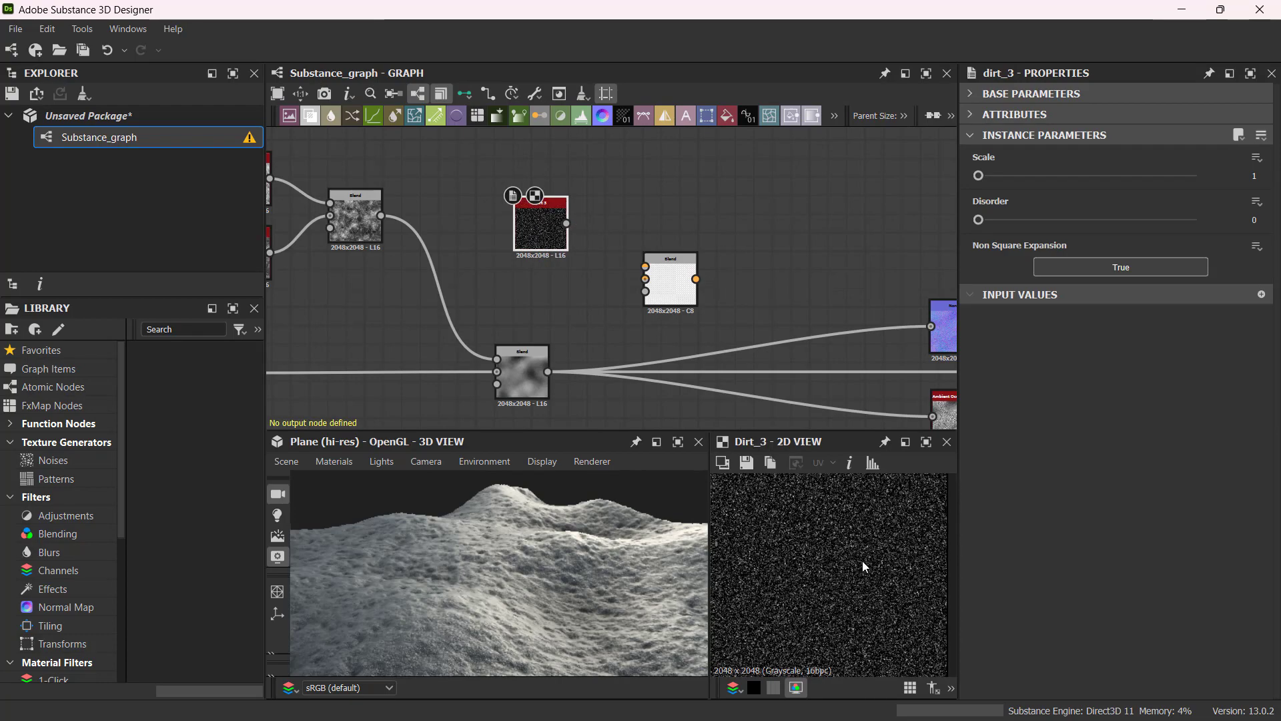
- Connect Dirt 3 to the third Blend node's Foreground and the second Blend node's output to its Background, and preview the result
{"action": "left_click", "coordinate": [674, 283]}
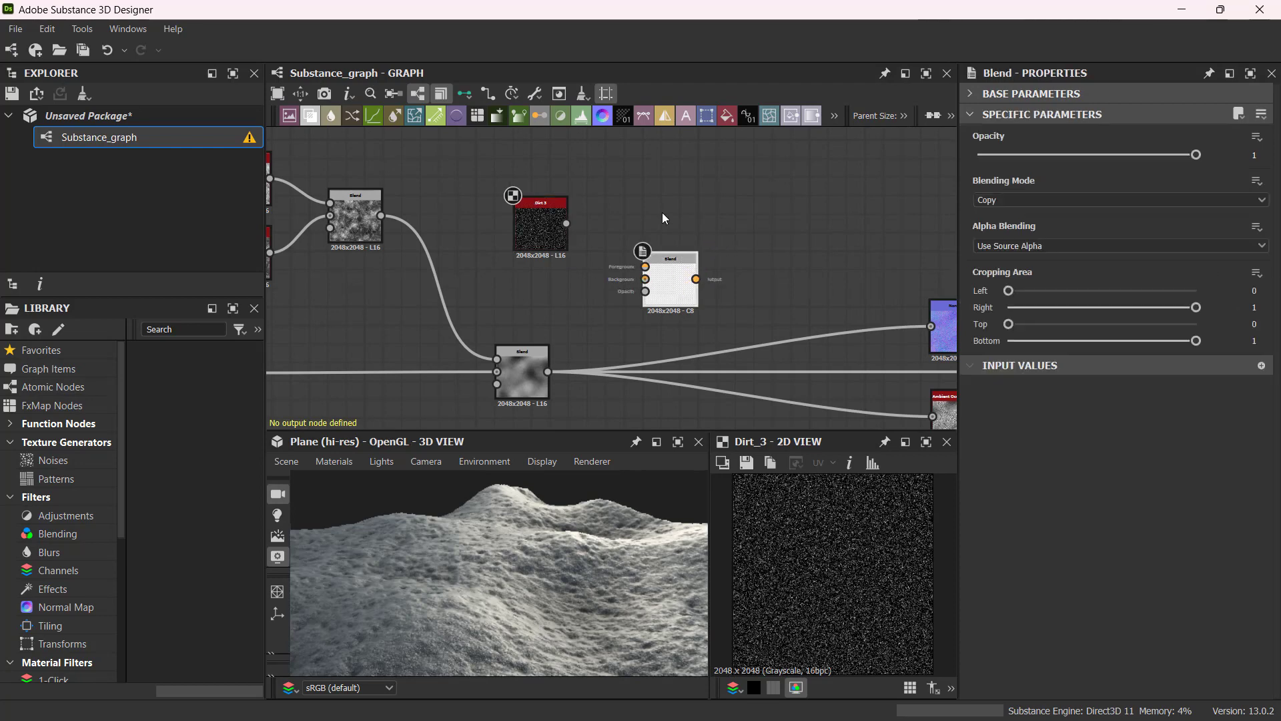
{"action": "left_click_drag", "start_coordinate": [646, 274], "coordinate": [751, 245]}
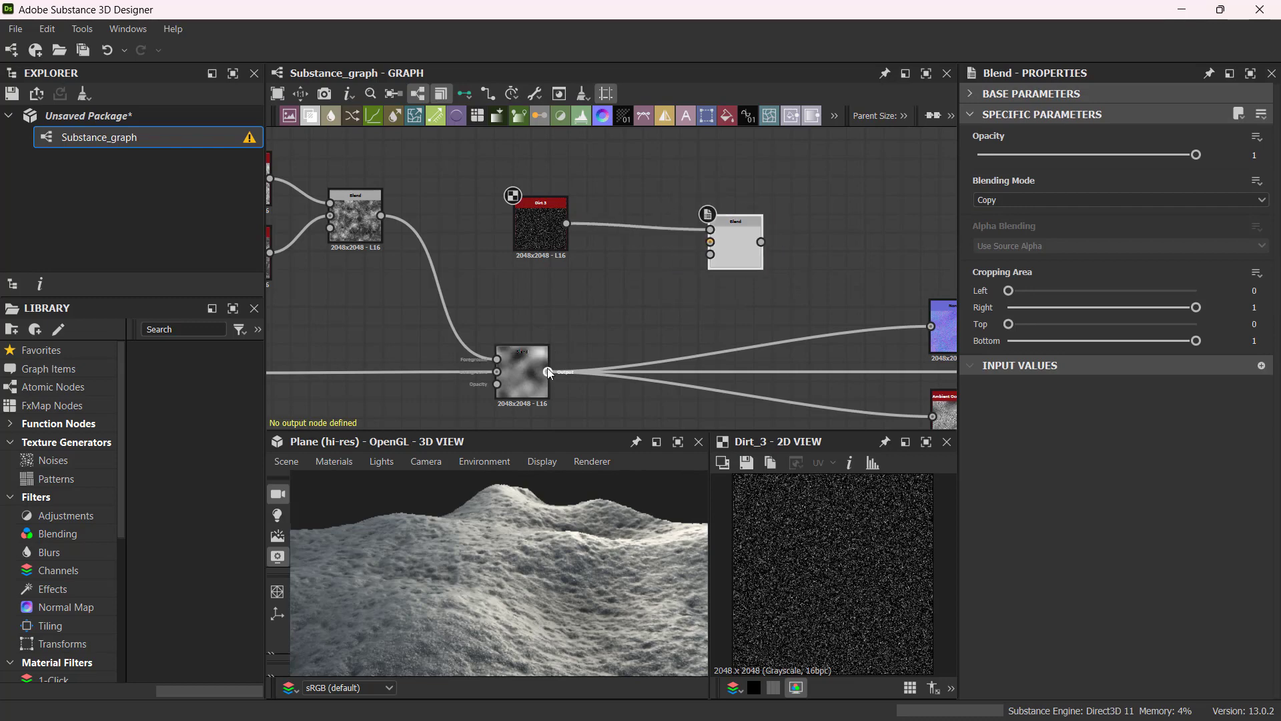
{"action": "left_click_drag", "start_coordinate": [583, 320], "coordinate": [707, 285]}
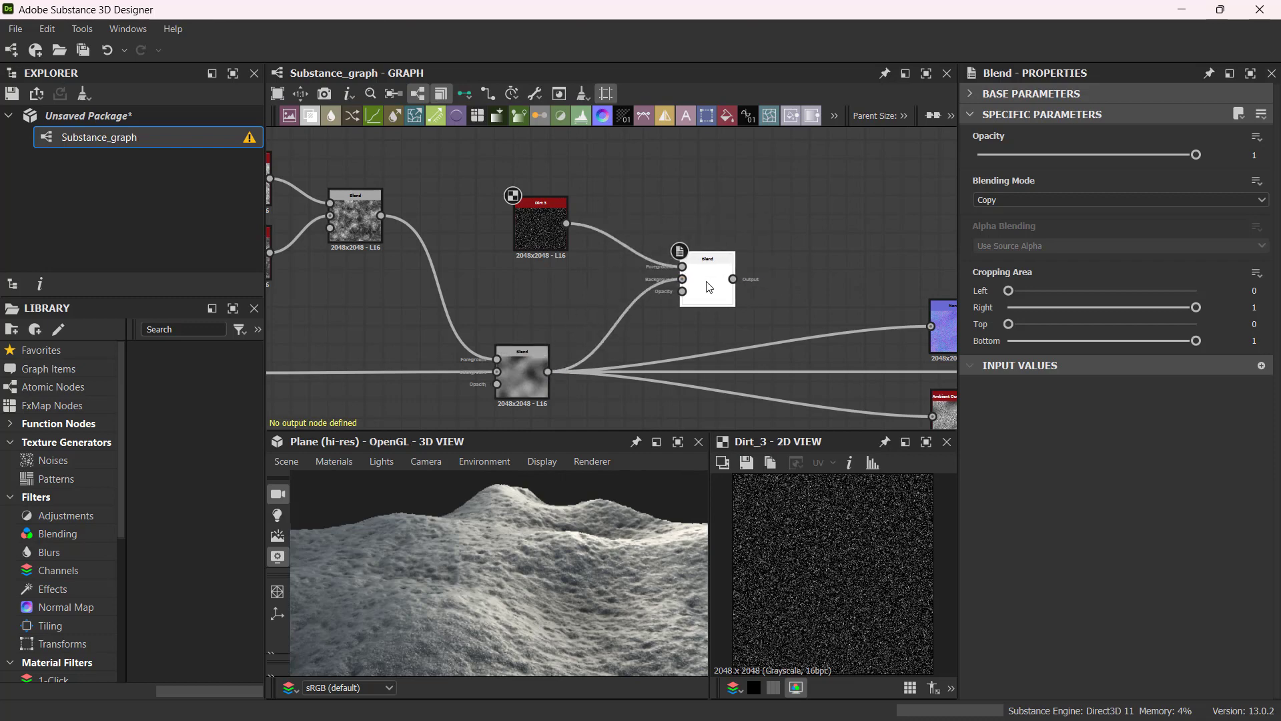
{"action": "double_click", "coordinate": [705, 291]}
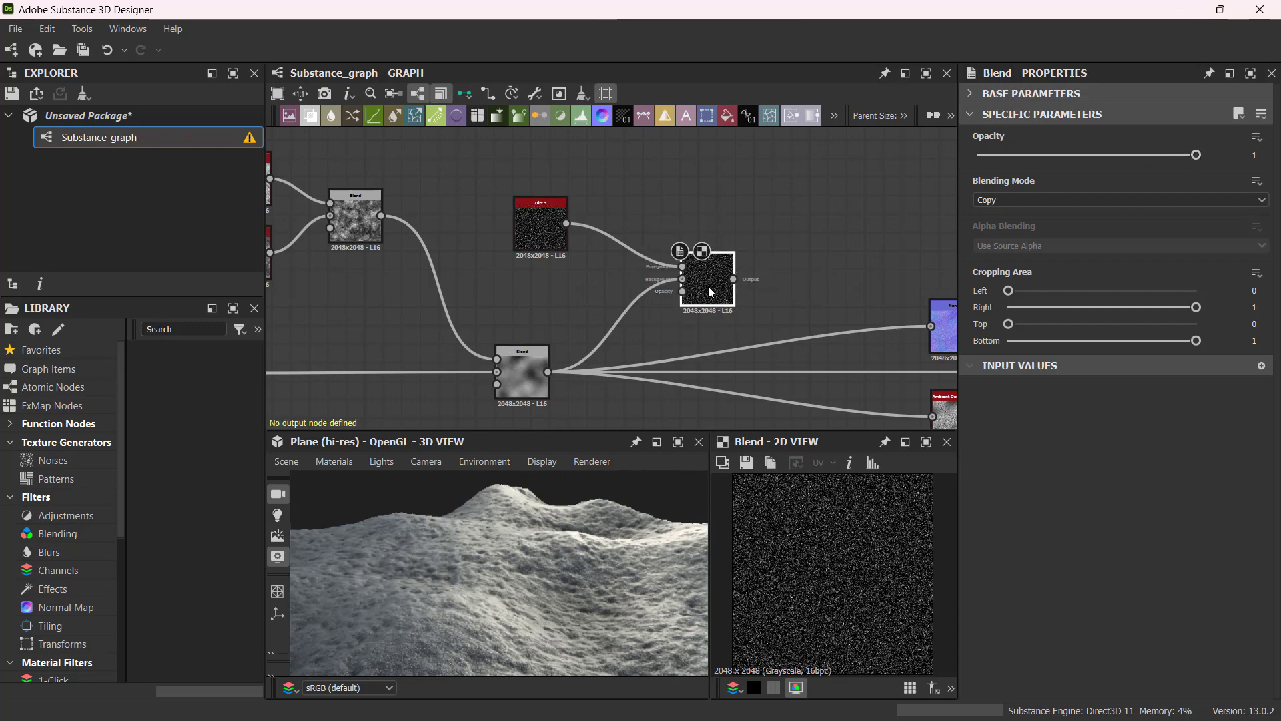
{"action": "mouse_move", "coordinate": [710, 292]}
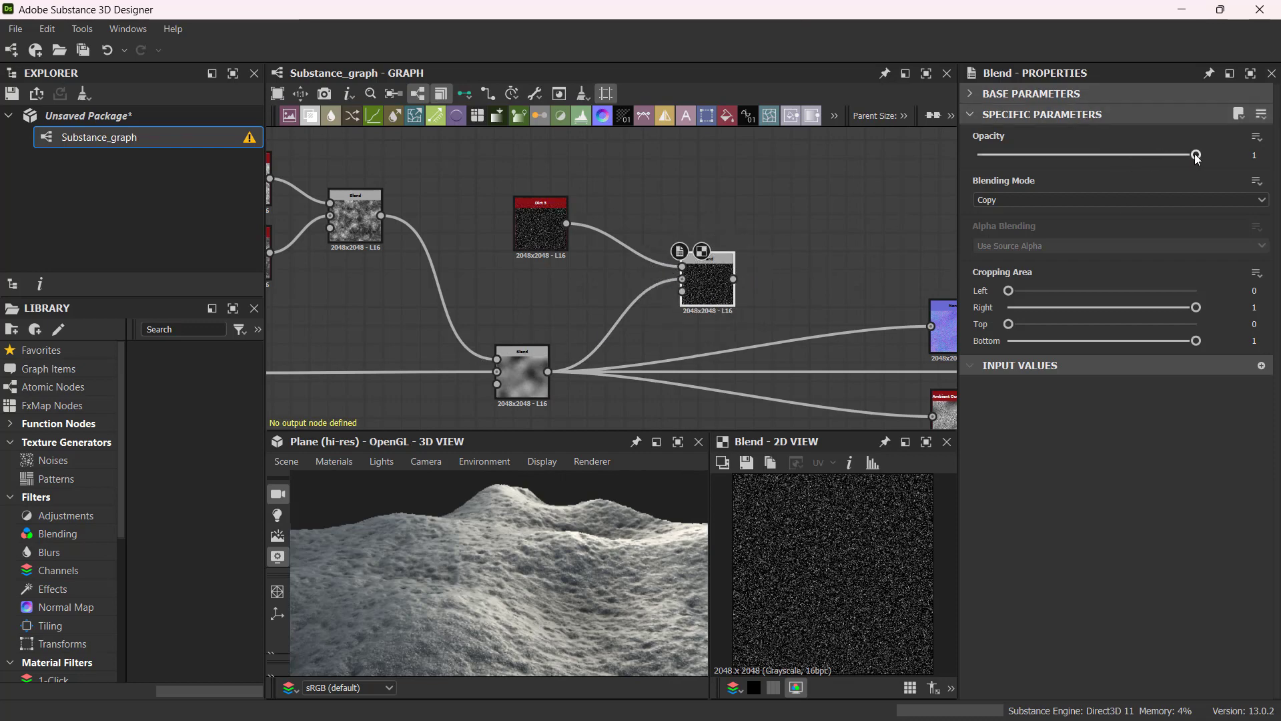
- Set the third Blend node's Opacity to 0.35 and move Dirt 3 farther away from it
{"action": "left_click_drag", "start_coordinate": [1196, 158], "coordinate": [1080, 154]}
{"action": "left_click_drag", "start_coordinate": [532, 238], "coordinate": [502, 231]}
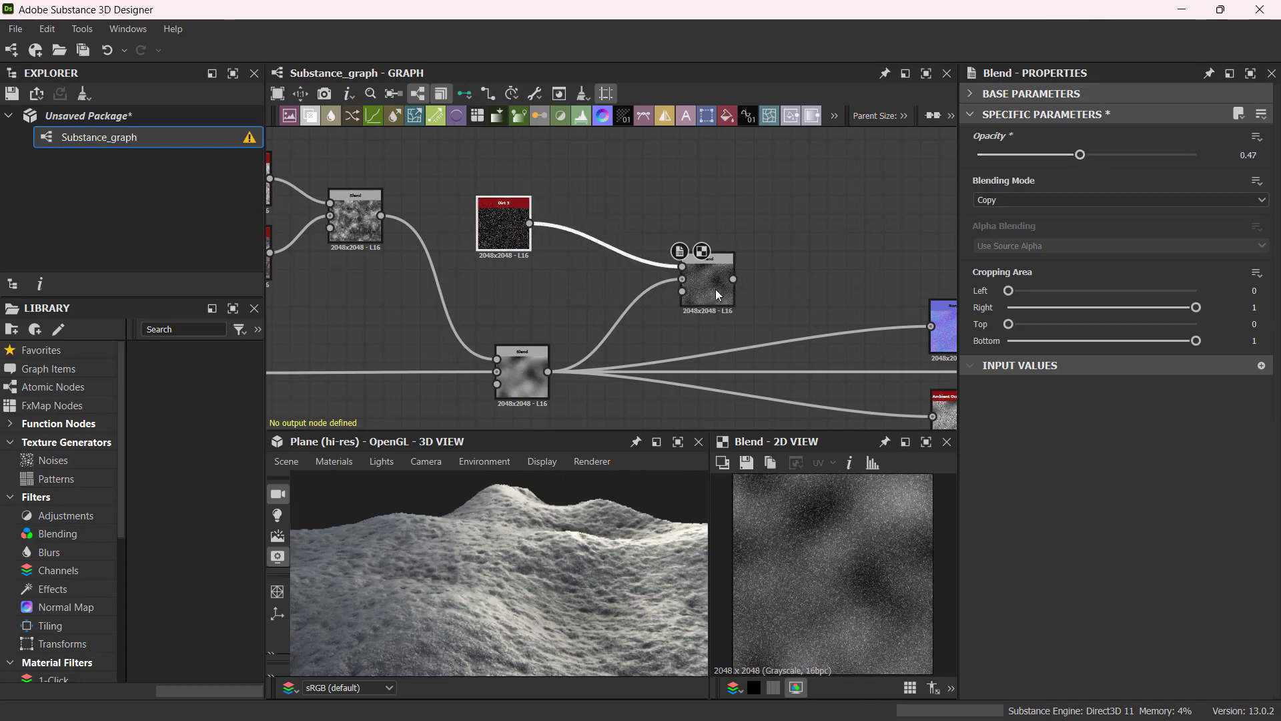
{"action": "double_click", "coordinate": [1257, 154]}
{"action": "key", "text": "Return"}
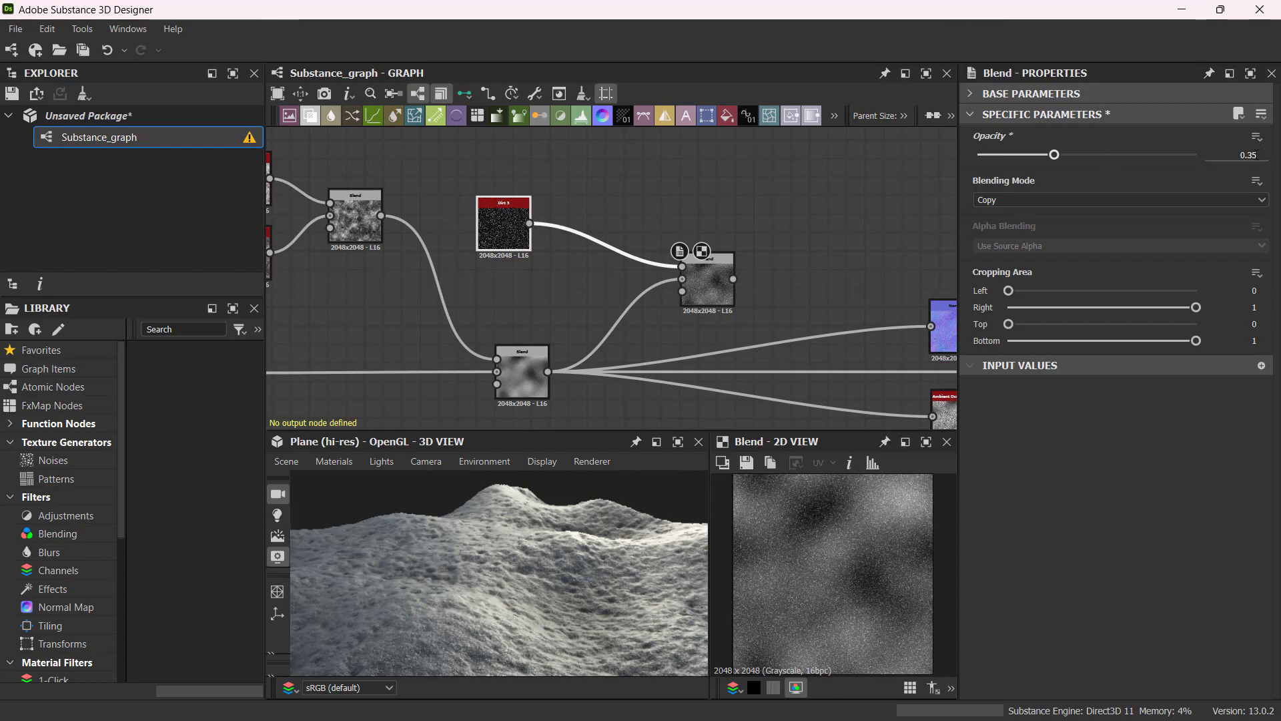
{"action": "scroll", "coordinate": [854, 564], "scroll_direction": "up", "scroll_amount": 2}
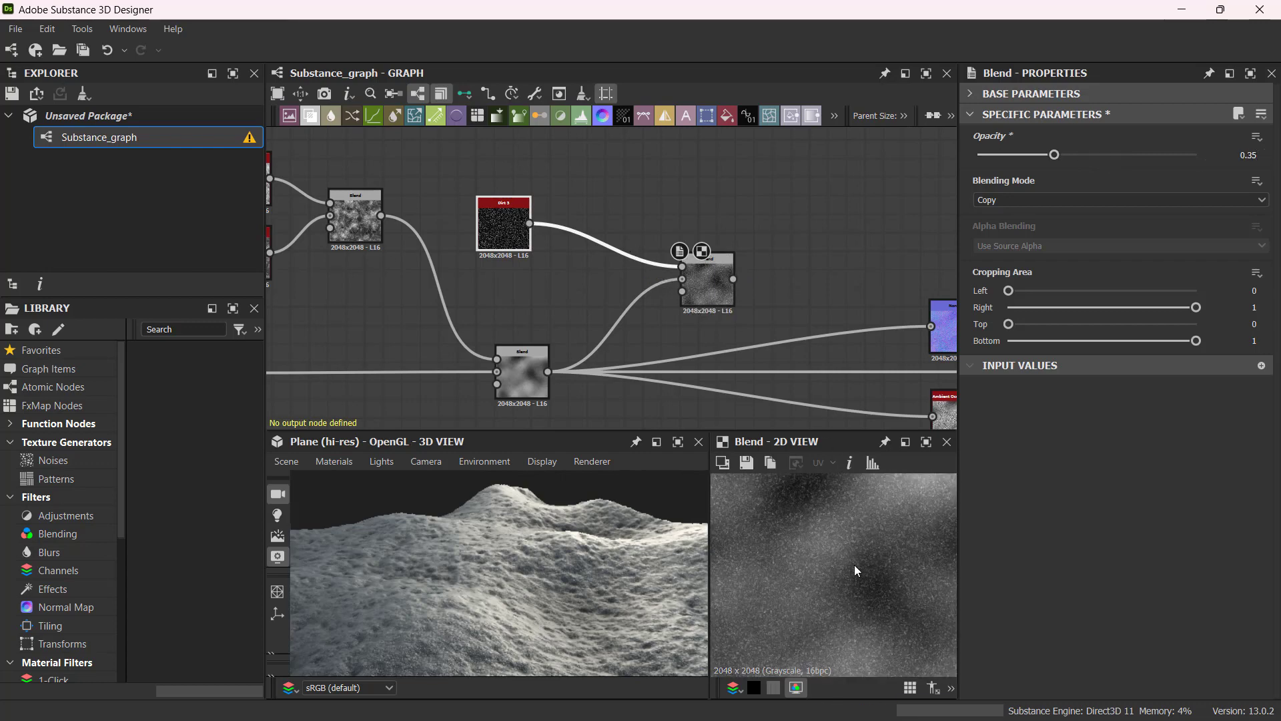
- Preview the Dirt 3 node and raise its Disorder to 0.53
{"action": "left_click", "coordinate": [503, 215]}
{"action": "double_click", "coordinate": [503, 215]}
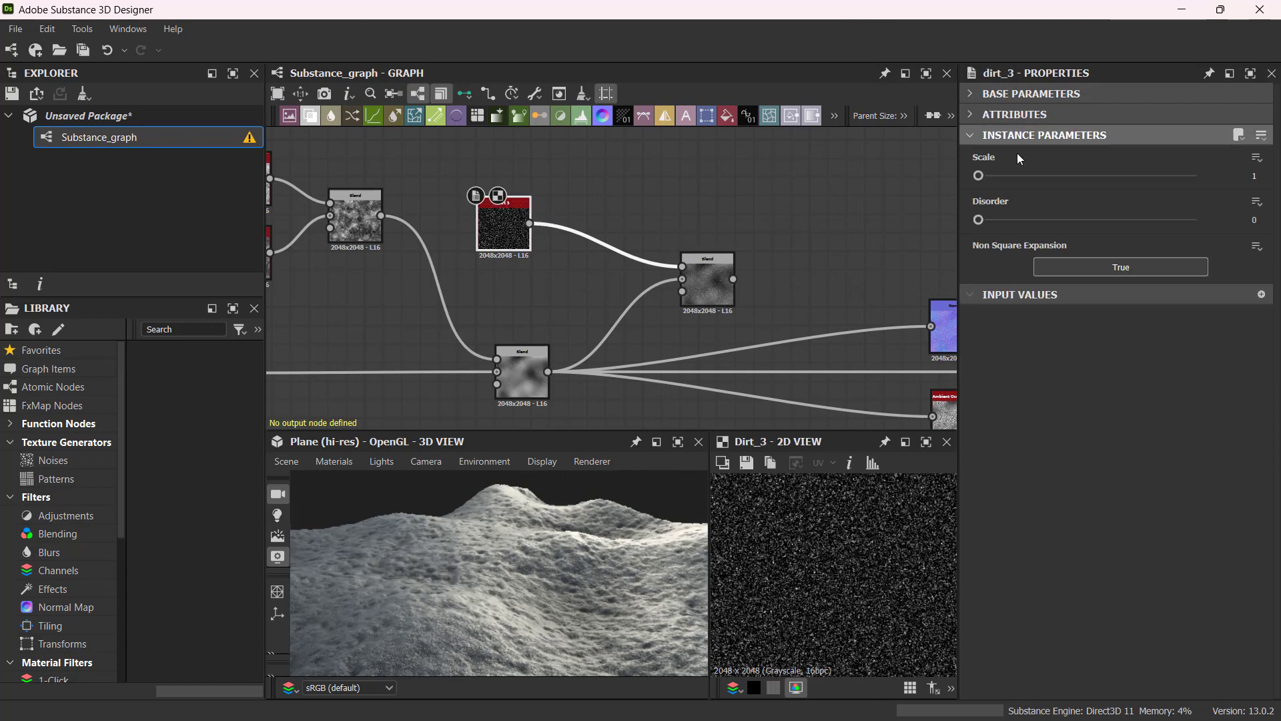
{"action": "left_click_drag", "start_coordinate": [990, 176], "coordinate": [1094, 215]}
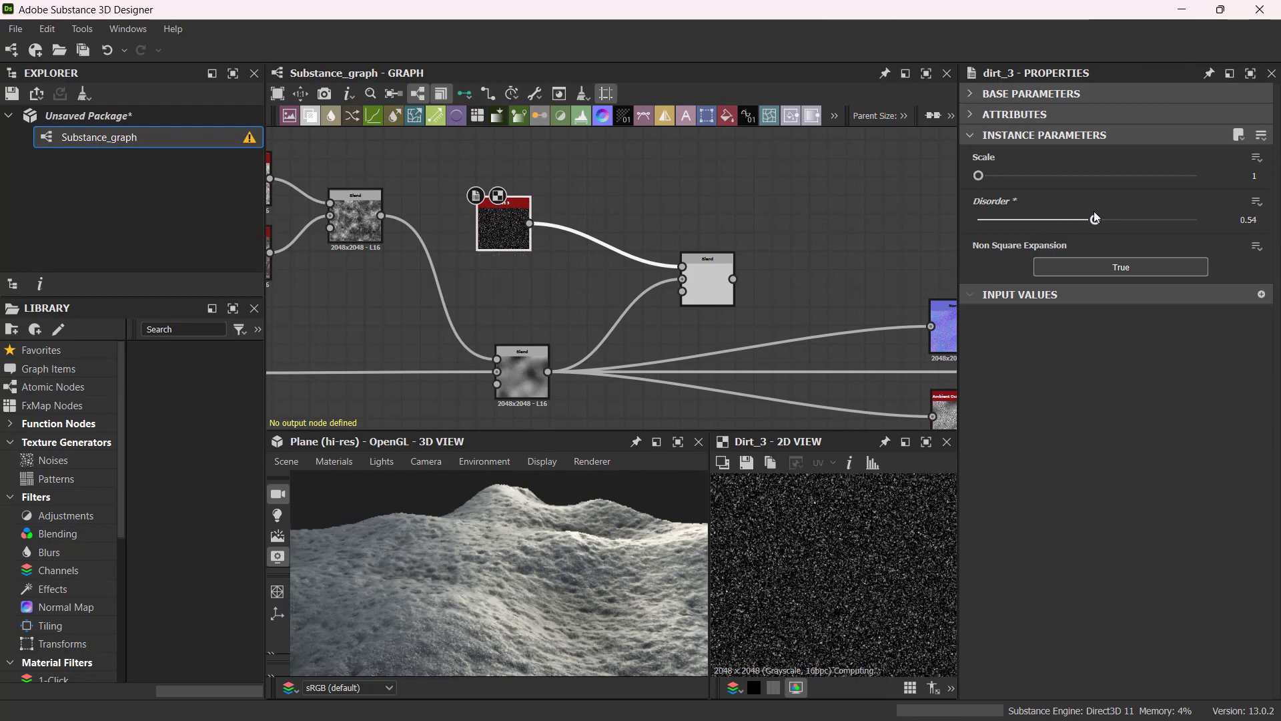
- Move the third Blend node farther from Dirt 3 and add a Levels node between the two
{"action": "mouse_move", "coordinate": [708, 284]}
{"action": "left_mouse_down"}
{"action": "mouse_move", "coordinate": [744, 283]}
{"action": "mouse_move", "coordinate": [731, 283]}
{"action": "left_mouse_up"}
{"action": "left_click", "coordinate": [617, 199]}
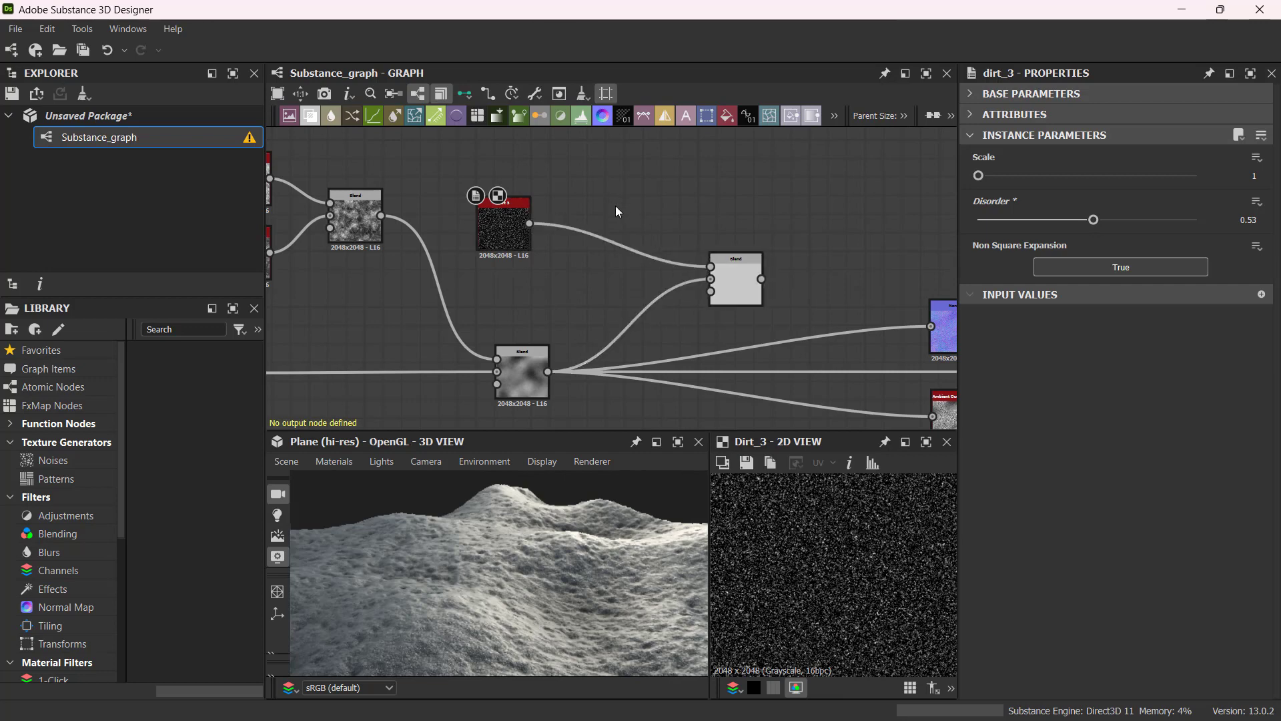
{"action": "key", "text": "space"}
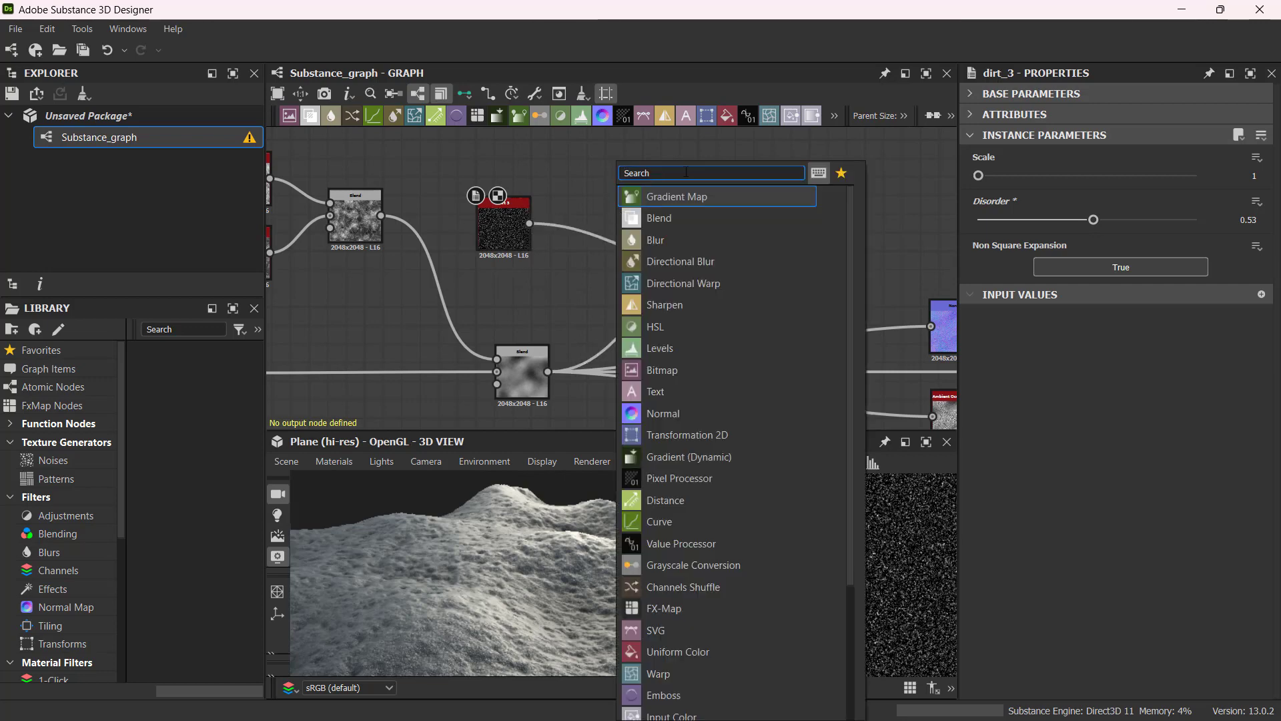
{"action": "type", "text": "leve"}
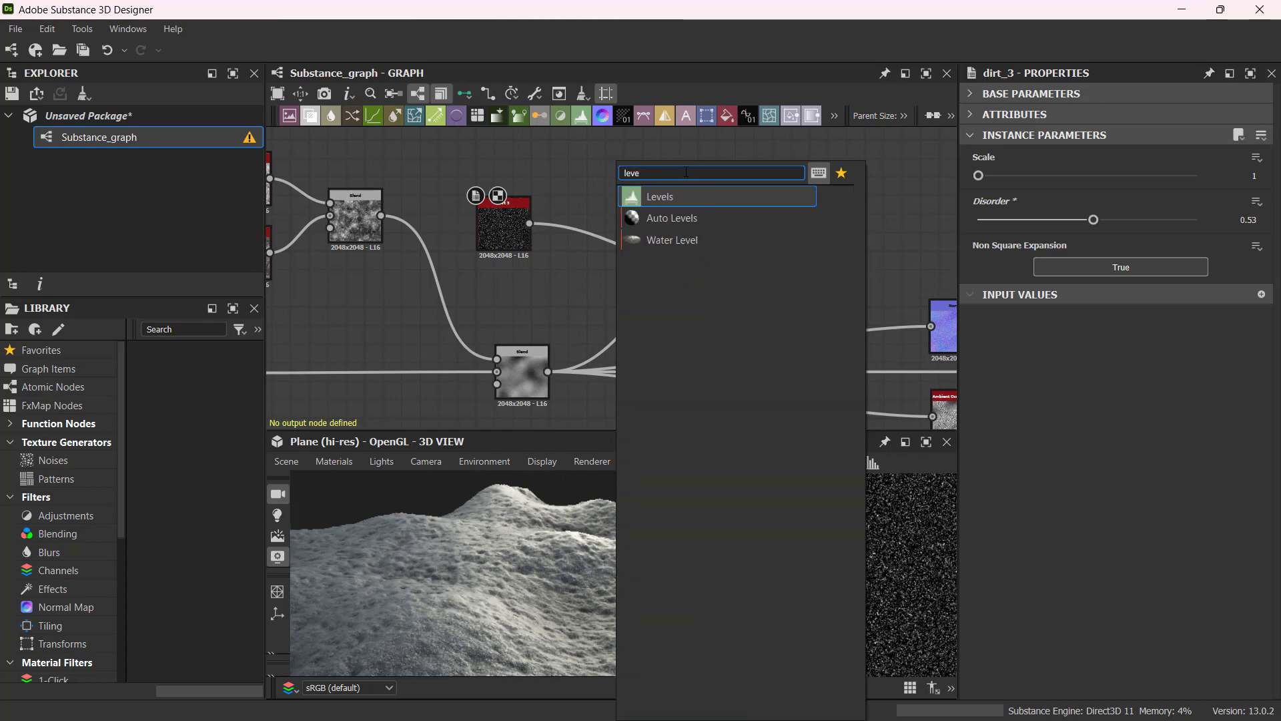
{"action": "left_click", "coordinate": [664, 193]}
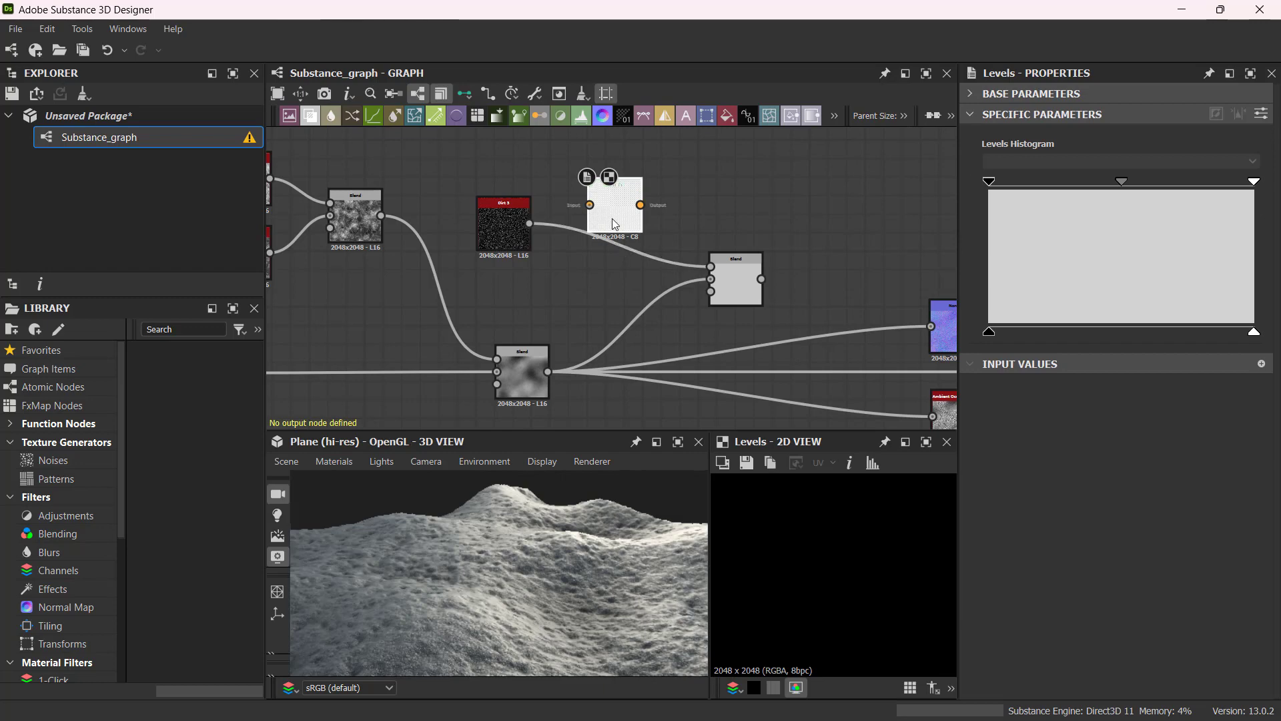
{"action": "left_click_drag", "start_coordinate": [608, 214], "coordinate": [627, 213]}
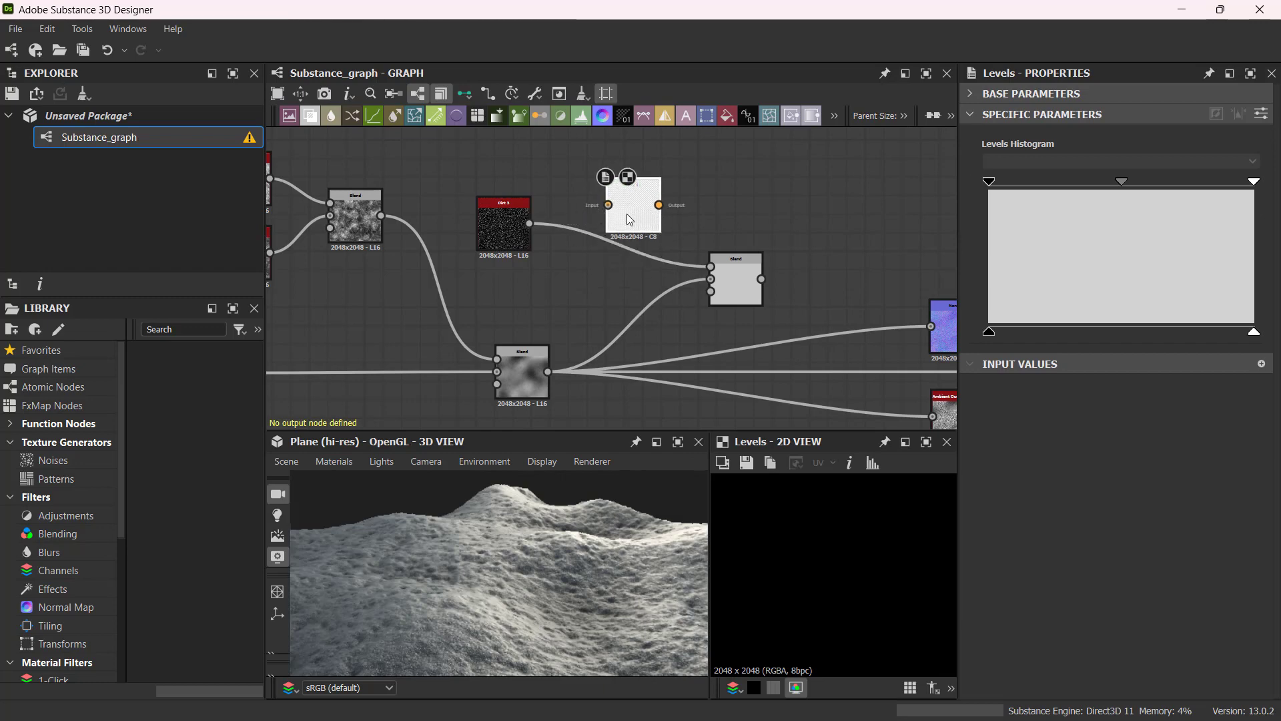
- Remove the link from Dirt 3 to the third Blend node, connect Dirt 3 to Levels and line the two up
{"action": "left_click", "coordinate": [570, 228]}
{"action": "key", "text": "Delete"}
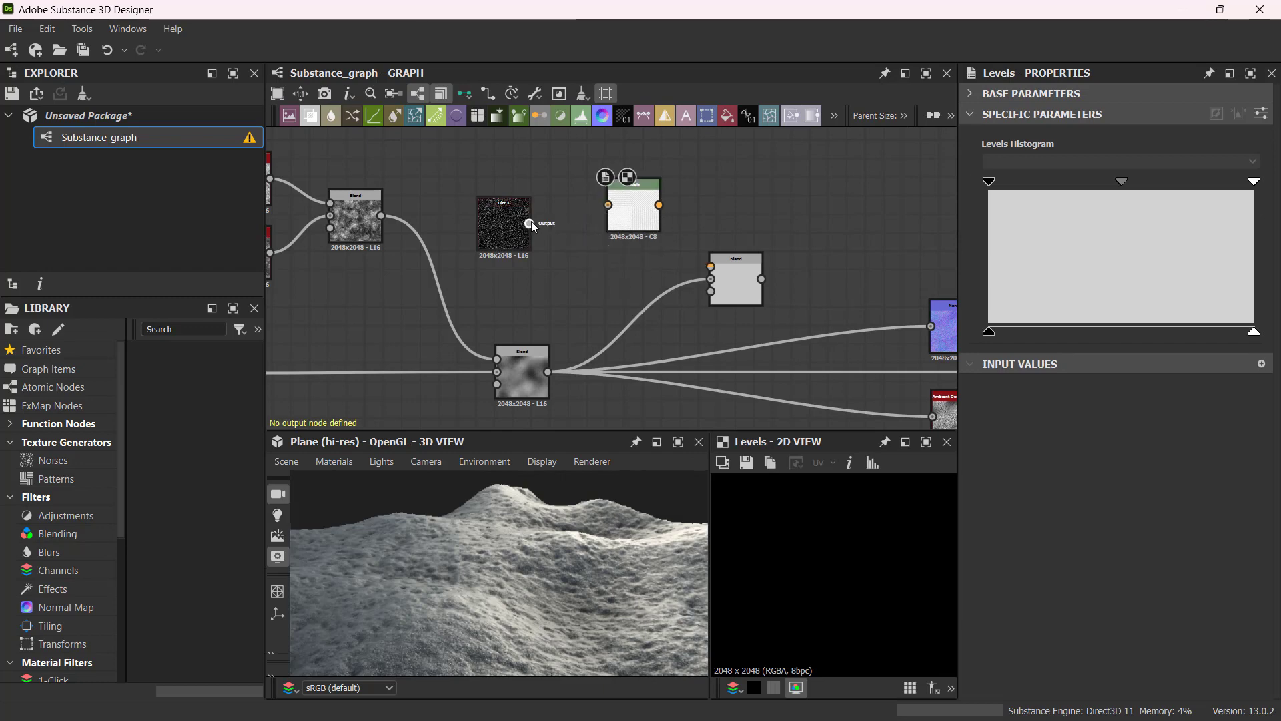
{"action": "left_click_drag", "start_coordinate": [529, 224], "coordinate": [615, 242]}
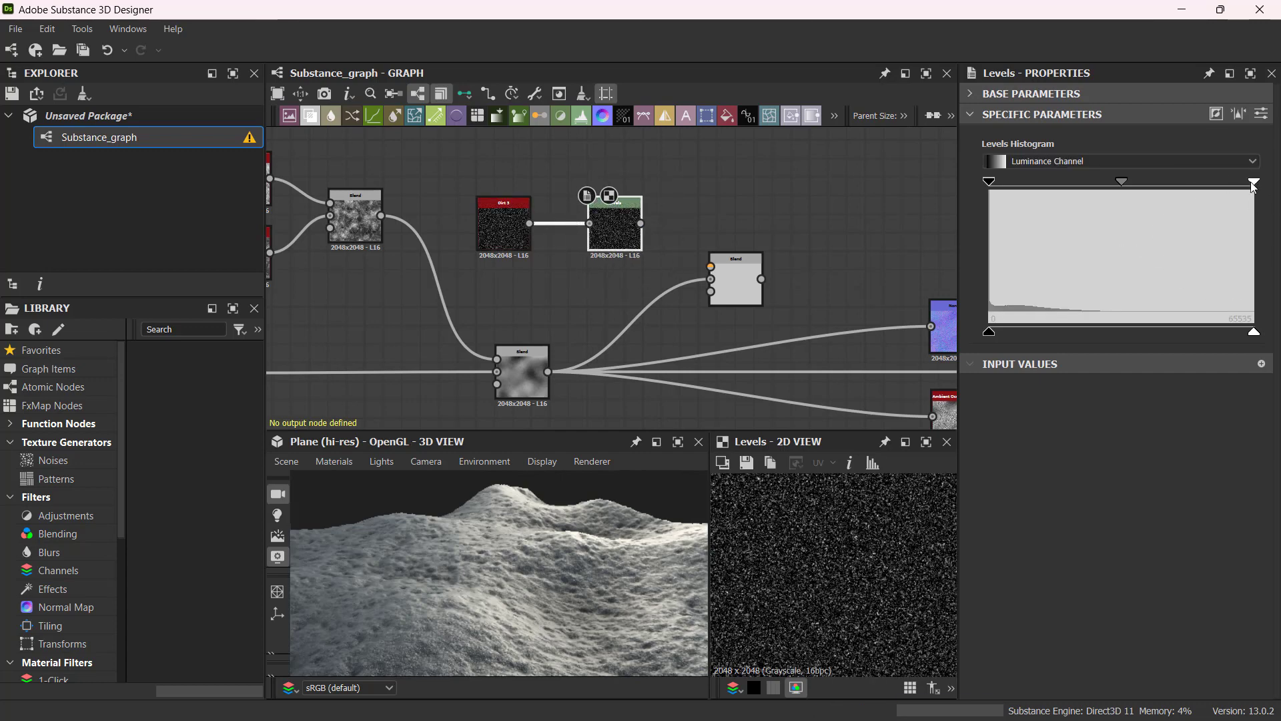
- Lower the input and output white levels of the Levels node and adjust its midtones to thin out the dirt specks
{"action": "left_click_drag", "start_coordinate": [1253, 182], "coordinate": [1217, 184]}
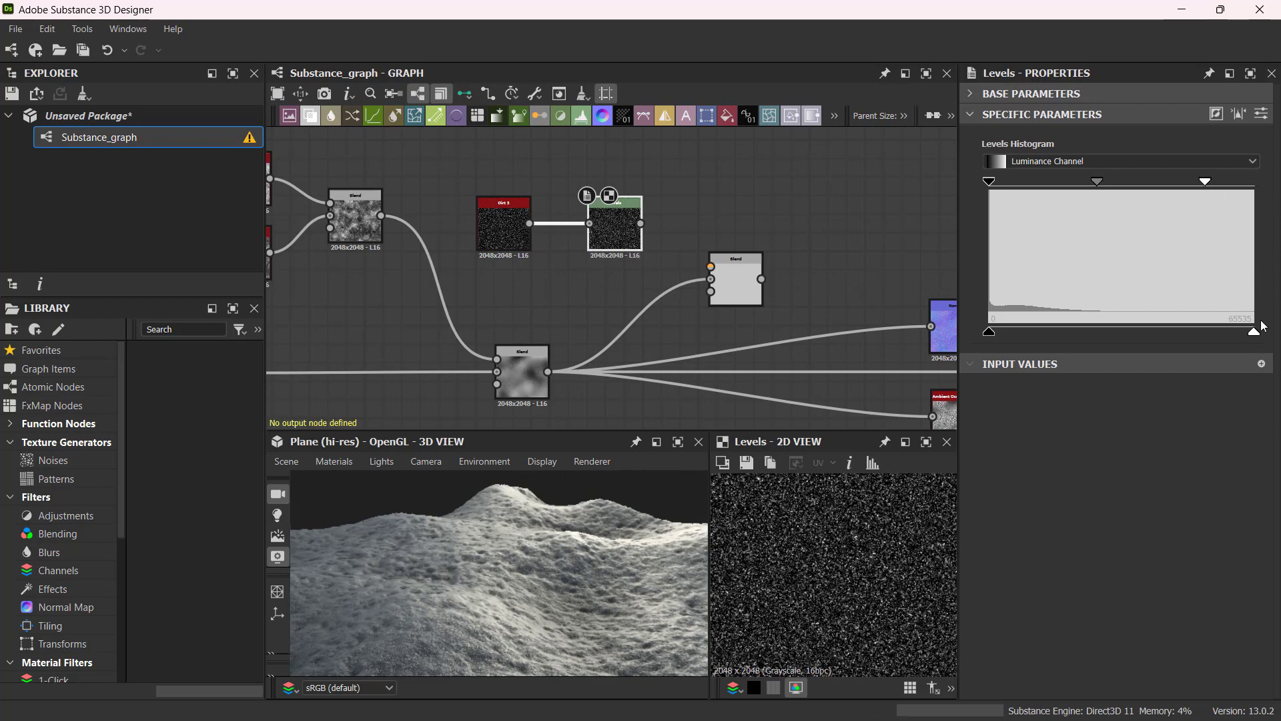
{"action": "left_click_drag", "start_coordinate": [1254, 333], "coordinate": [1142, 340]}
{"action": "left_click_drag", "start_coordinate": [1097, 181], "coordinate": [1106, 179]}
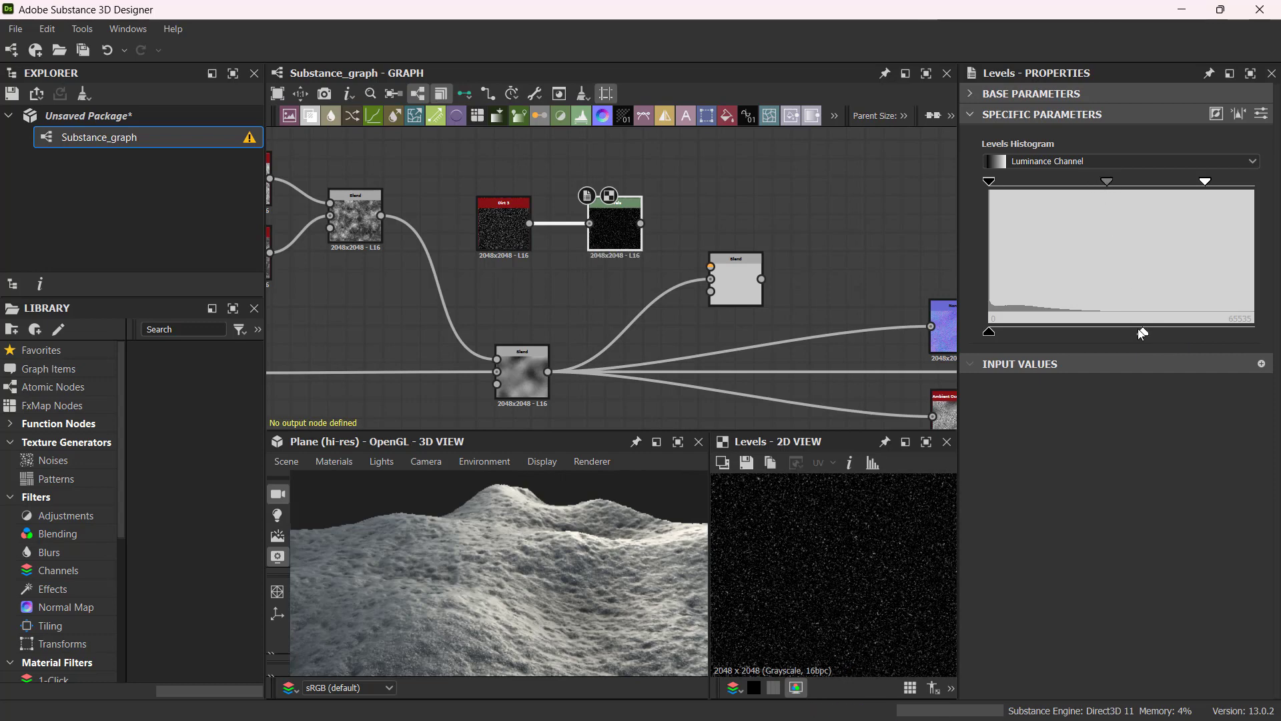
{"action": "left_click_drag", "start_coordinate": [1142, 335], "coordinate": [1134, 337]}
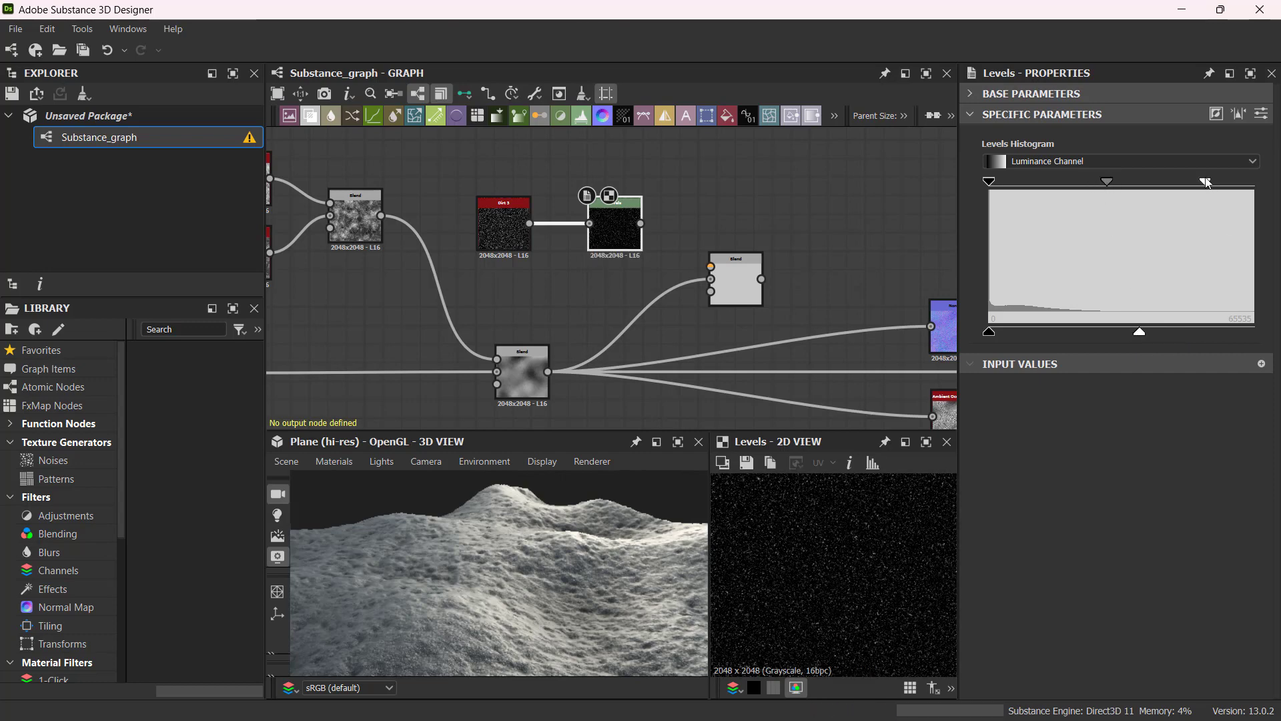
{"action": "left_click_drag", "start_coordinate": [1207, 183], "coordinate": [1159, 183]}
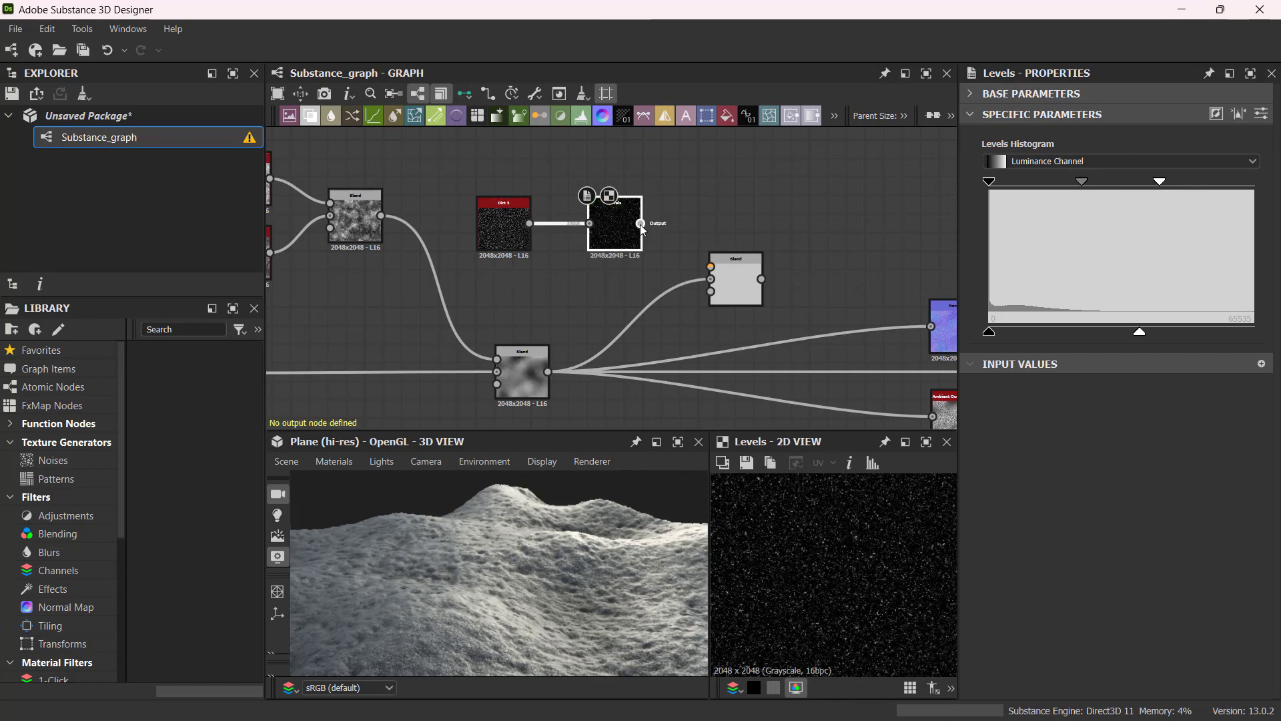
- Connect Levels to the third Blend node's Foreground, then preview the blend and look over the terrain
{"action": "left_click_drag", "start_coordinate": [641, 224], "coordinate": [711, 266]}
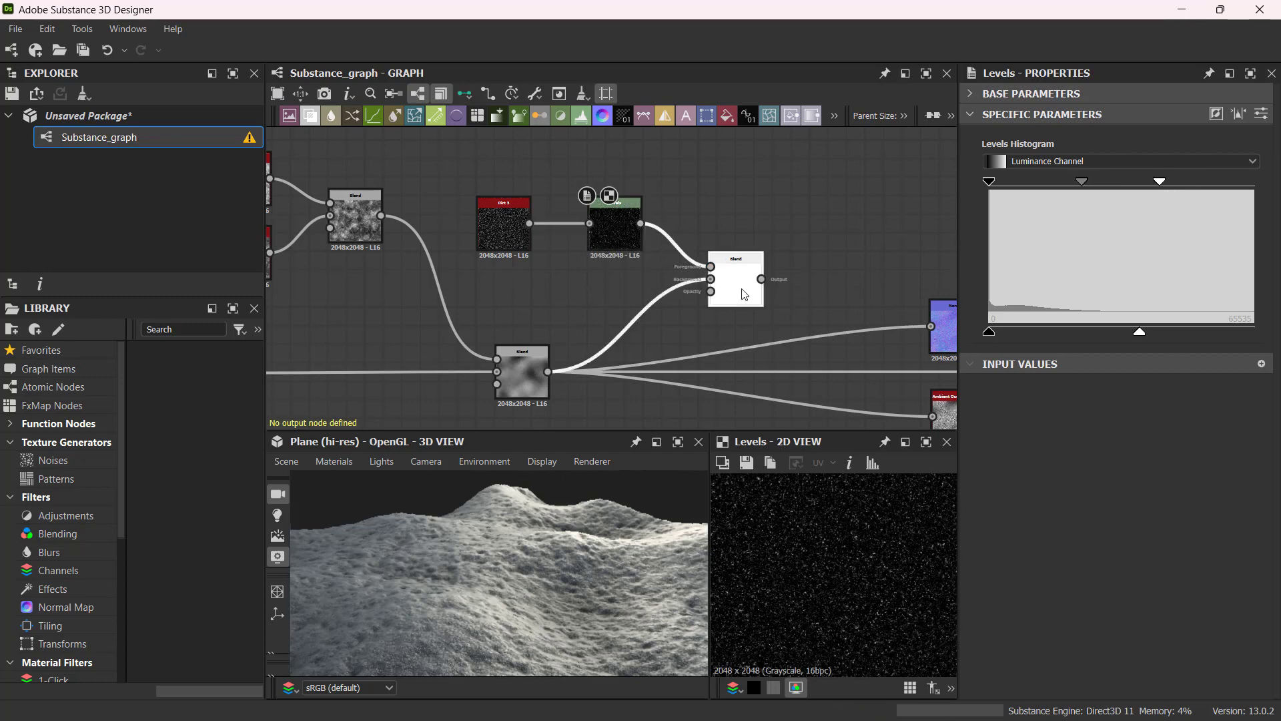
{"action": "left_click", "coordinate": [744, 294]}
{"action": "double_click", "coordinate": [738, 283]}
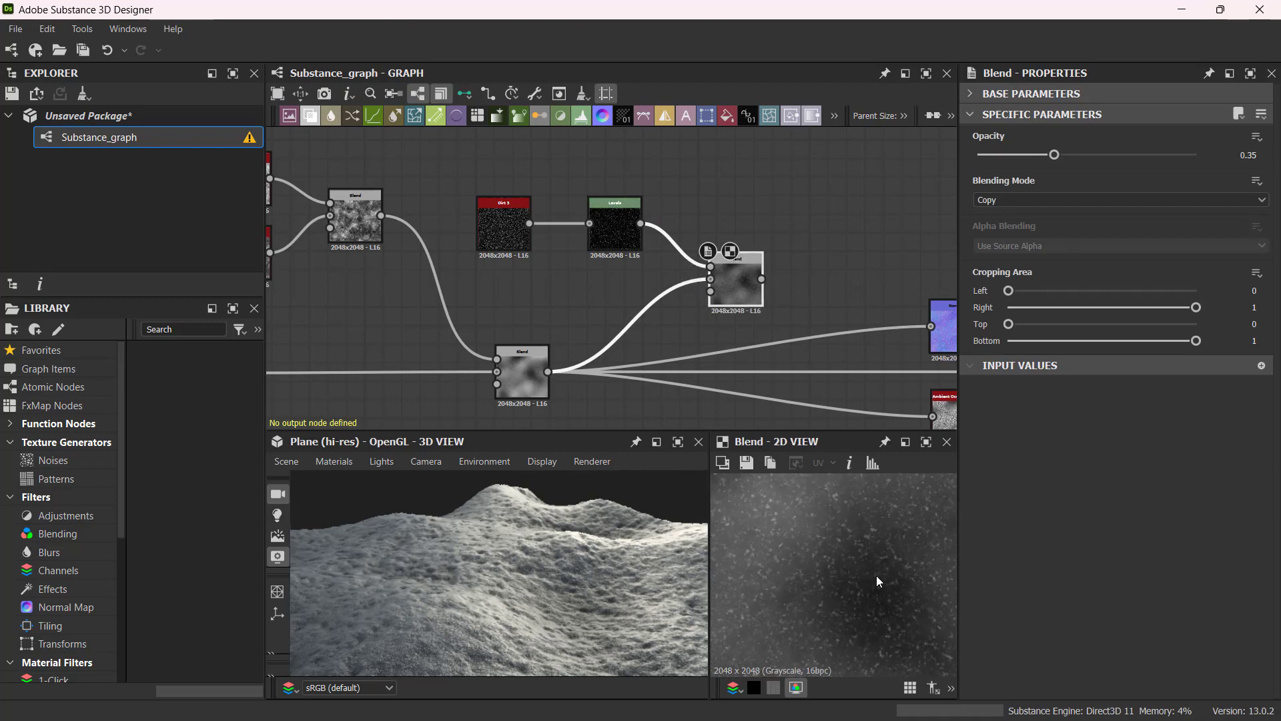
{"action": "left_click_drag", "start_coordinate": [502, 548], "coordinate": [615, 331]}
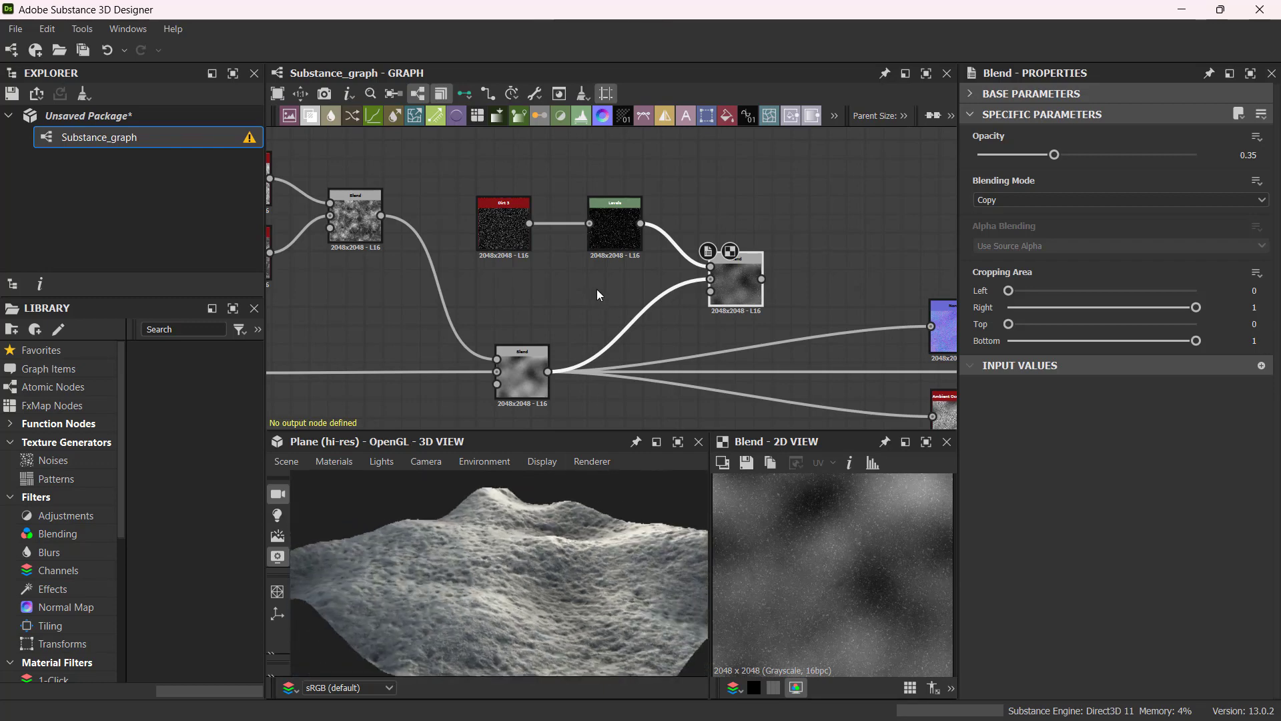
- Move the Normal, Ambient Occlusion and PBR base material nodes together farther from the Blend nodes
{"action": "middle_click_drag", "start_coordinate": [604, 288], "coordinate": [541, 278]}
{"action": "middle_click_drag", "start_coordinate": [792, 252], "coordinate": [710, 235]}
{"action": "scroll", "coordinate": [709, 237], "scroll_direction": "down", "scroll_amount": 2}
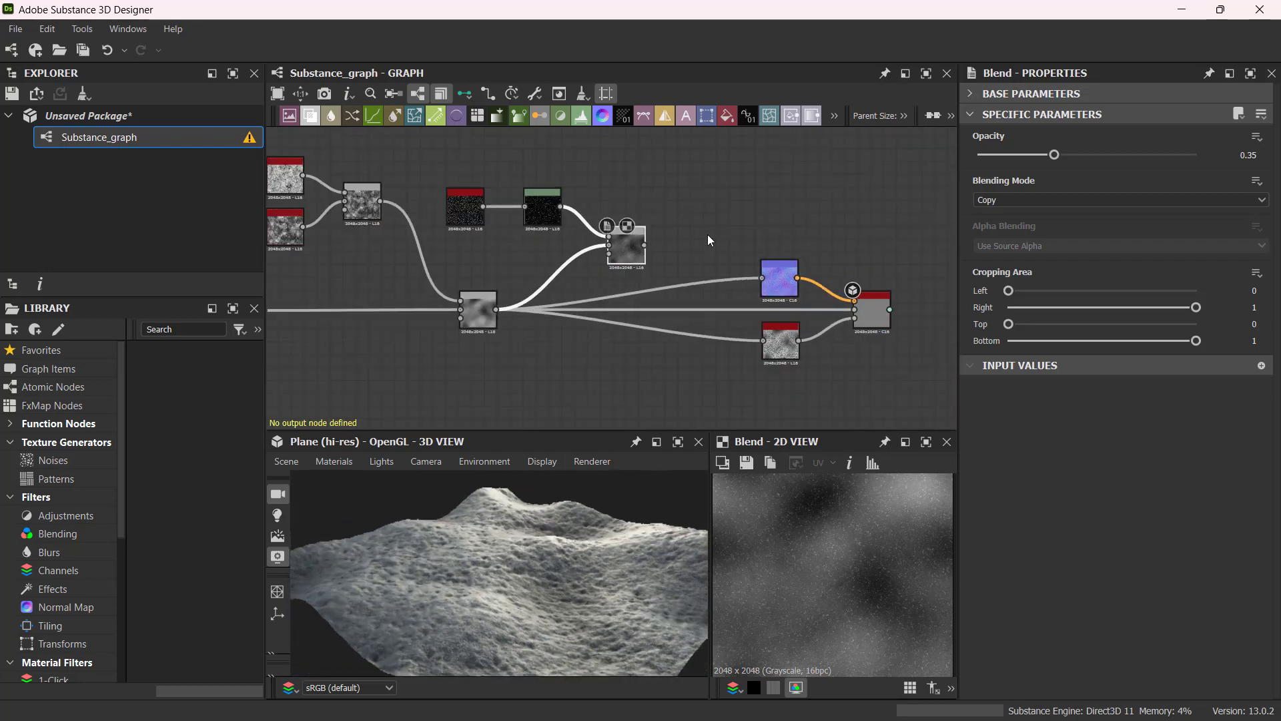
{"action": "left_click", "coordinate": [868, 314]}
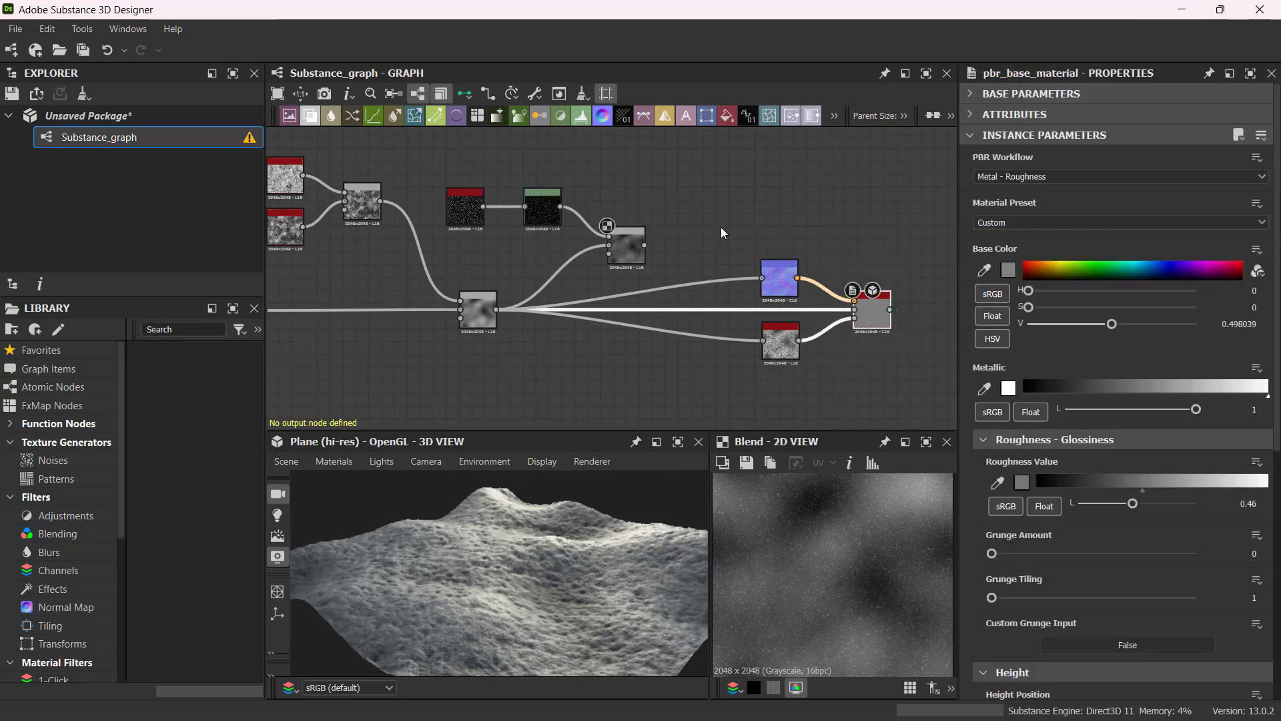
{"action": "scroll", "coordinate": [704, 223], "scroll_direction": "down", "scroll_amount": 1}
{"action": "middle_click_drag", "start_coordinate": [704, 223], "coordinate": [628, 240]}
{"action": "left_click_drag", "start_coordinate": [689, 347], "coordinate": [815, 337]}
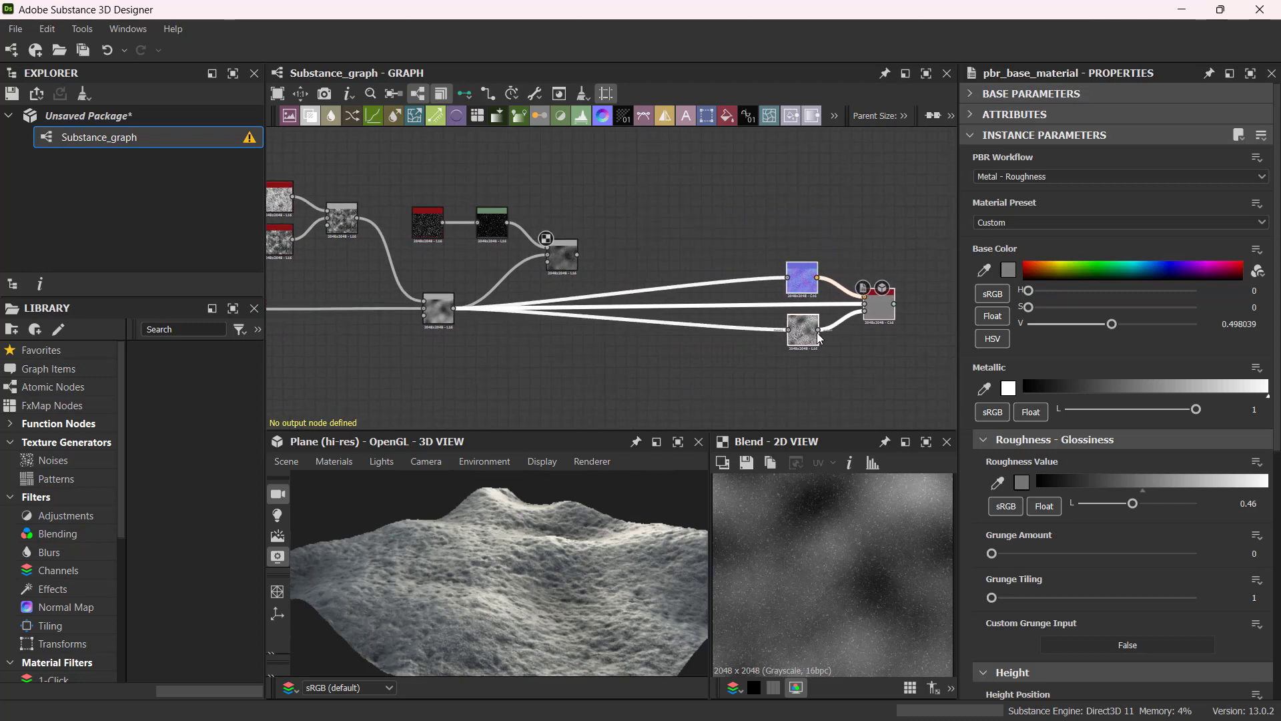
{"action": "left_click_drag", "start_coordinate": [819, 343], "coordinate": [819, 350]}
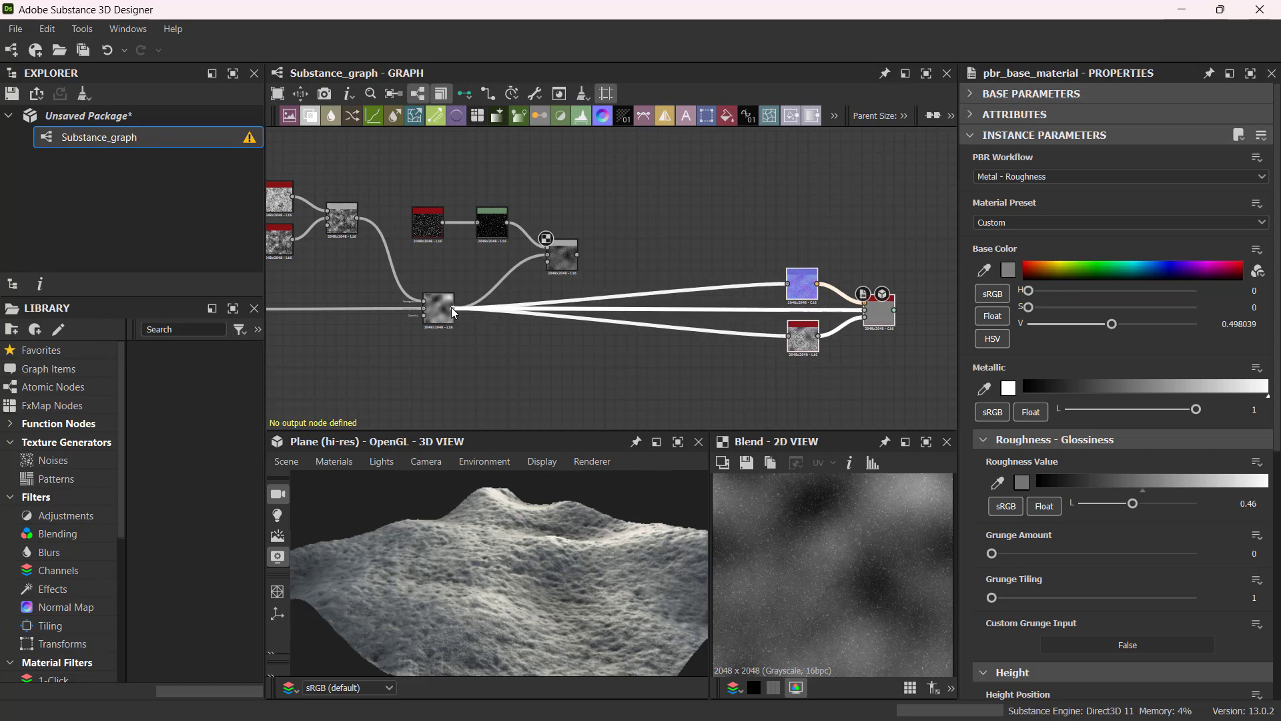
- Transfer the second Blend node's Normal, Ambient Occlusion and base material links to the third Blend node and align it with the second
{"action": "left_click_drag", "start_coordinate": [453, 311], "coordinate": [572, 265], "text": "shift"}
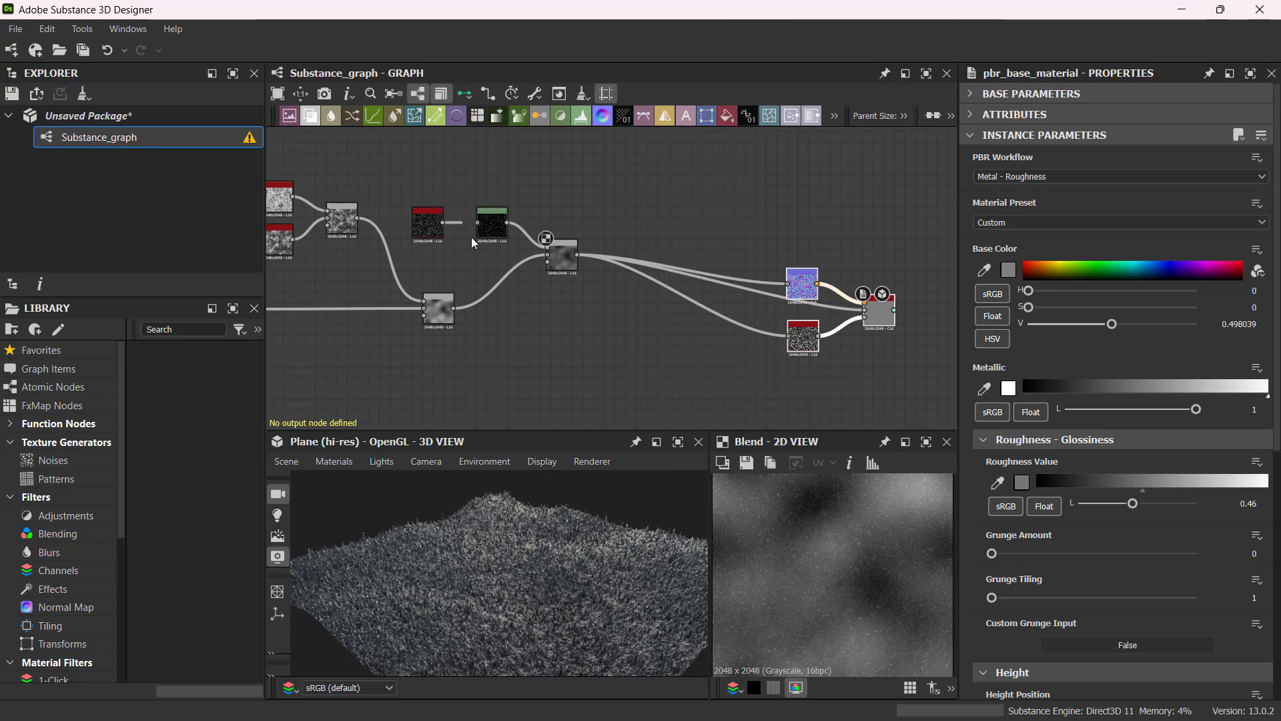
{"action": "left_click", "coordinate": [560, 263]}
{"action": "left_click_drag", "start_coordinate": [564, 260], "coordinate": [562, 317]}
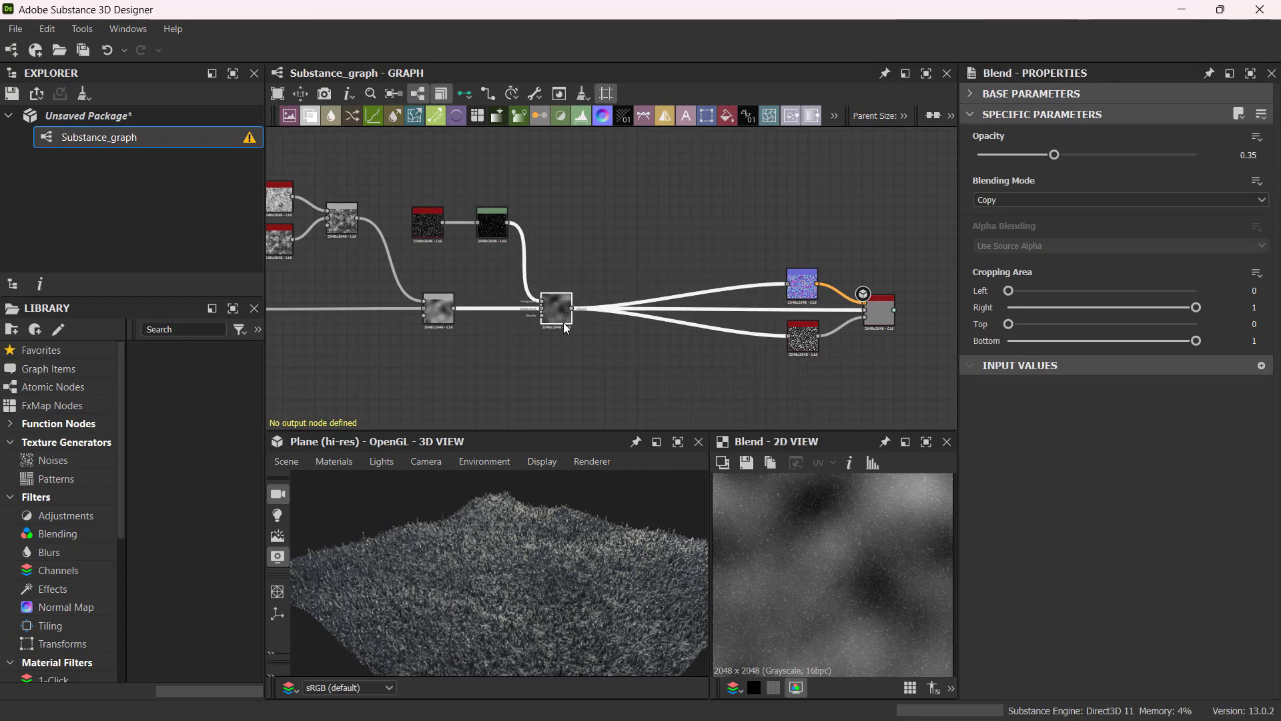
- Lower the third Blend node's Opacity to 0.05 and inspect the dirt detail on the terrain and the whole graph
{"action": "left_click_drag", "start_coordinate": [522, 600], "coordinate": [545, 529]}
{"action": "left_click_drag", "start_coordinate": [549, 580], "coordinate": [421, 506]}
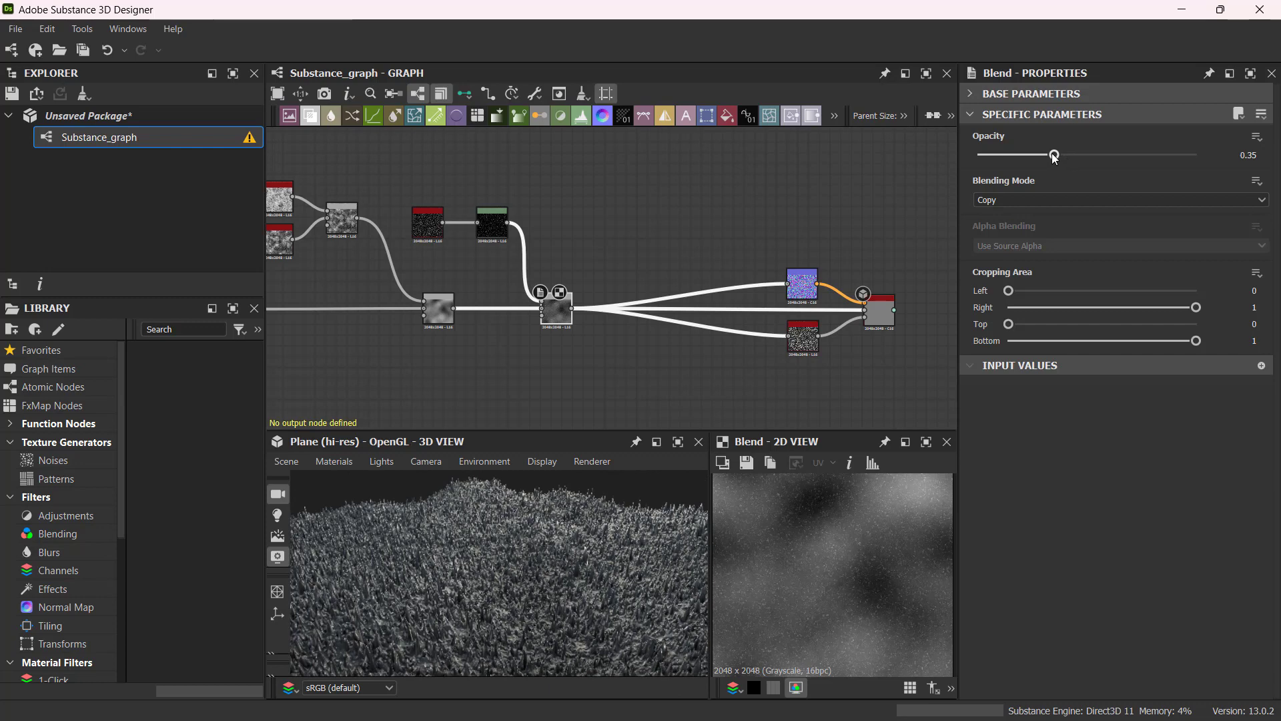
{"action": "left_click_drag", "start_coordinate": [1055, 155], "coordinate": [993, 161]}
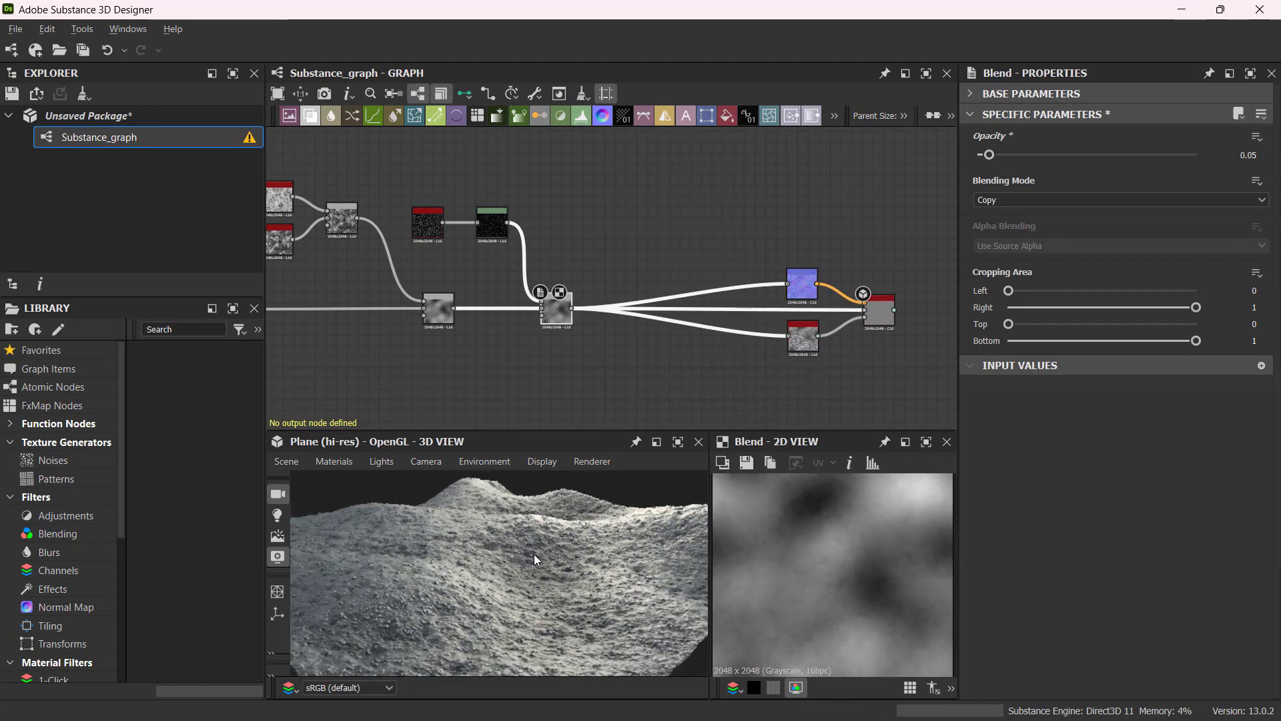
{"action": "left_click_drag", "start_coordinate": [534, 554], "coordinate": [454, 600]}
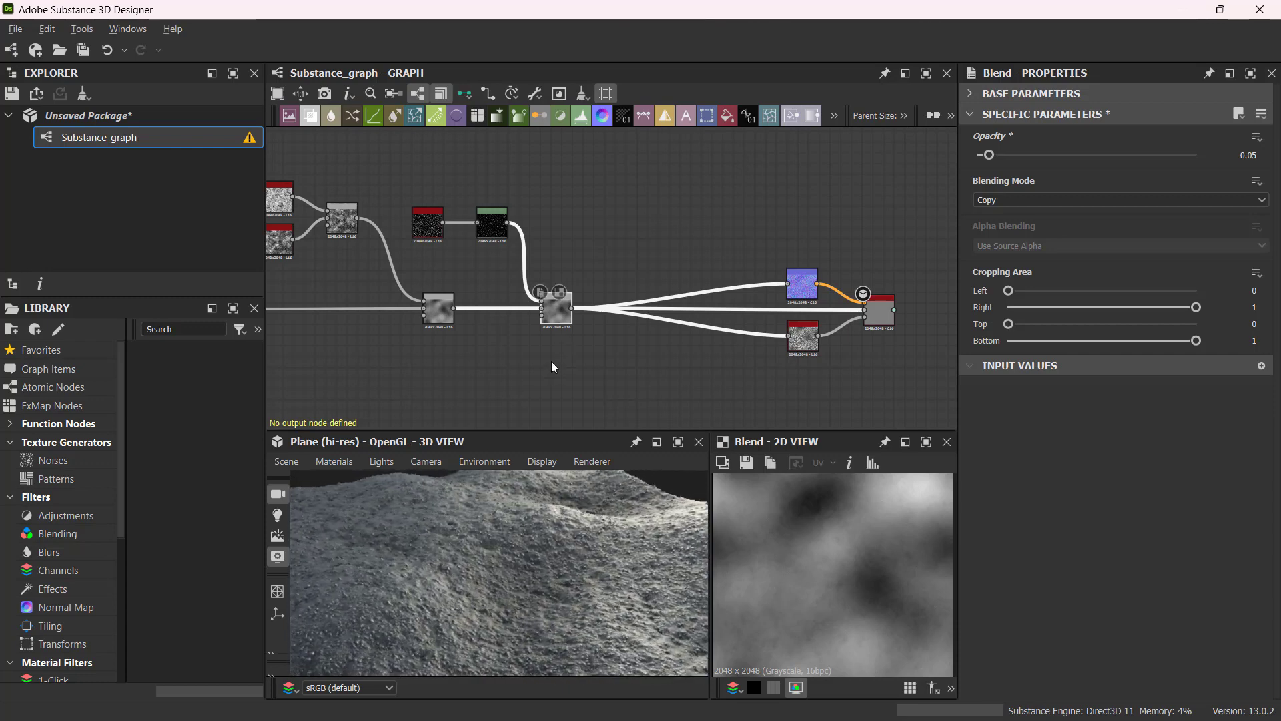
{"action": "key", "text": "f"}
{"action": "left_click_drag", "start_coordinate": [485, 544], "coordinate": [507, 562]}
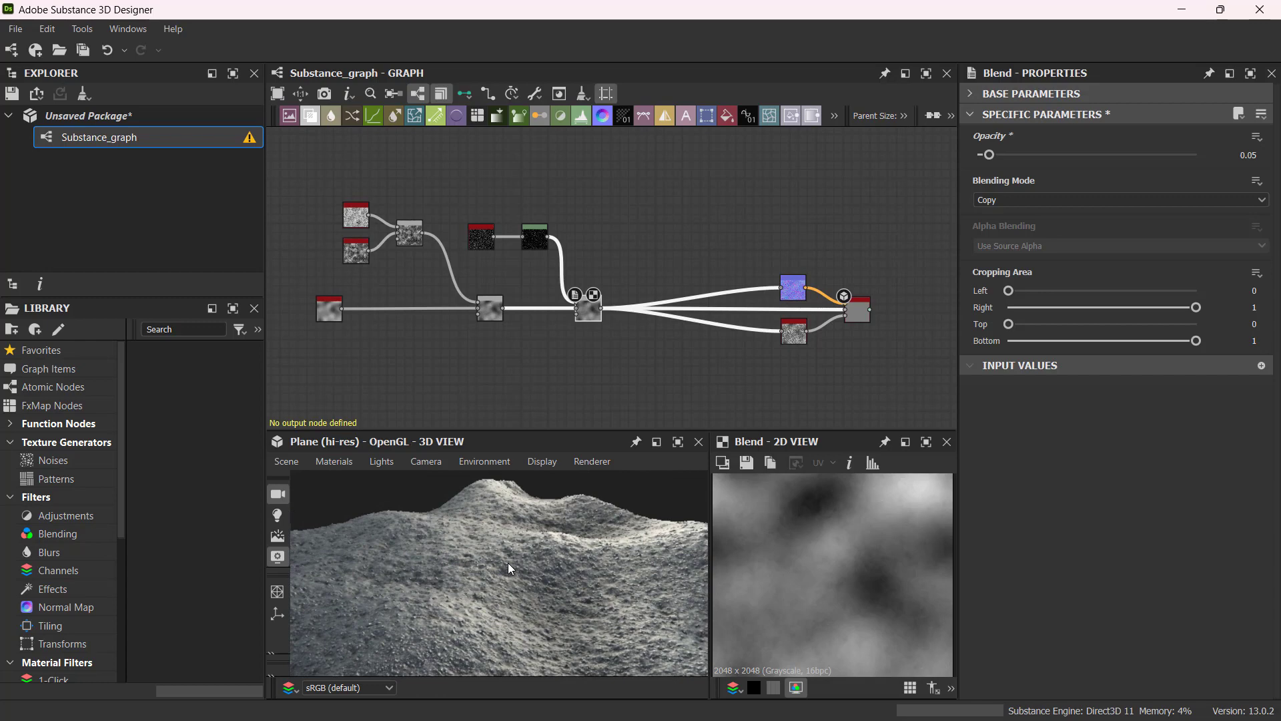